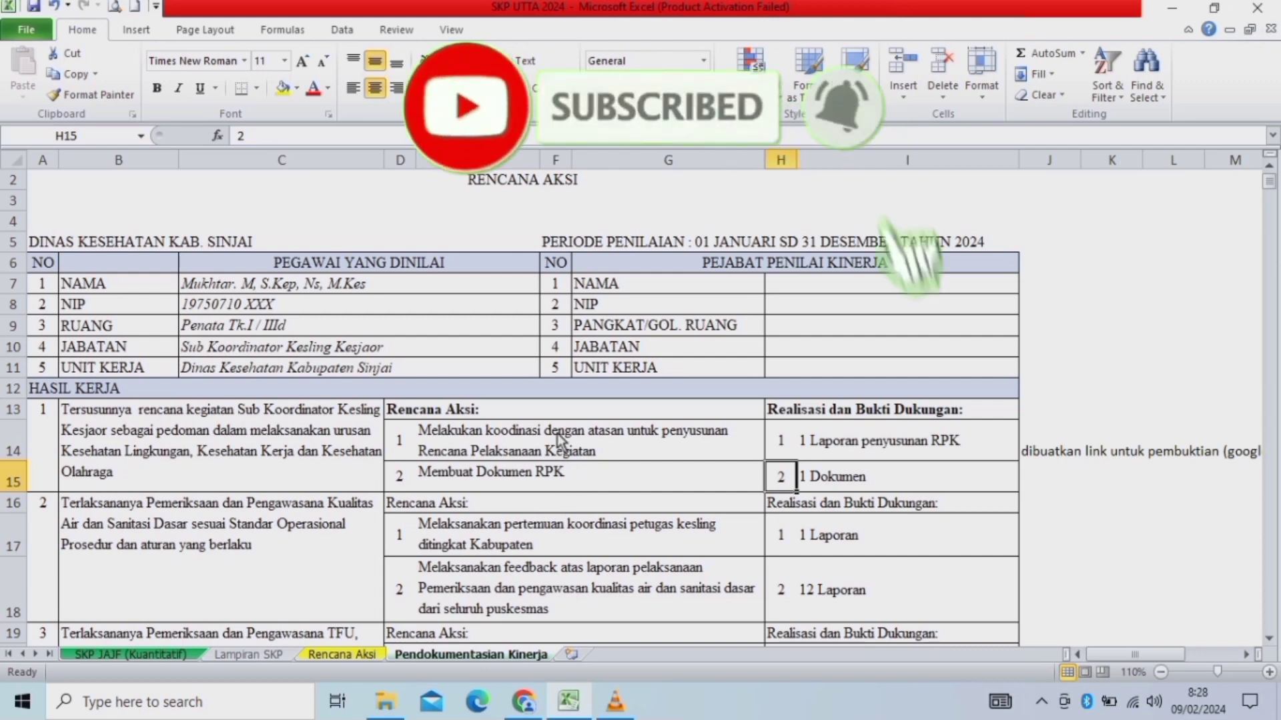
Open the SKP JAJF (Kuantitatif) sheet and select the aspect, indicator and target cells F16:I19.
left_click(151, 656)
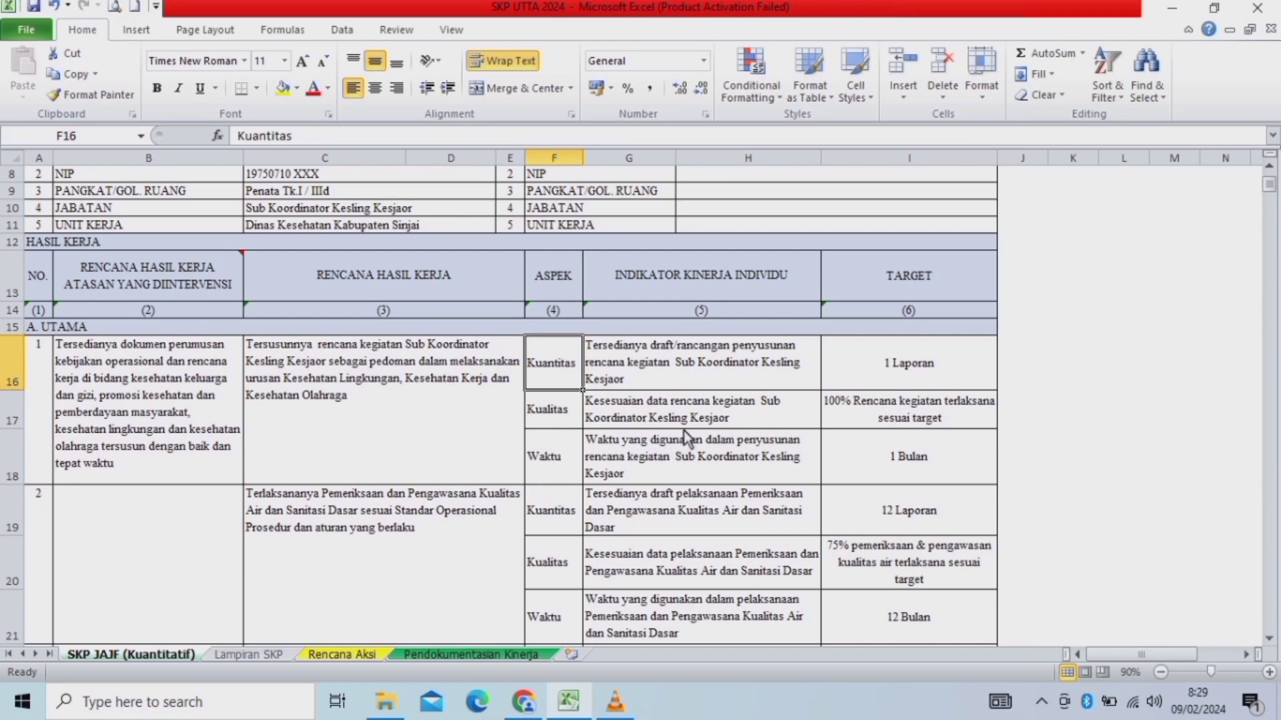
mouse_move(1271, 190)
left_mouse_down()
mouse_move(1270, 172)
mouse_move(1272, 213)
mouse_move(1271, 190)
left_mouse_up()
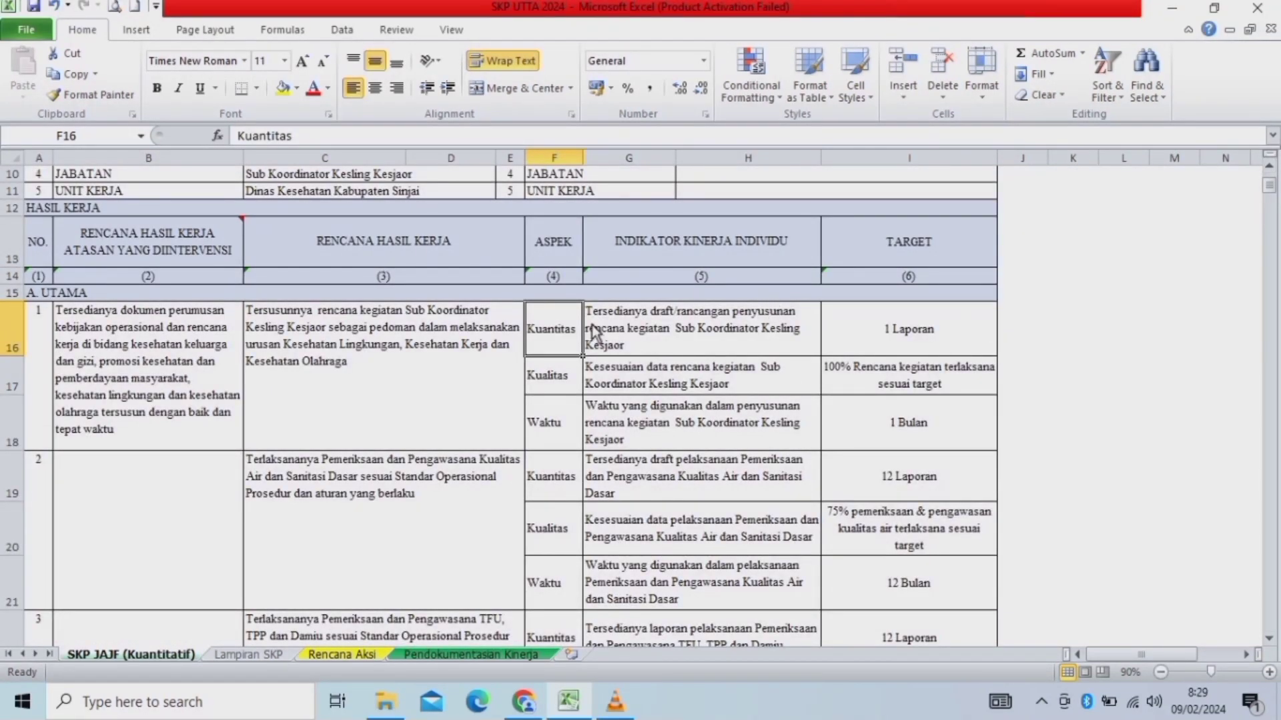
left_click(354, 317)
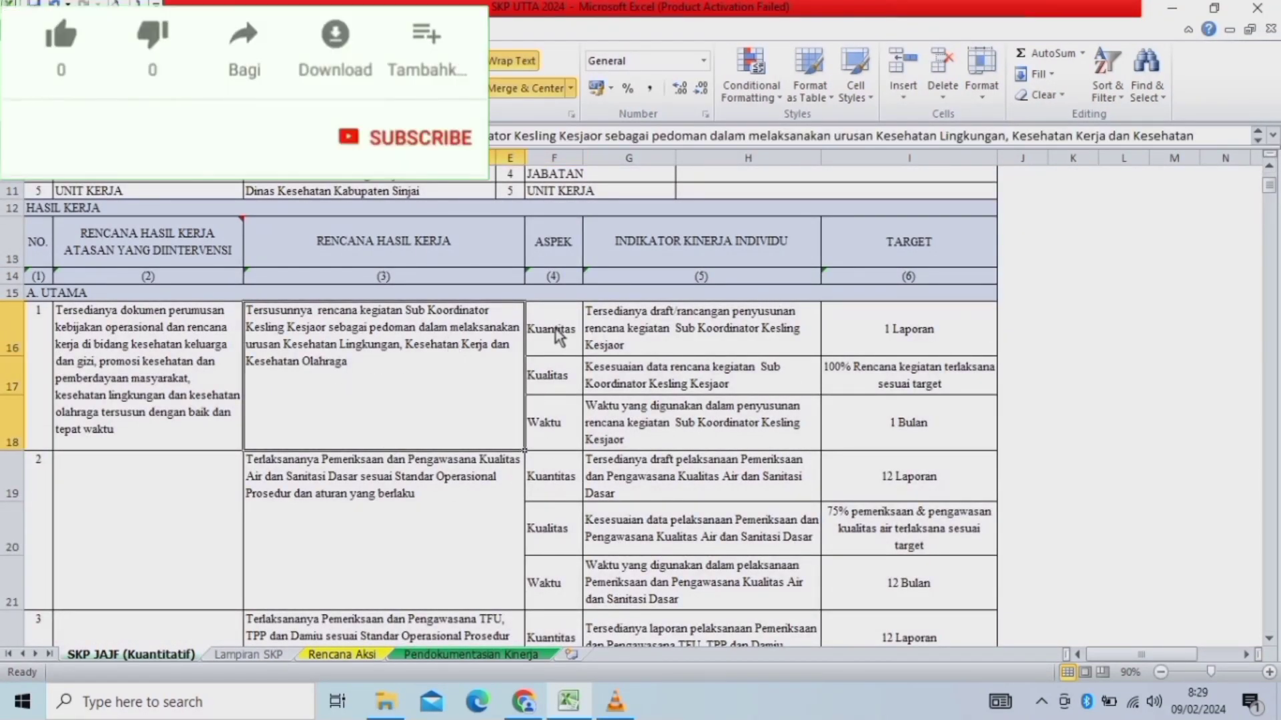
left_click_drag(557, 341, 554, 430)
left_click_drag(657, 367, 694, 483)
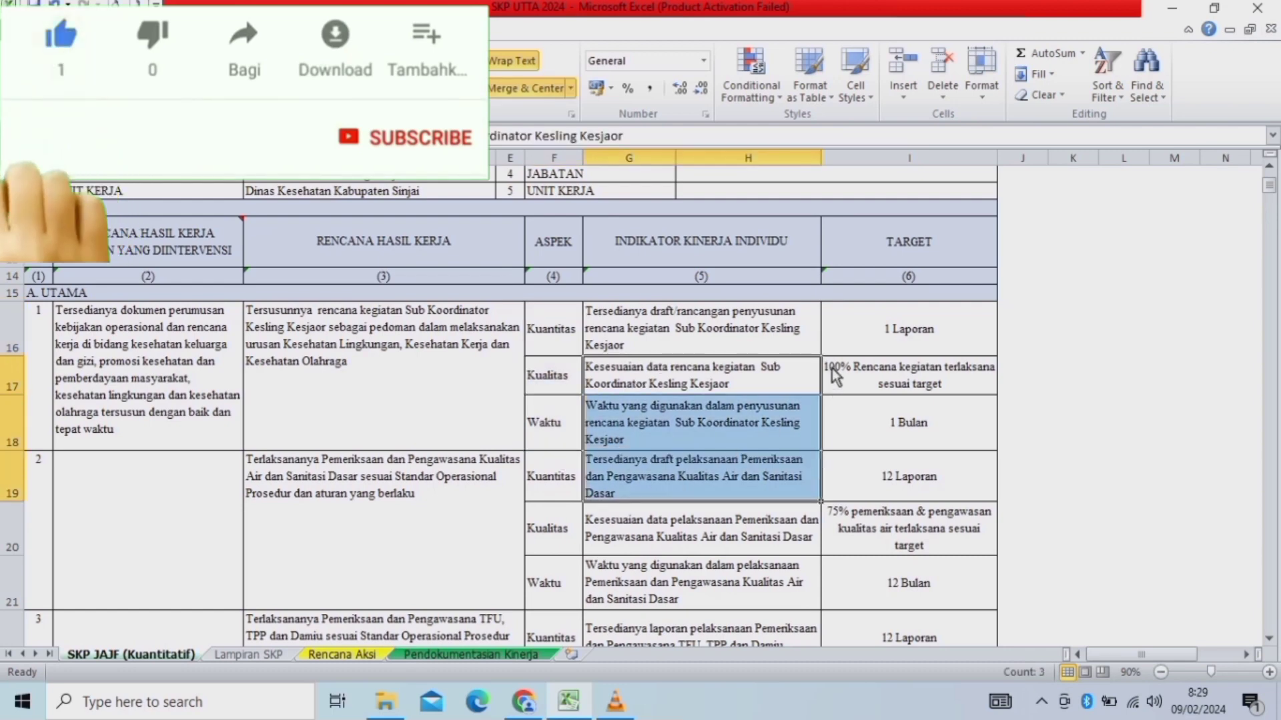
left_click_drag(894, 317, 910, 479)
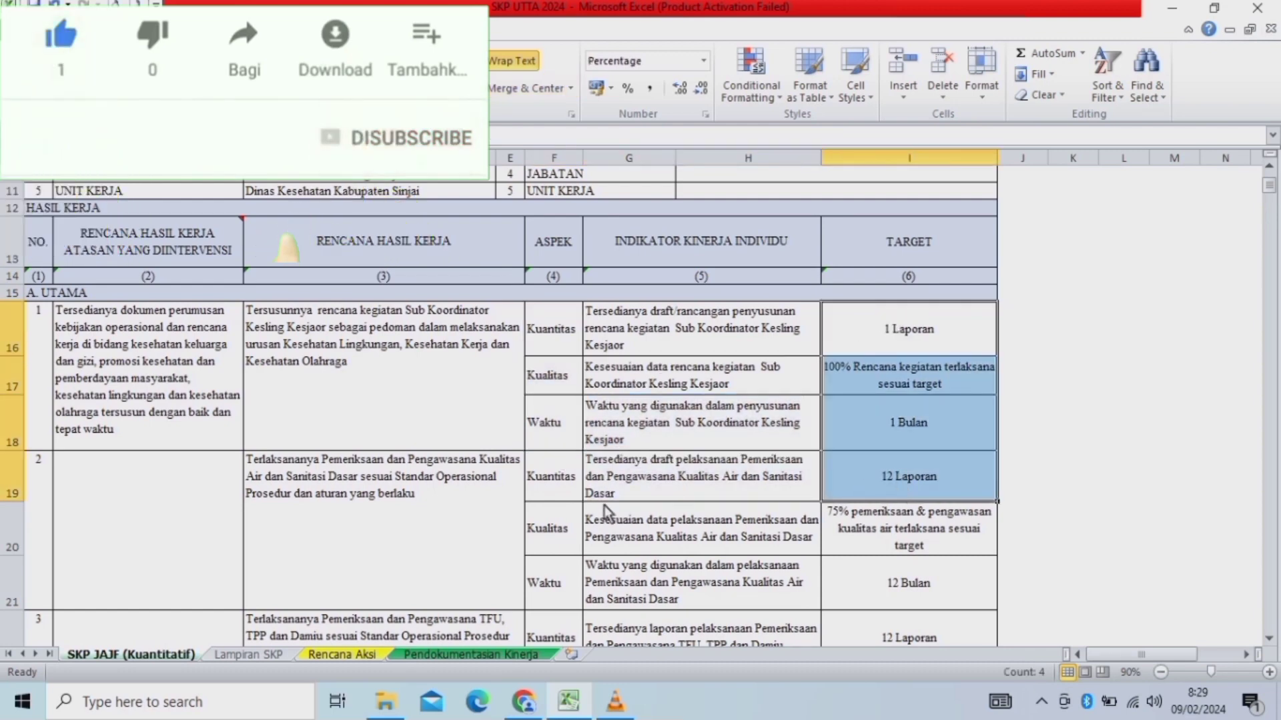
Back in Chrome, open Penilaian for the 2024 SKP from the Daftar SKP card.
left_click(523, 704)
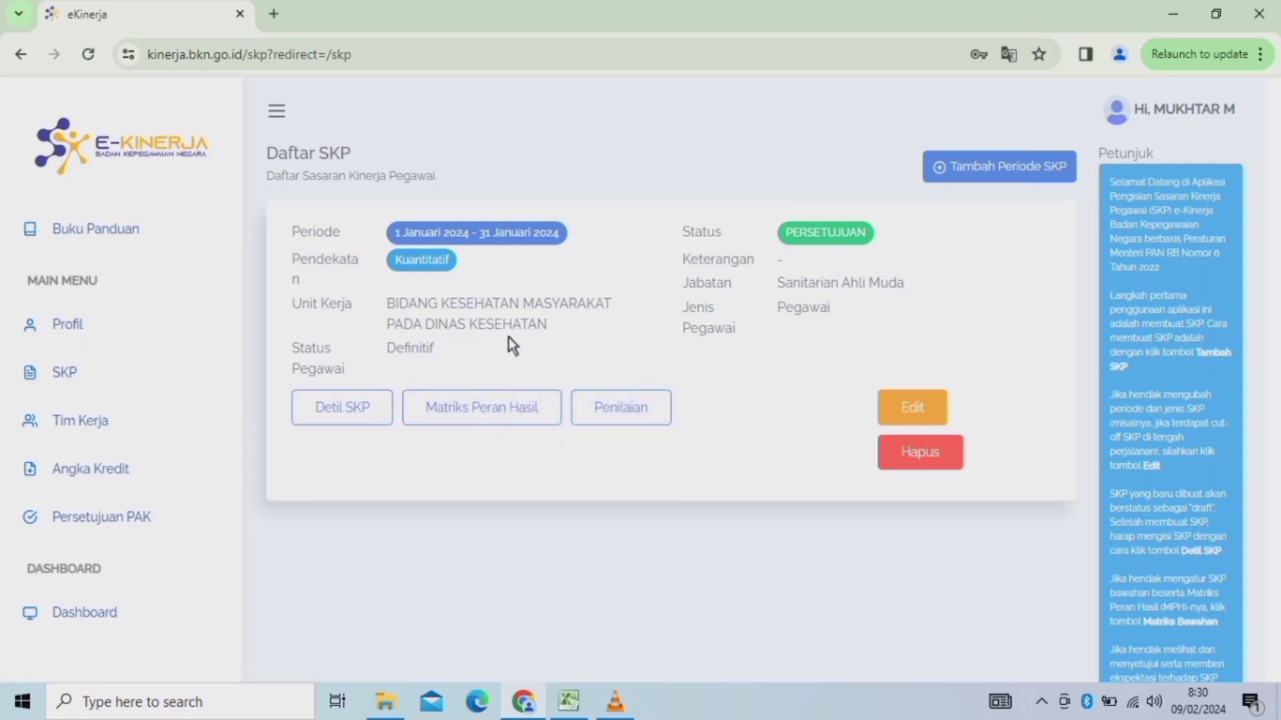
left_click(622, 411)
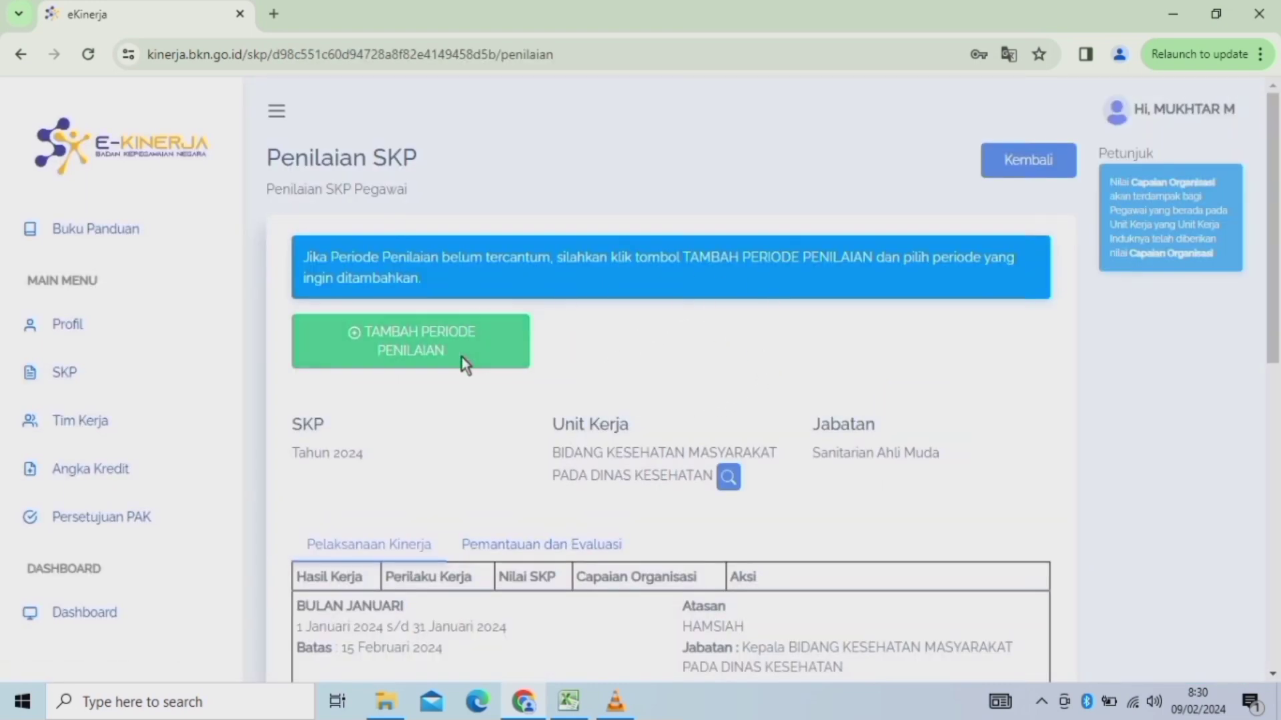
Collapse the sidebar and add the [TAHUN 2024] BULAN JANUARI assessment period.
left_click(278, 114)
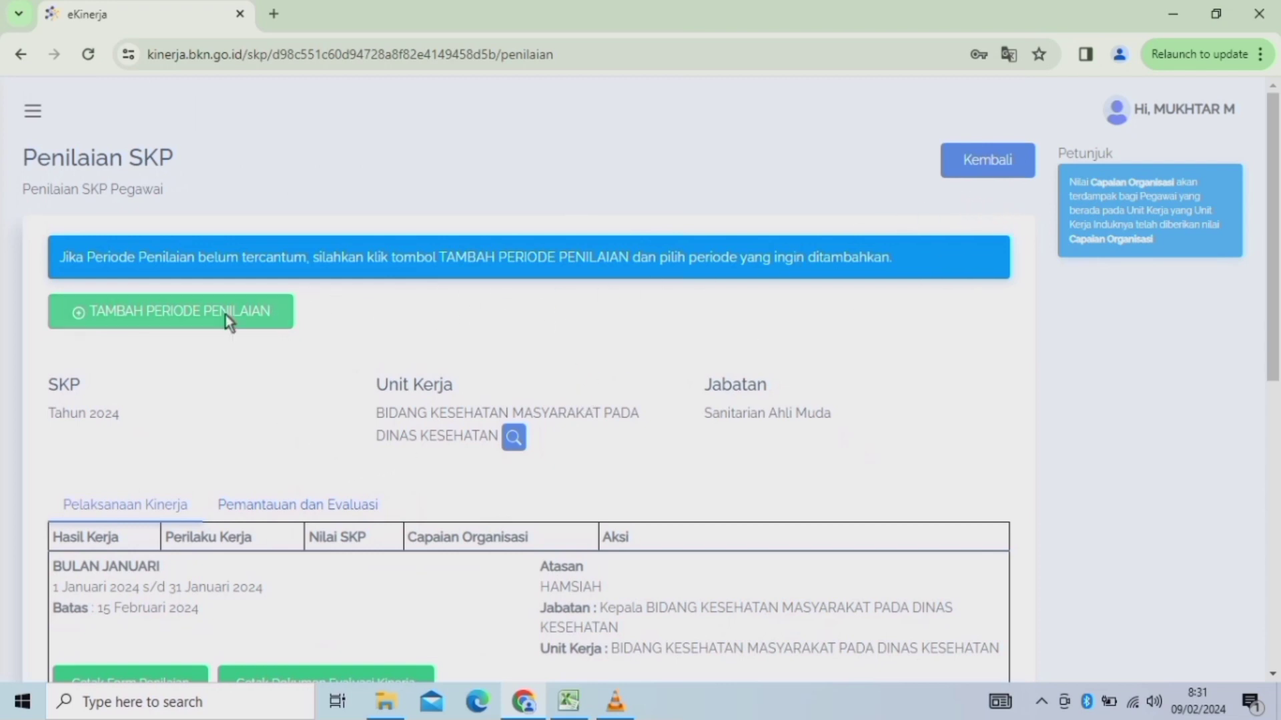
left_click(154, 313)
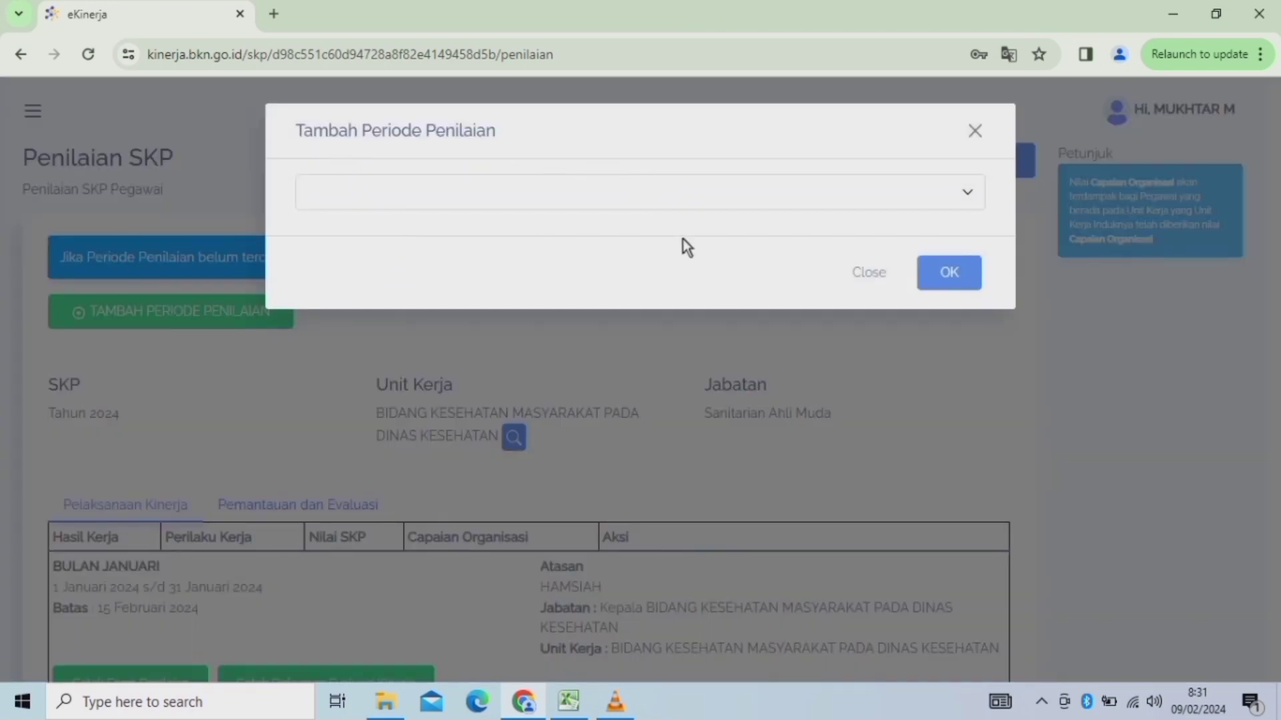
left_click(970, 198)
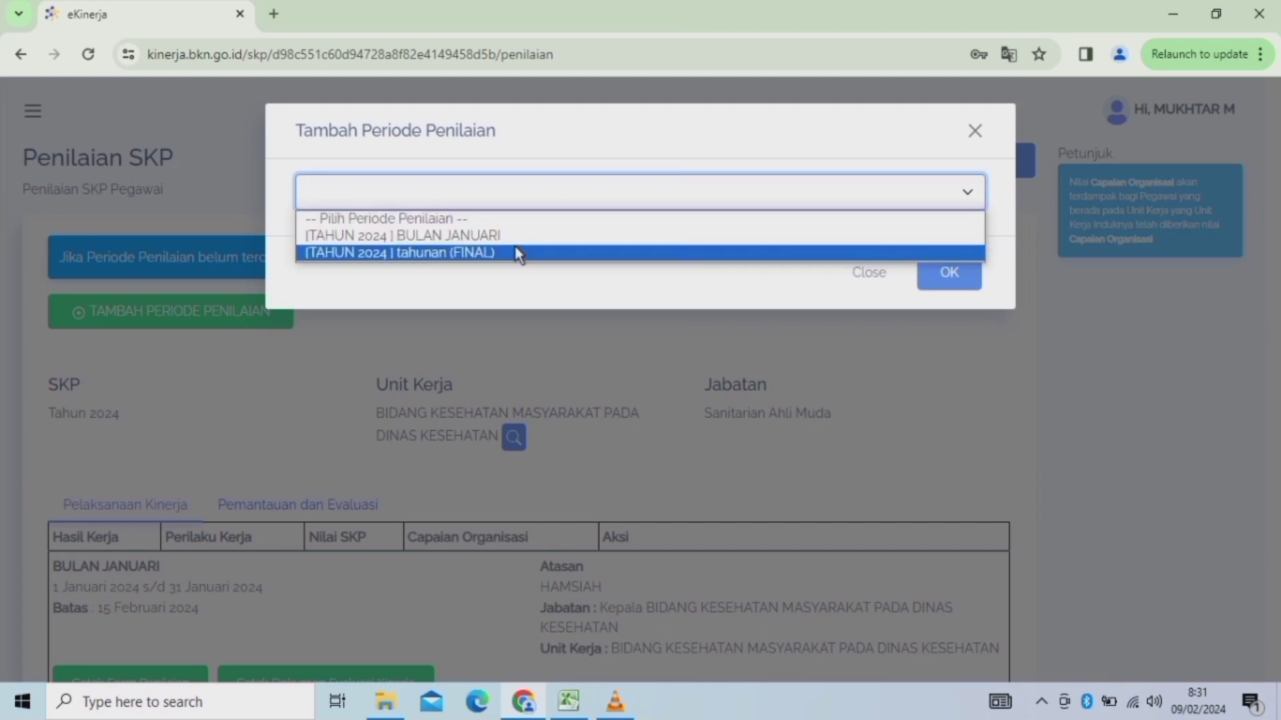
left_click(476, 233)
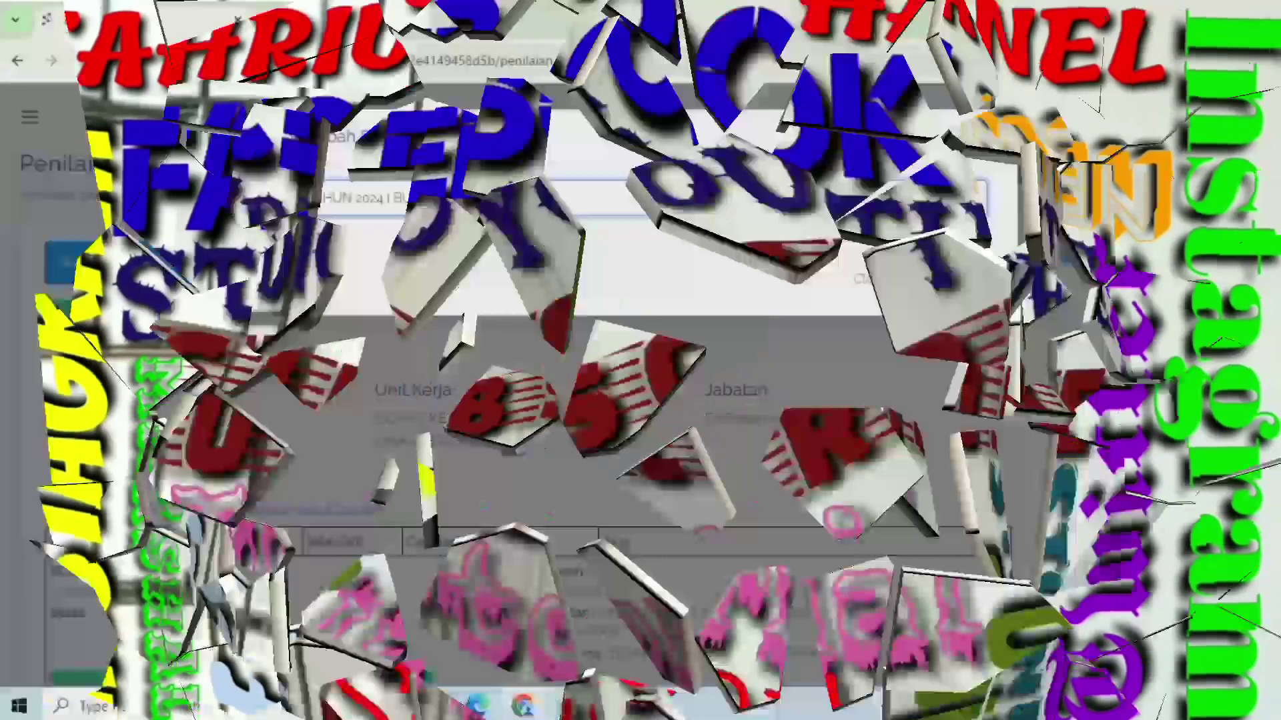
scroll(454, 267, "down", 5)
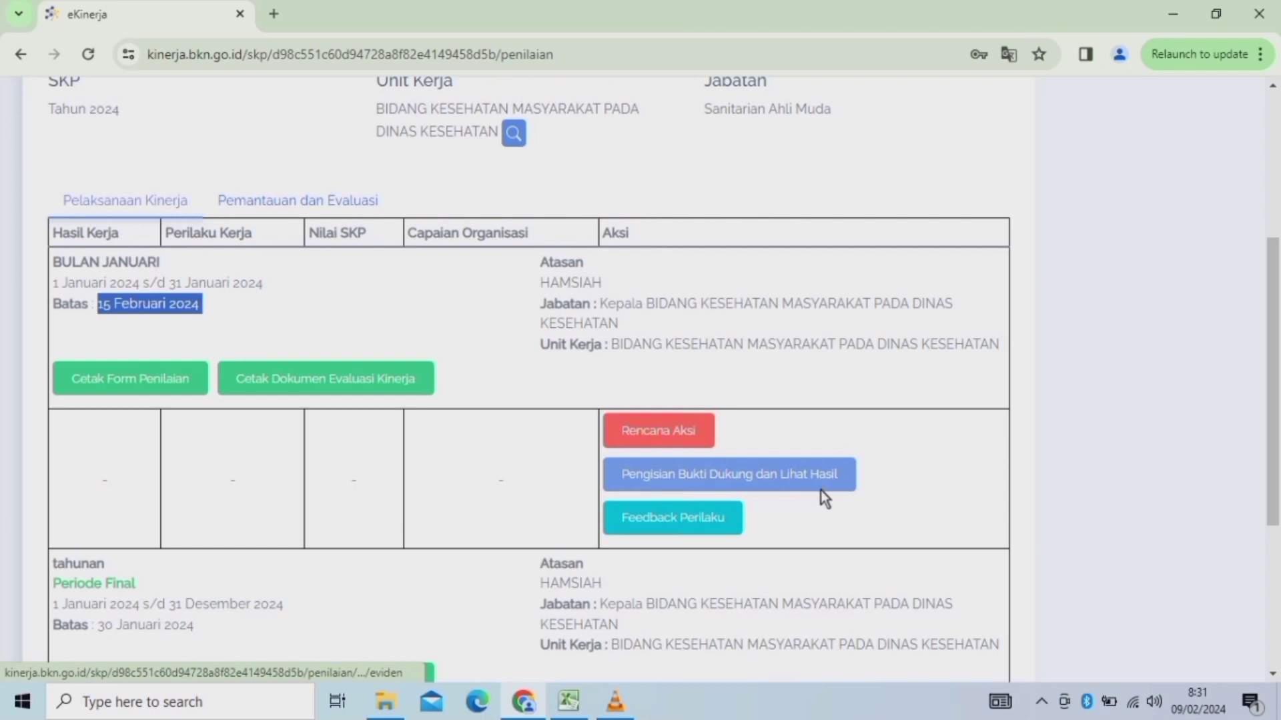
Open Rencana Aksi for the BULAN JANUARI period and scroll to its action plan table.
left_click(557, 387)
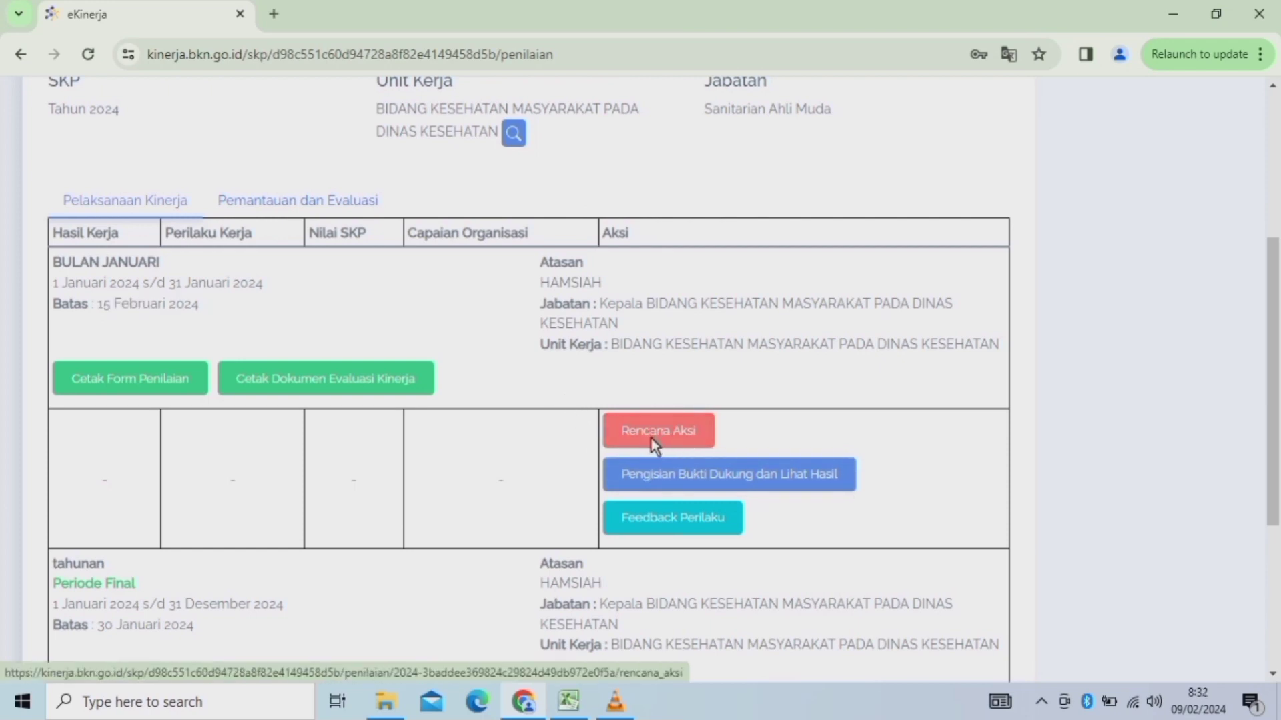
left_click(657, 437)
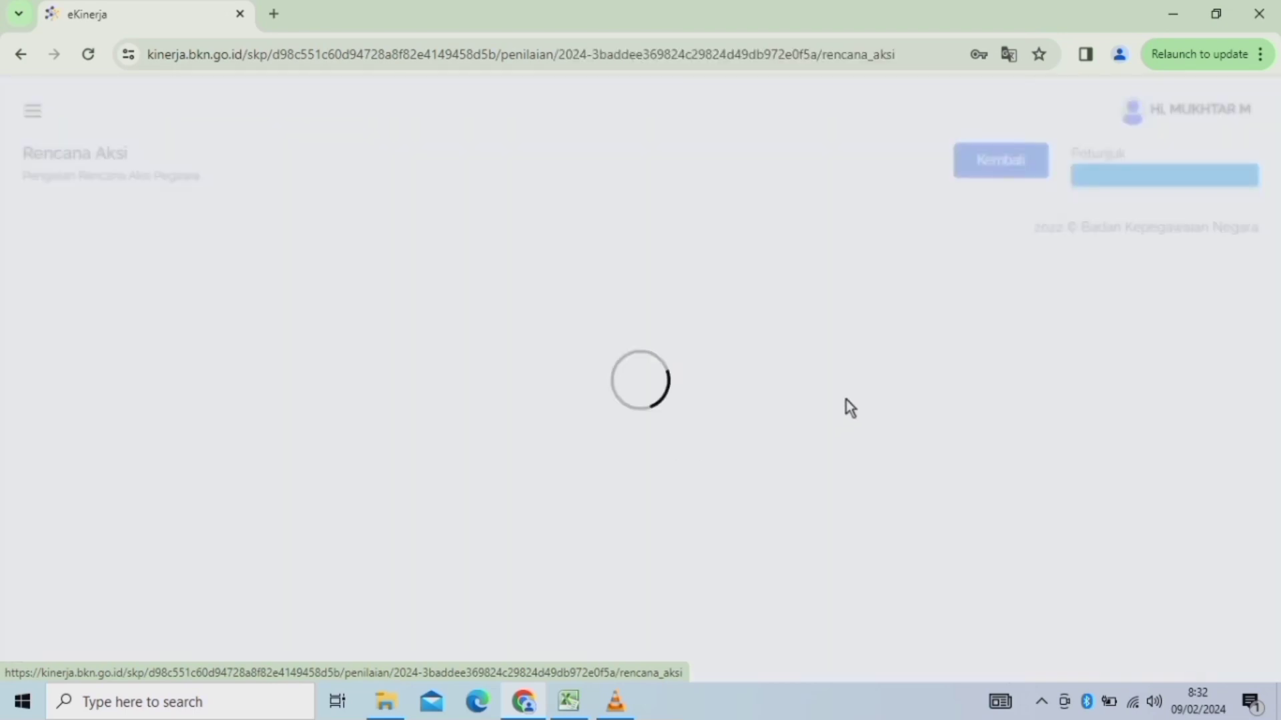
left_click_drag(1278, 160, 1276, 251)
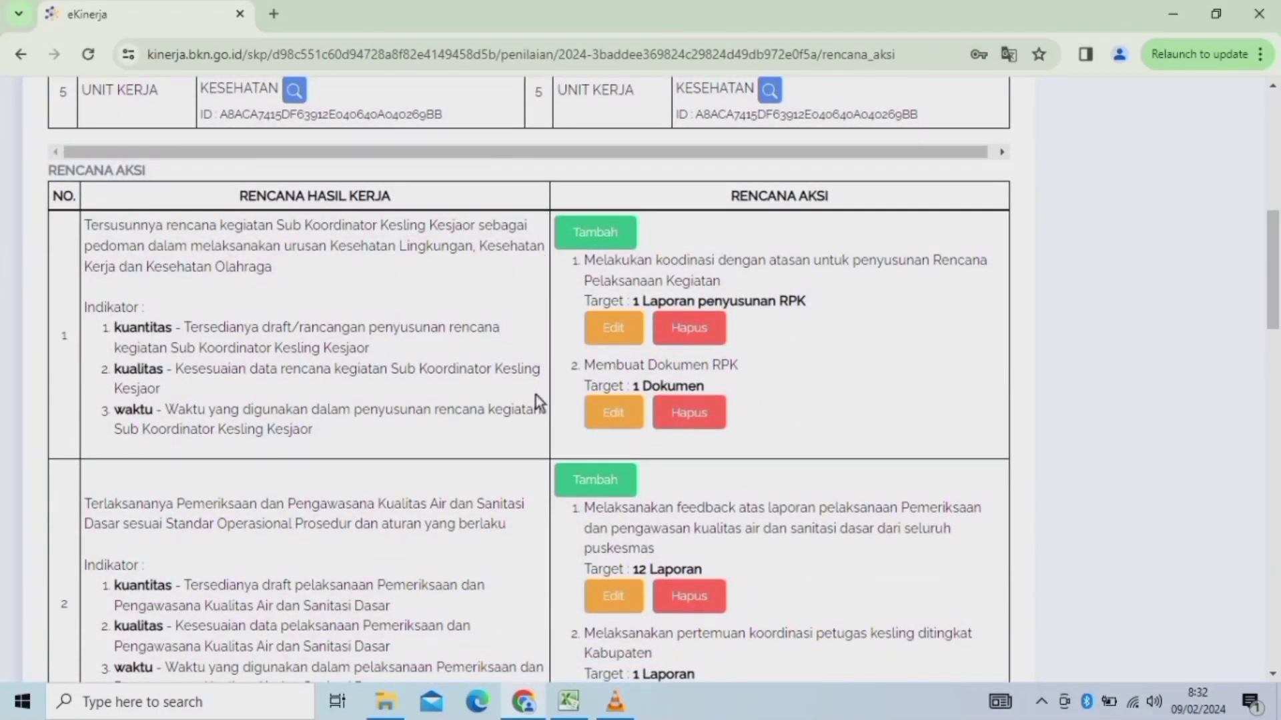
Delete both action plans under work result 1, including Membuat Dokumen RPK.
left_click(683, 328)
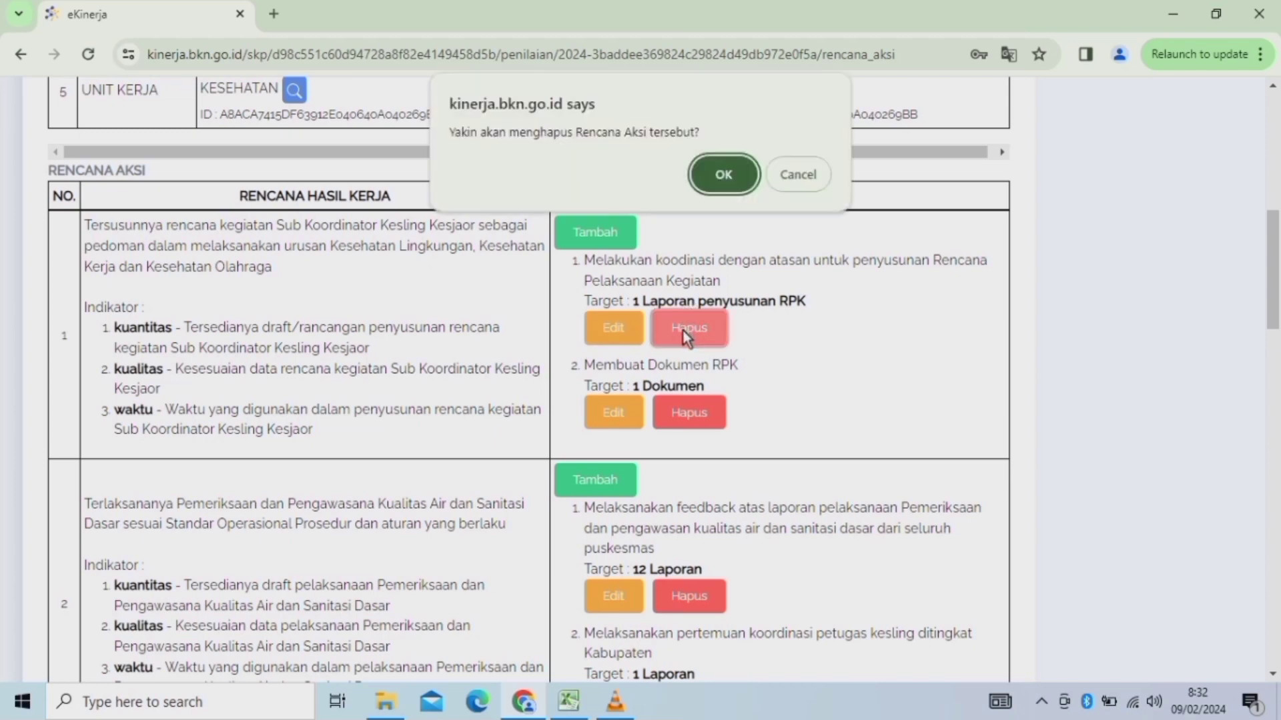
left_click(721, 177)
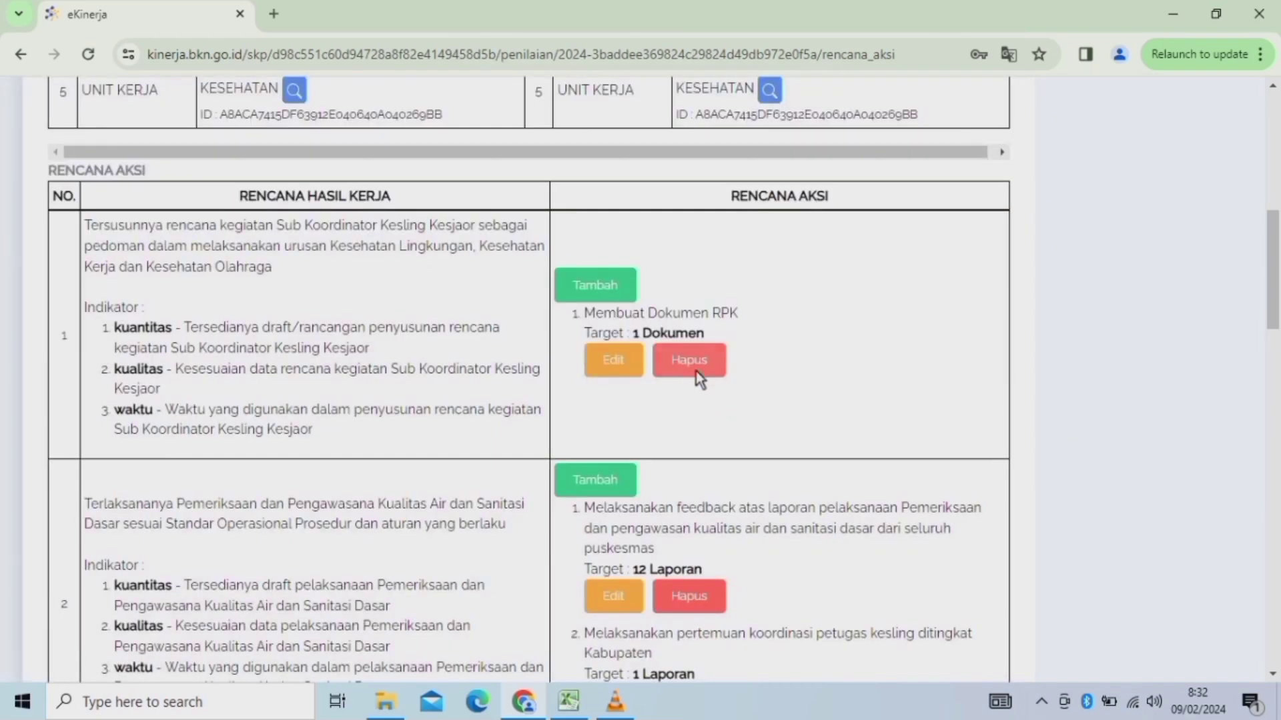
left_click(690, 363)
left_click(724, 174)
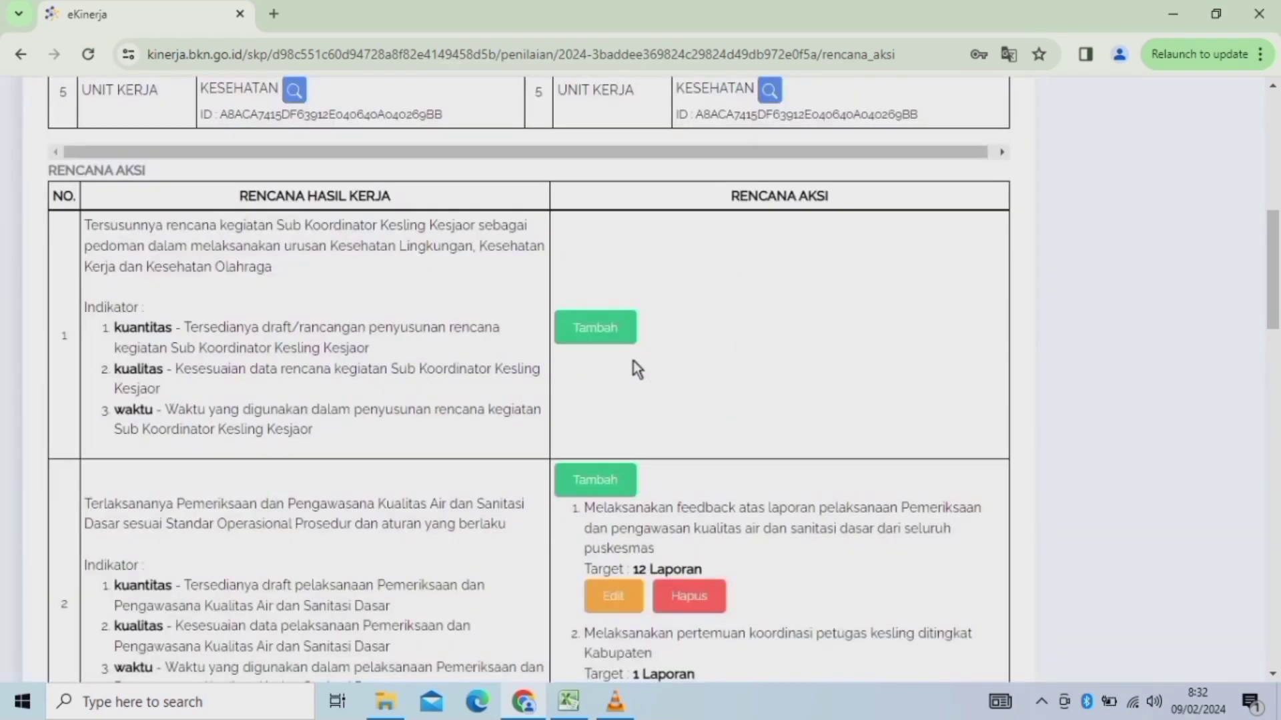
Delete both action plans under work result 2.
mouse_move(1267, 270)
left_mouse_down()
mouse_move(1277, 293)
mouse_move(1277, 244)
mouse_move(1278, 292)
left_mouse_up()
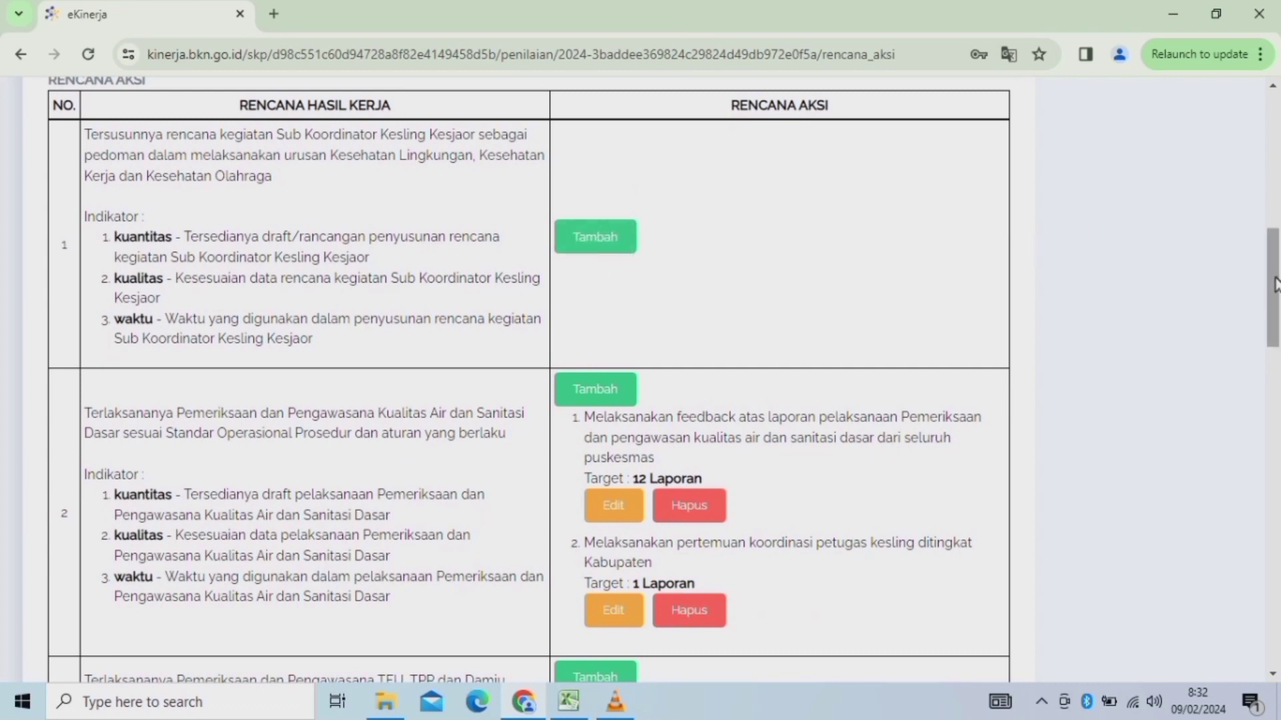
left_click_drag(1273, 288, 1273, 320)
left_click(703, 335)
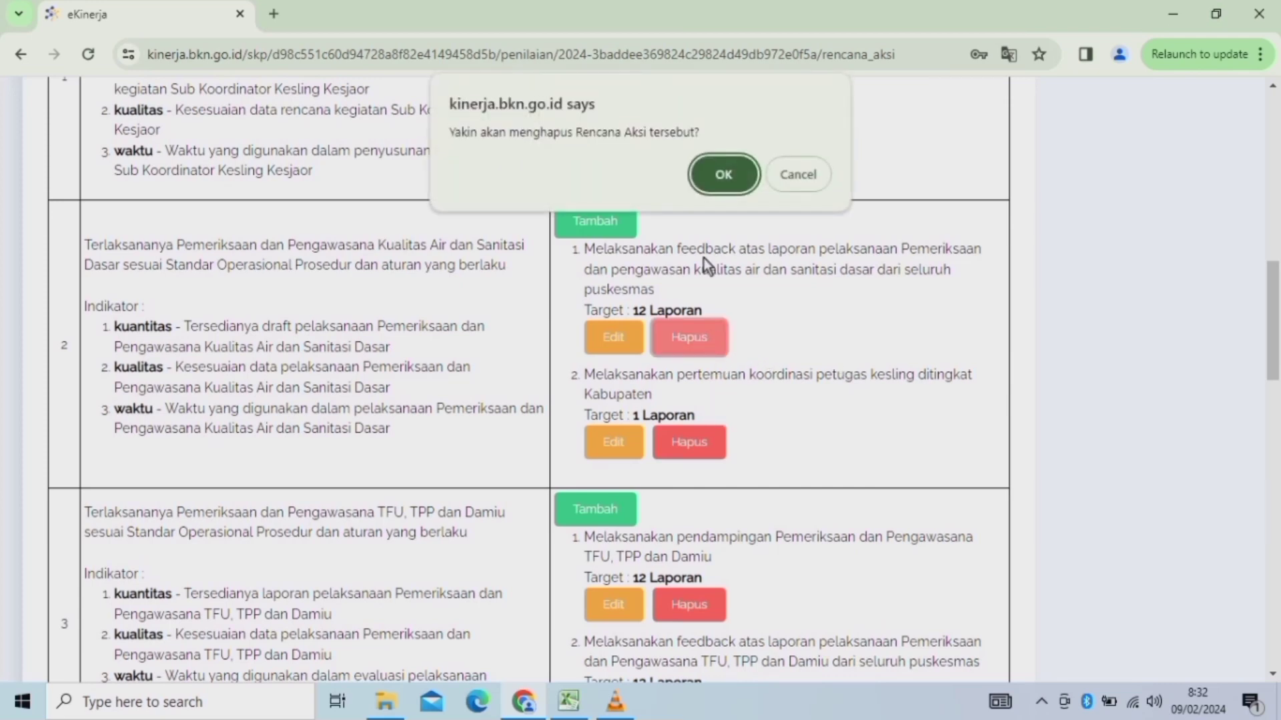
left_click(724, 160)
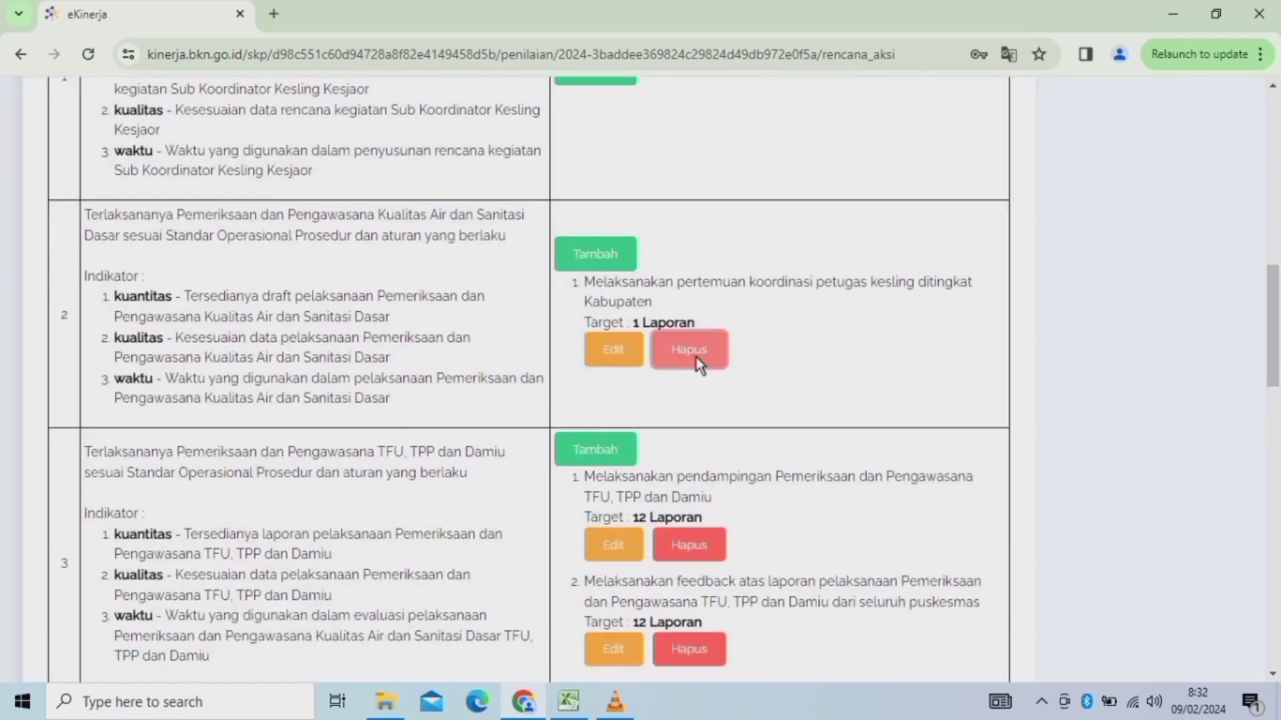
left_click(692, 357)
left_click(724, 175)
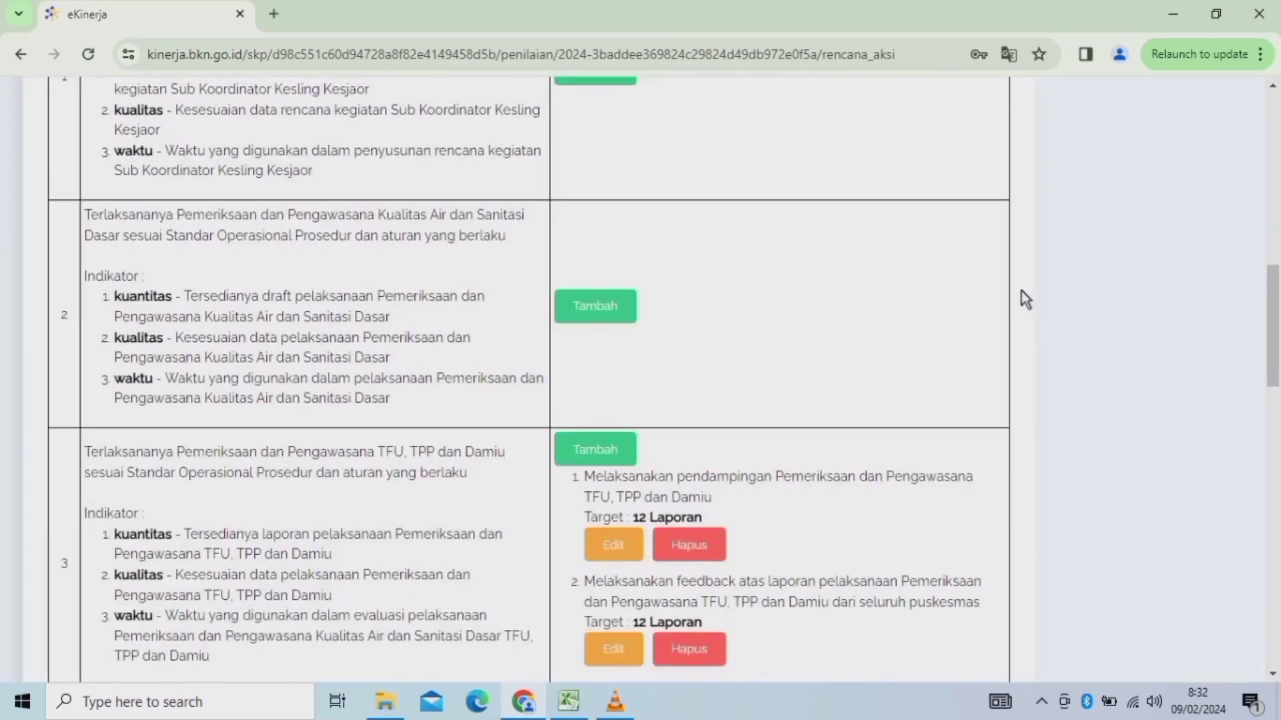
scroll(1265, 280, "up", 3)
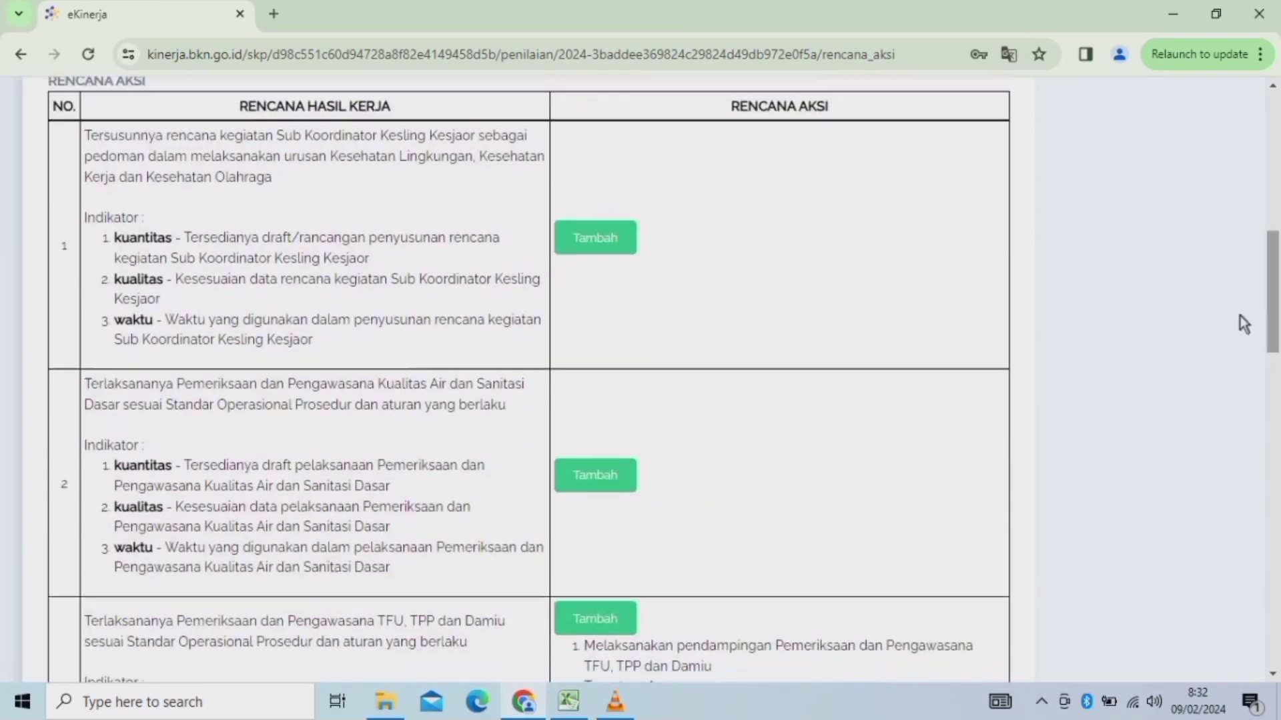
scroll(1274, 284, "up", 3)
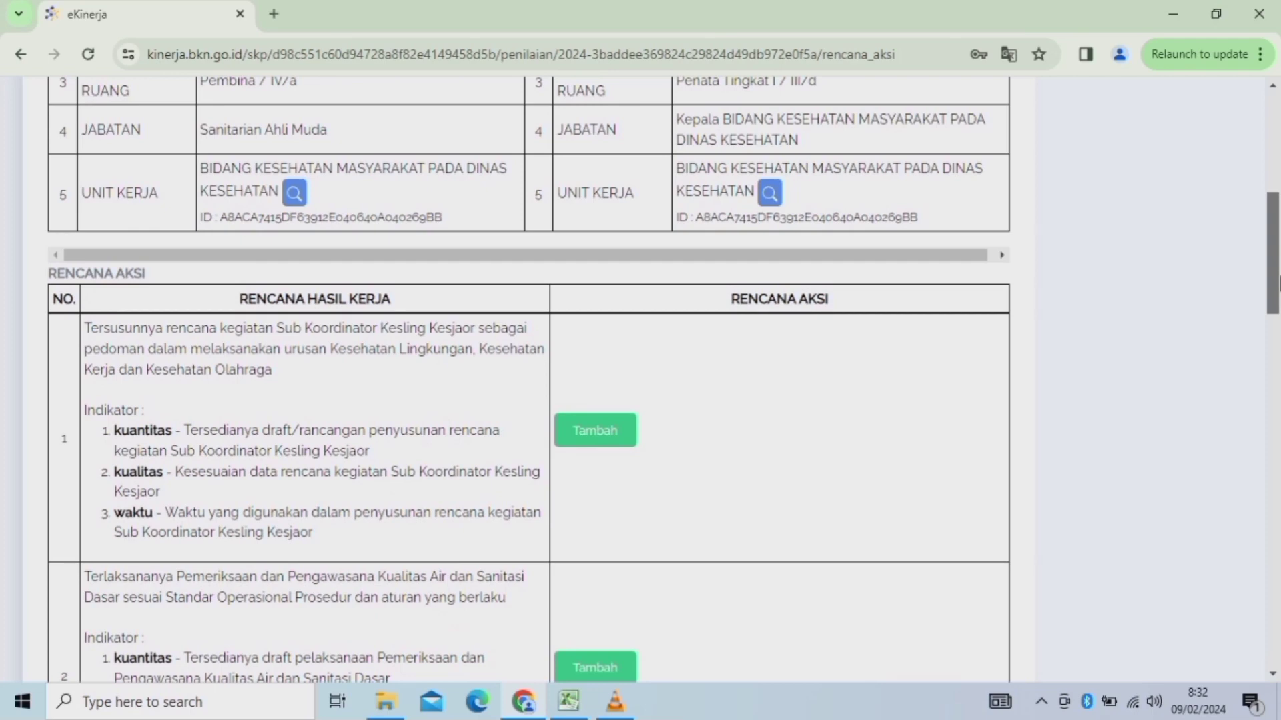
Open a new Rencana Aksi form under work result 1 and return to the Excel workbook.
scroll(1278, 283, "up", 1)
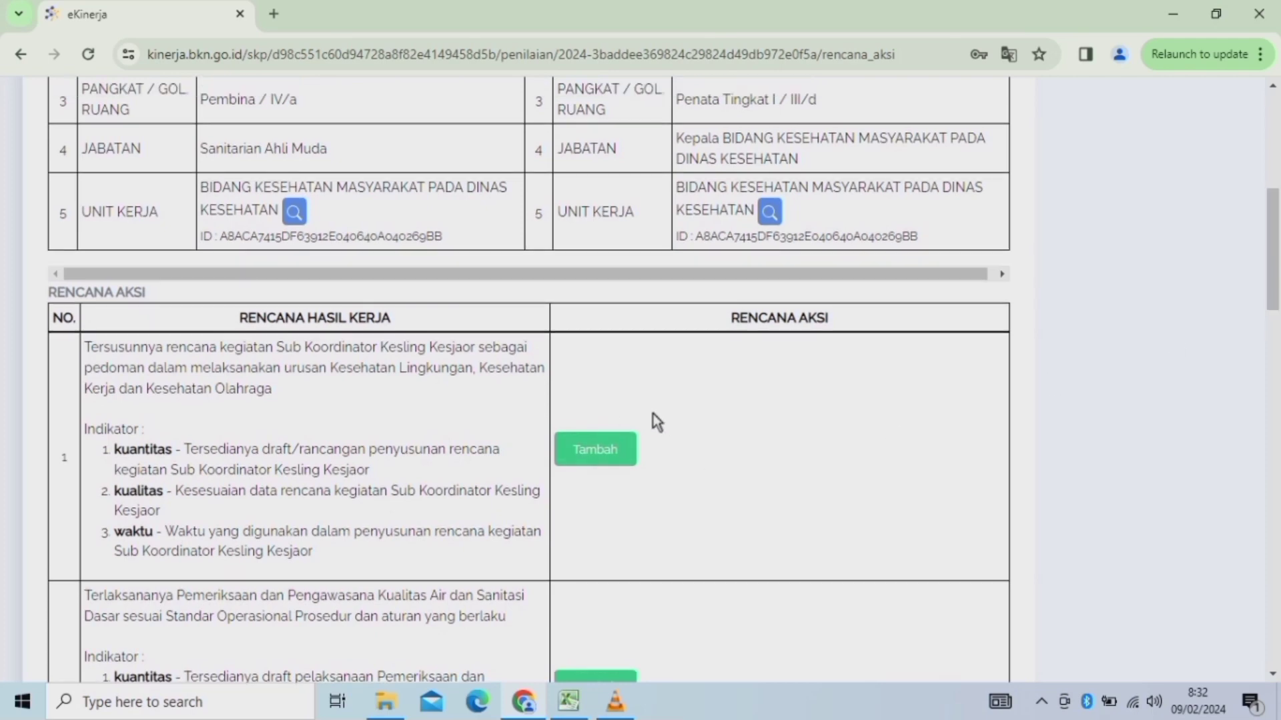
left_click(599, 450)
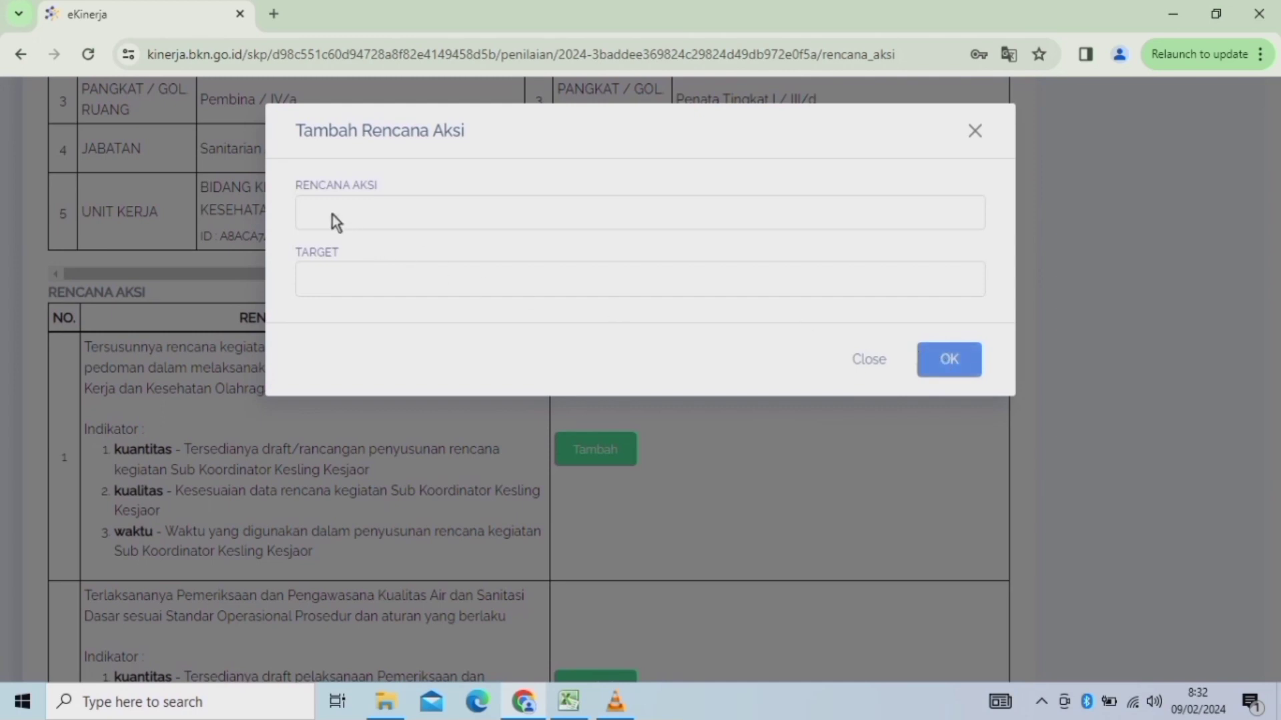
left_click(333, 215)
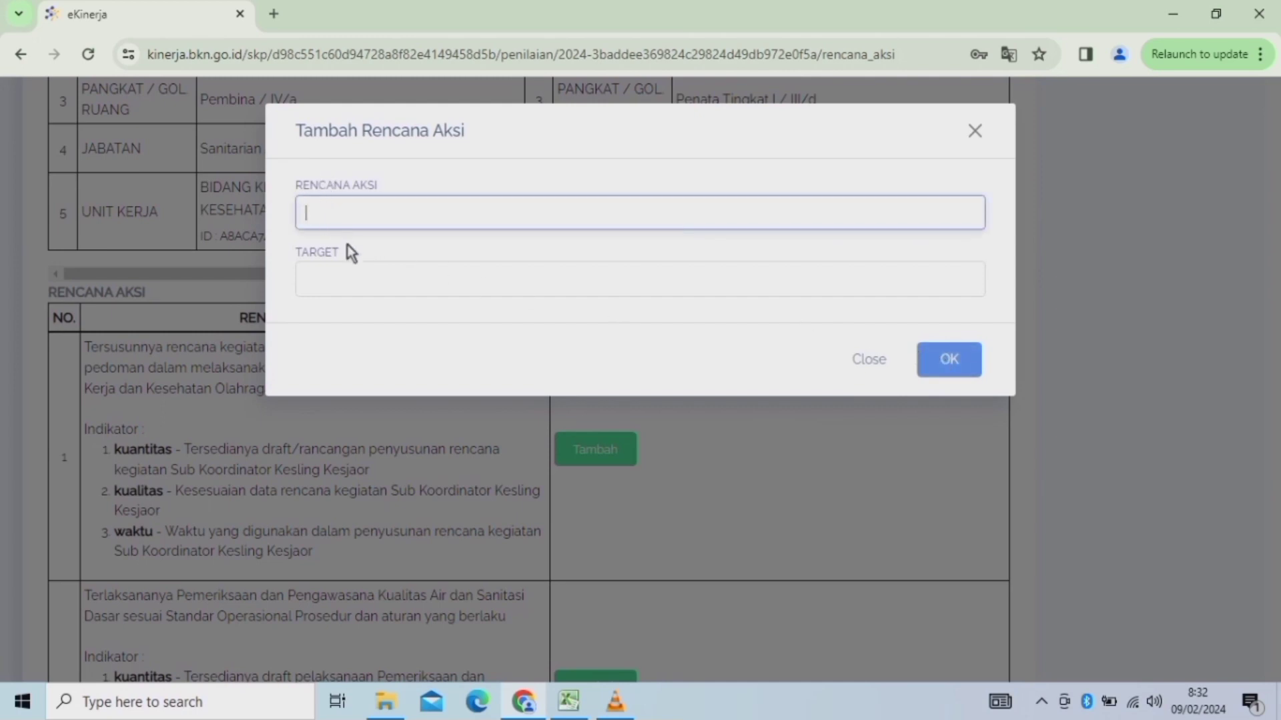
left_click(338, 275)
left_click(326, 210)
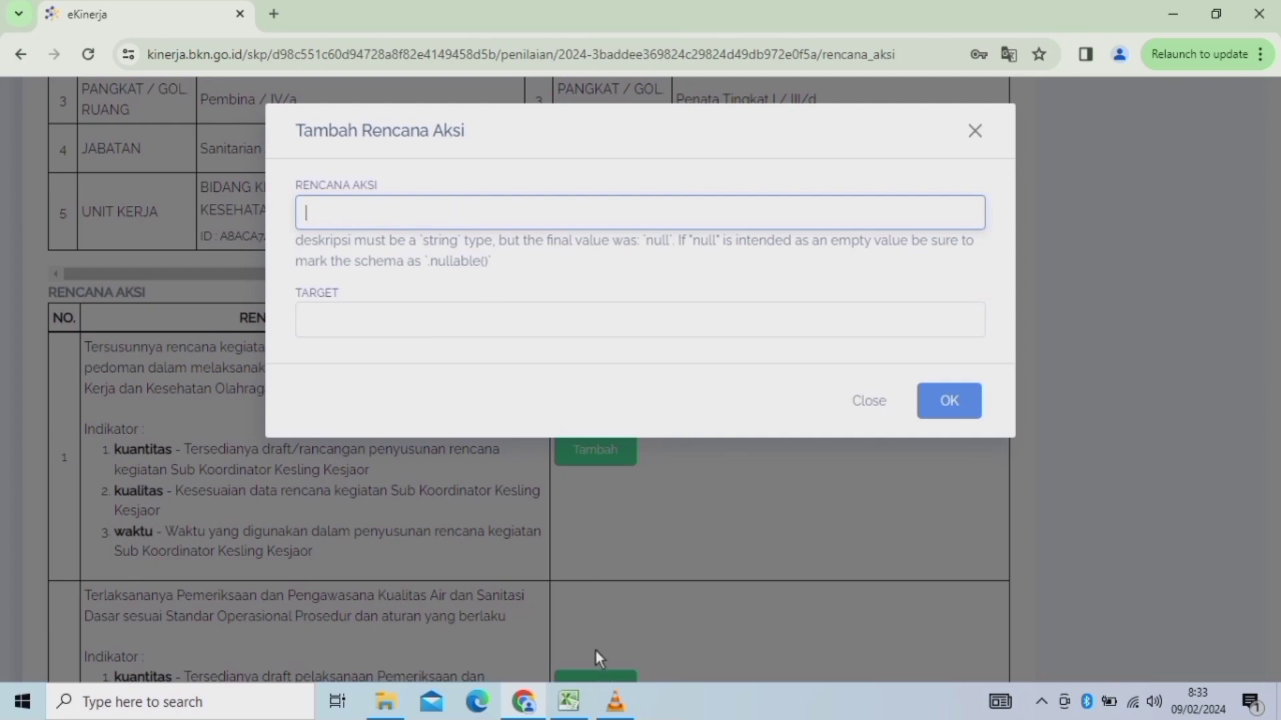
left_click(570, 702)
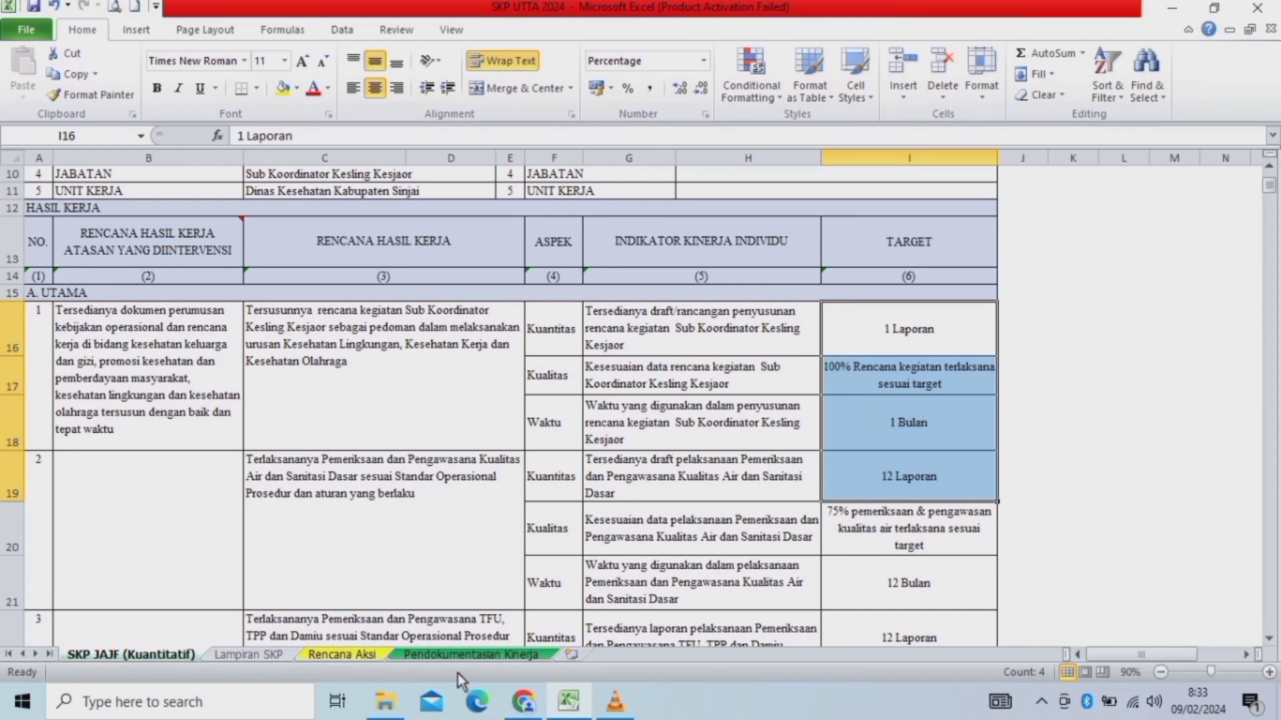
Copy the first action plan from the Pendokumentasian Kinerja sheet into the Rencana Aksi field.
left_click(494, 654)
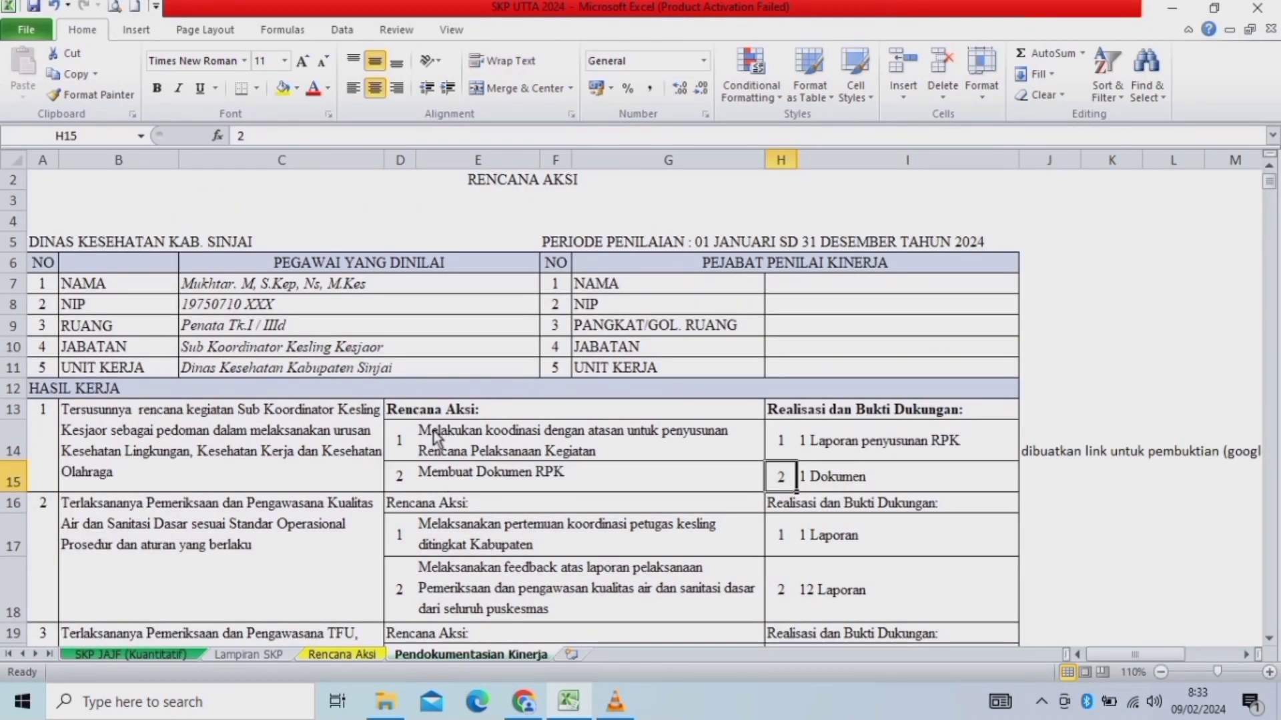
left_click_drag(459, 444, 467, 475)
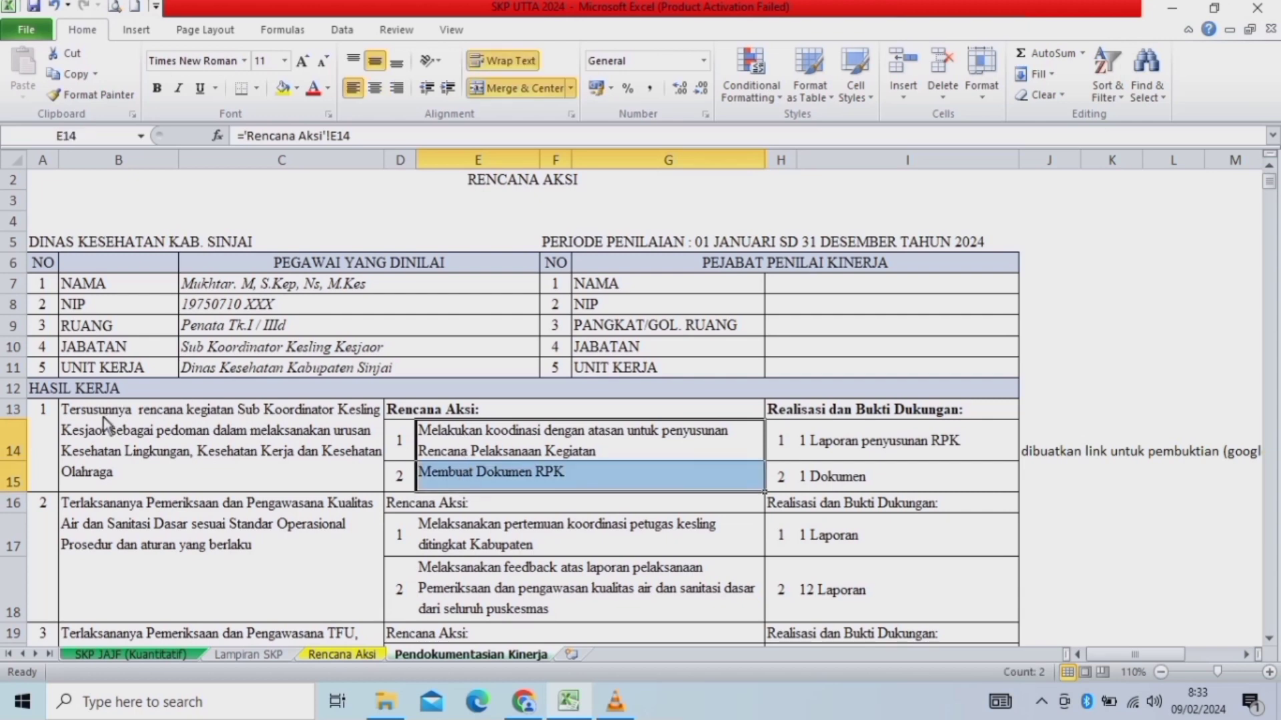
left_click(113, 437)
left_click(797, 417)
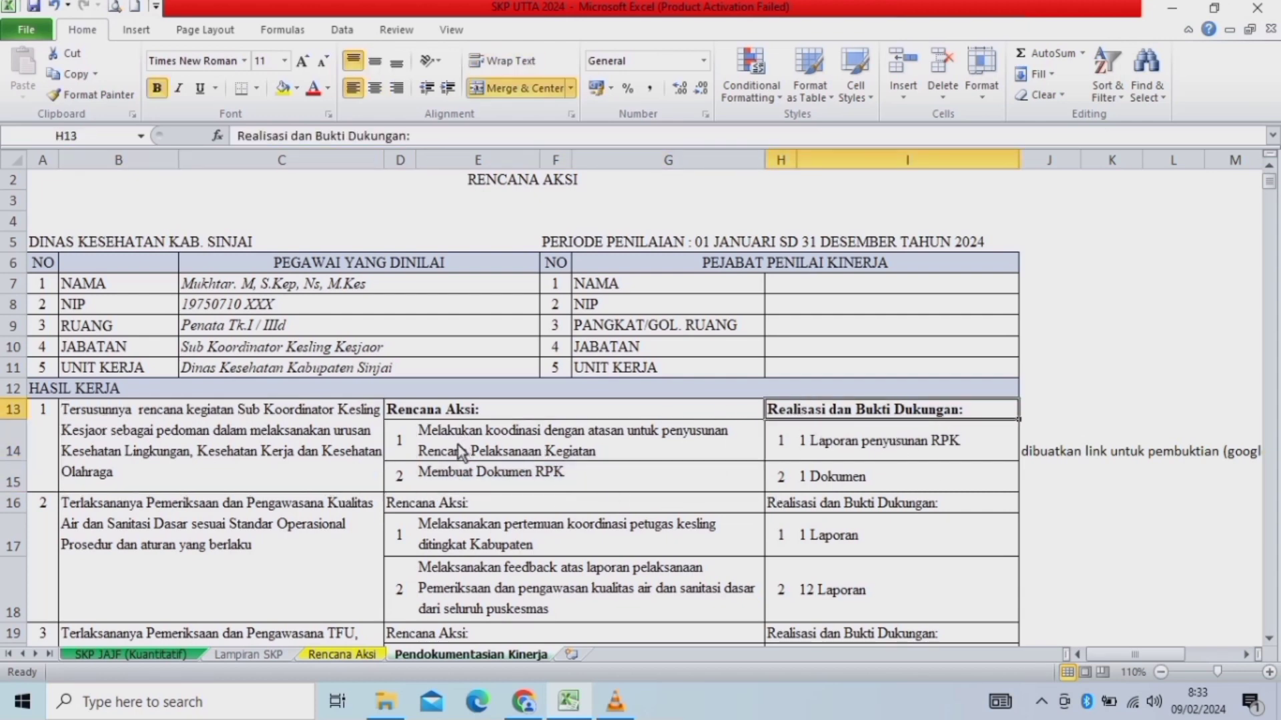
left_click(478, 452)
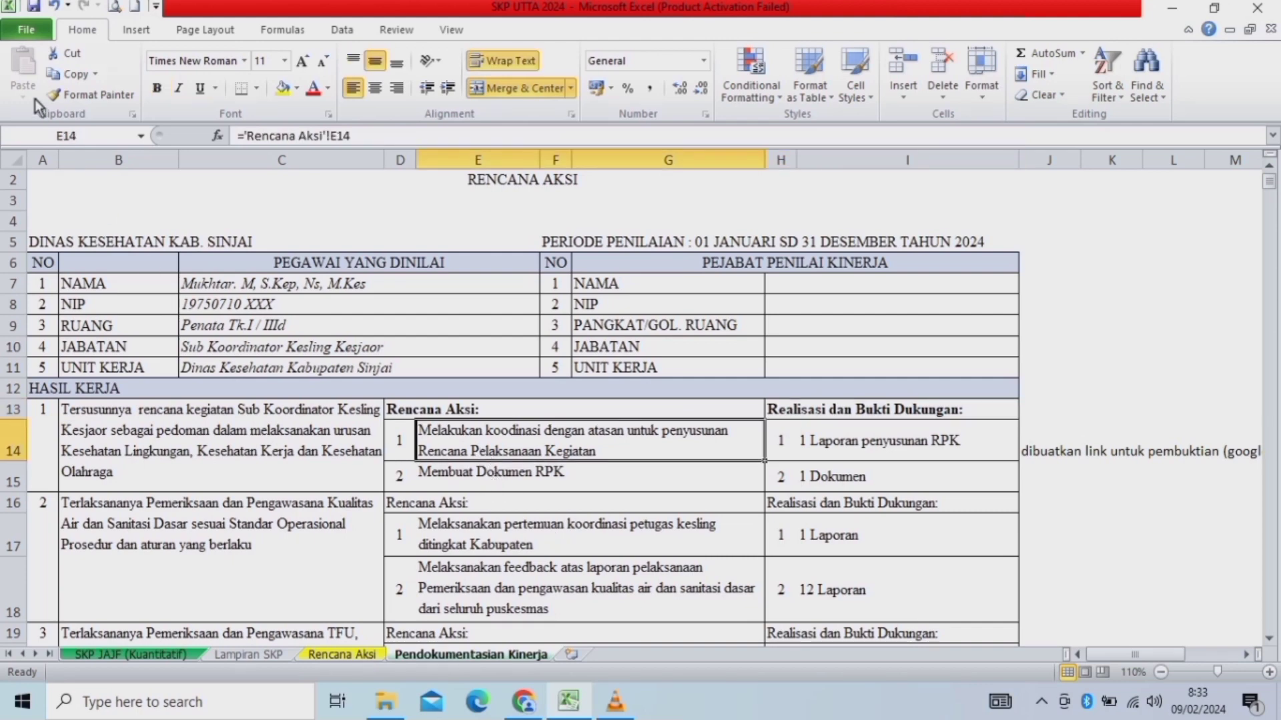
left_click(77, 77)
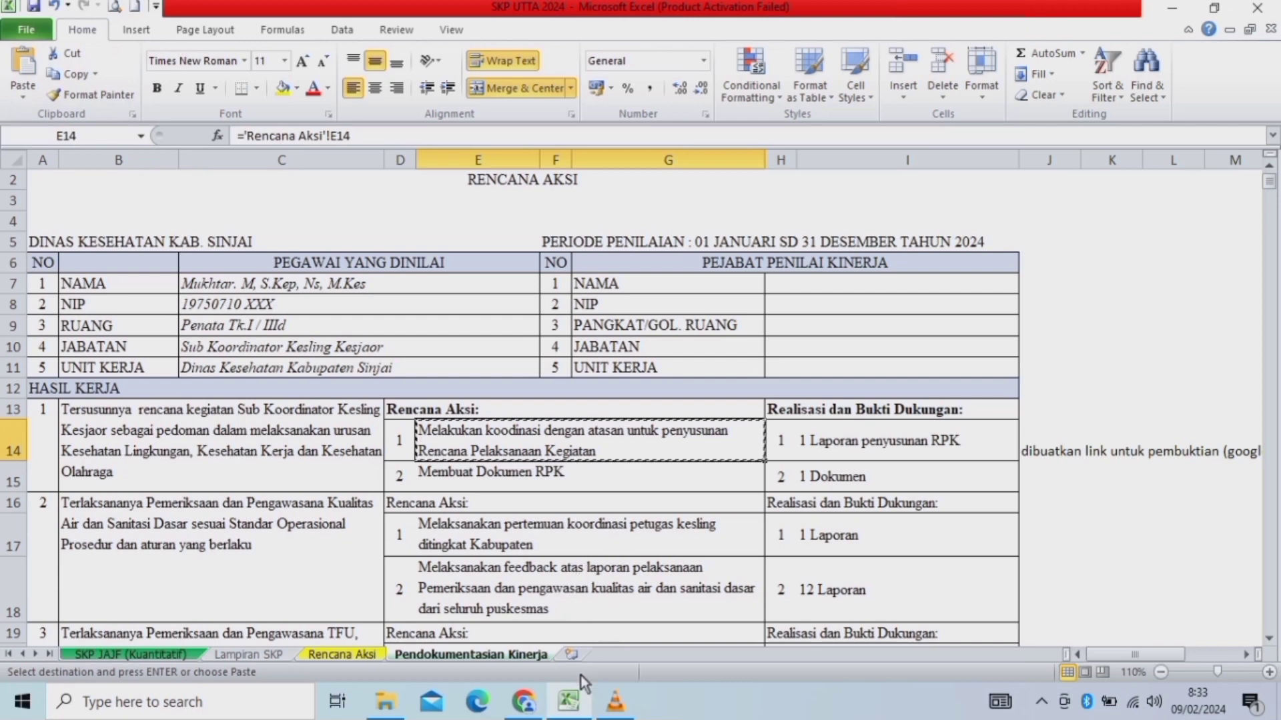
left_click(524, 709)
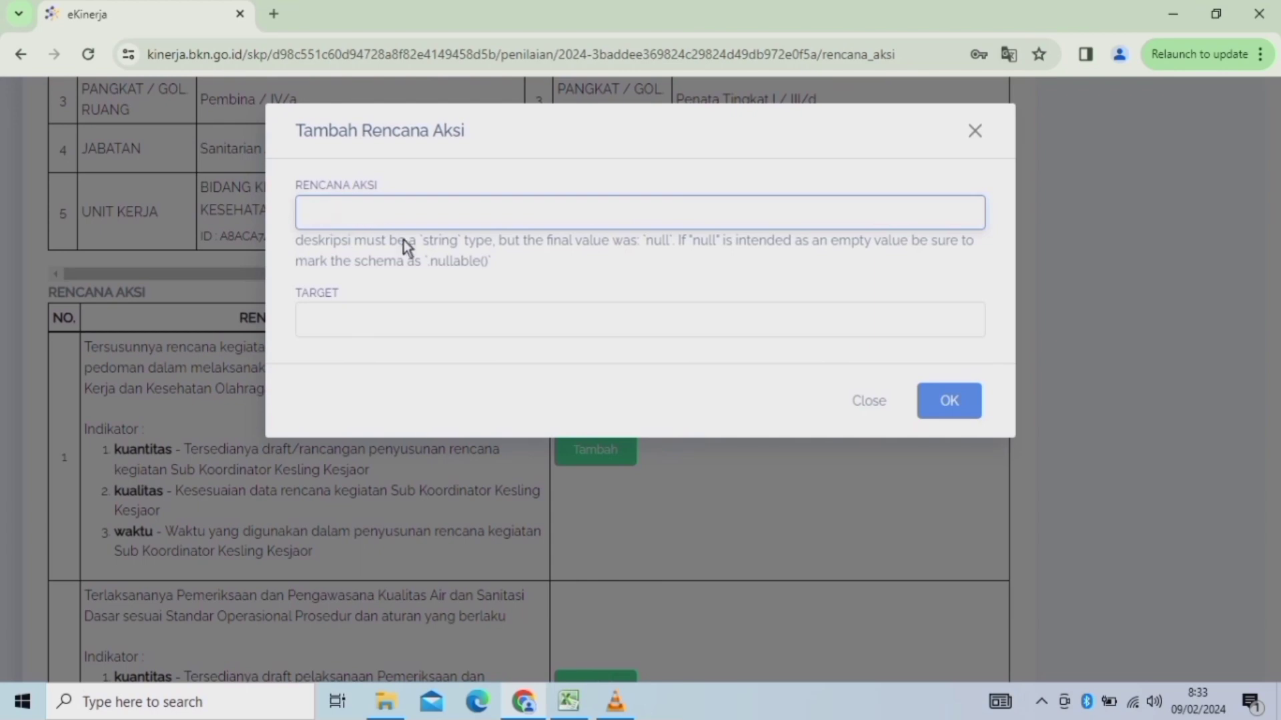
key("ctrl+v")
left_click(377, 315)
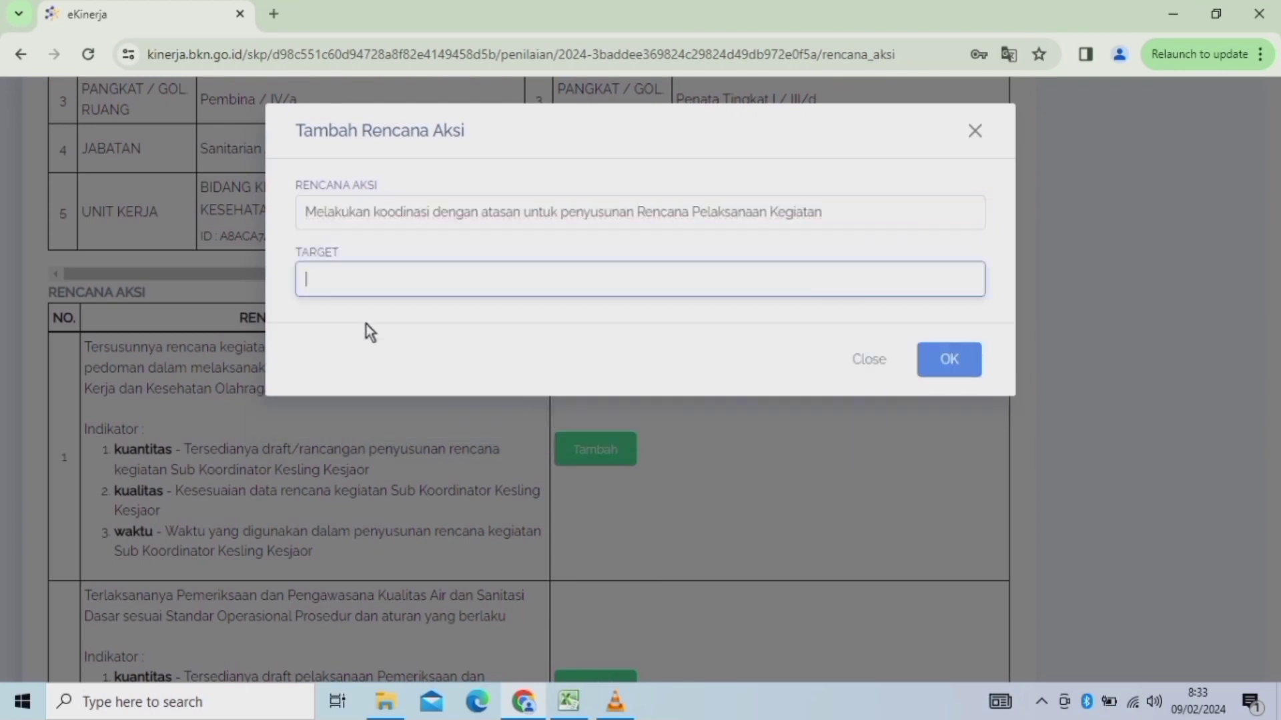
Paste the target 1 Laporan penyusunan RPK and save the action plan.
left_click(571, 703)
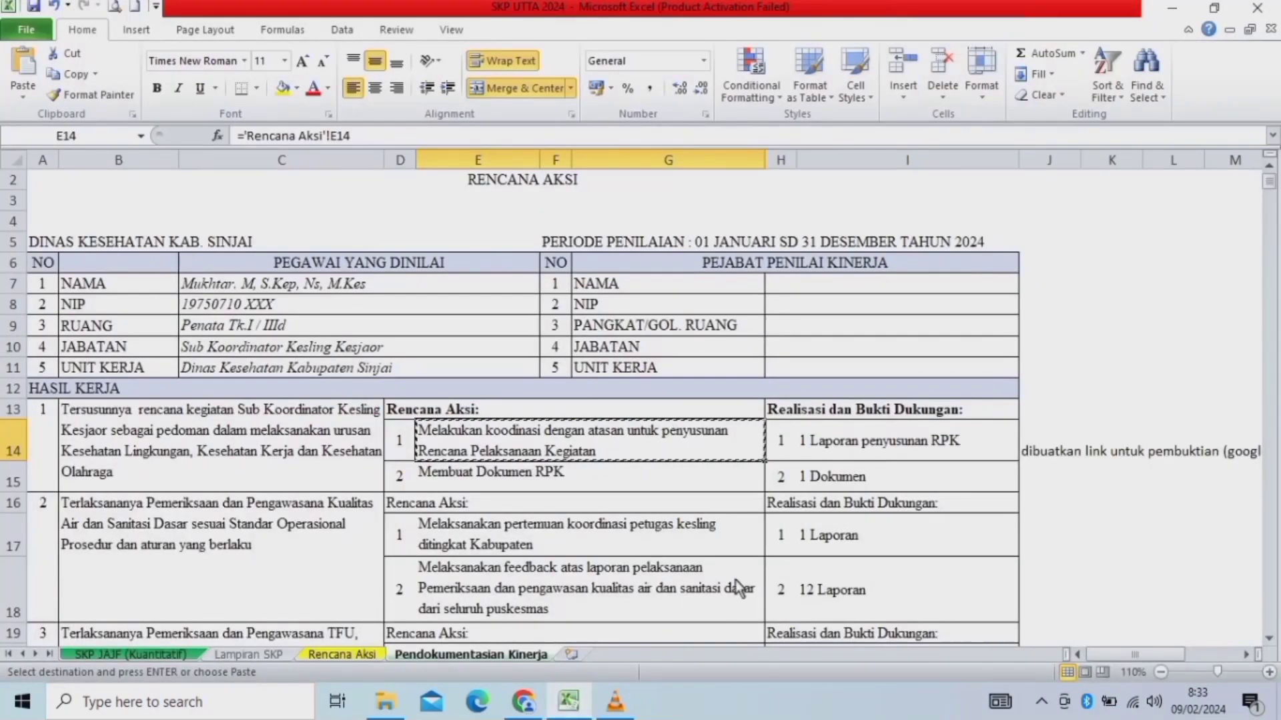
left_click(811, 447)
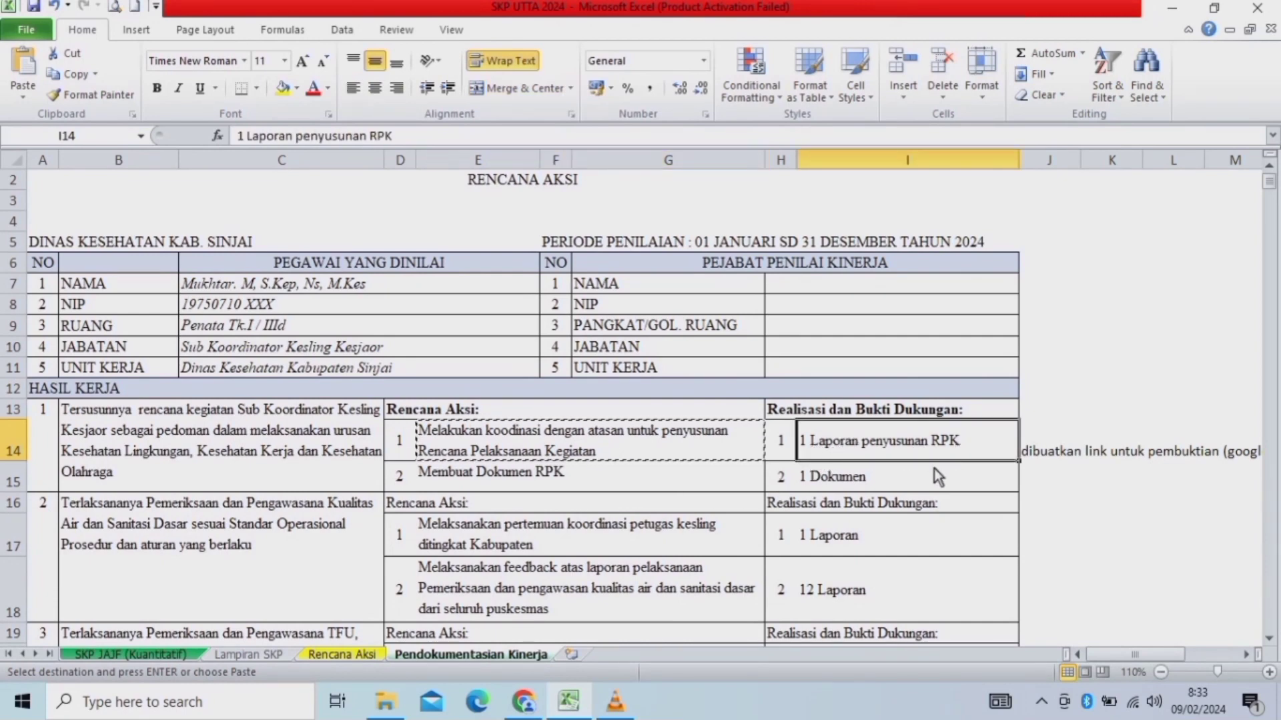
key("ctrl+c")
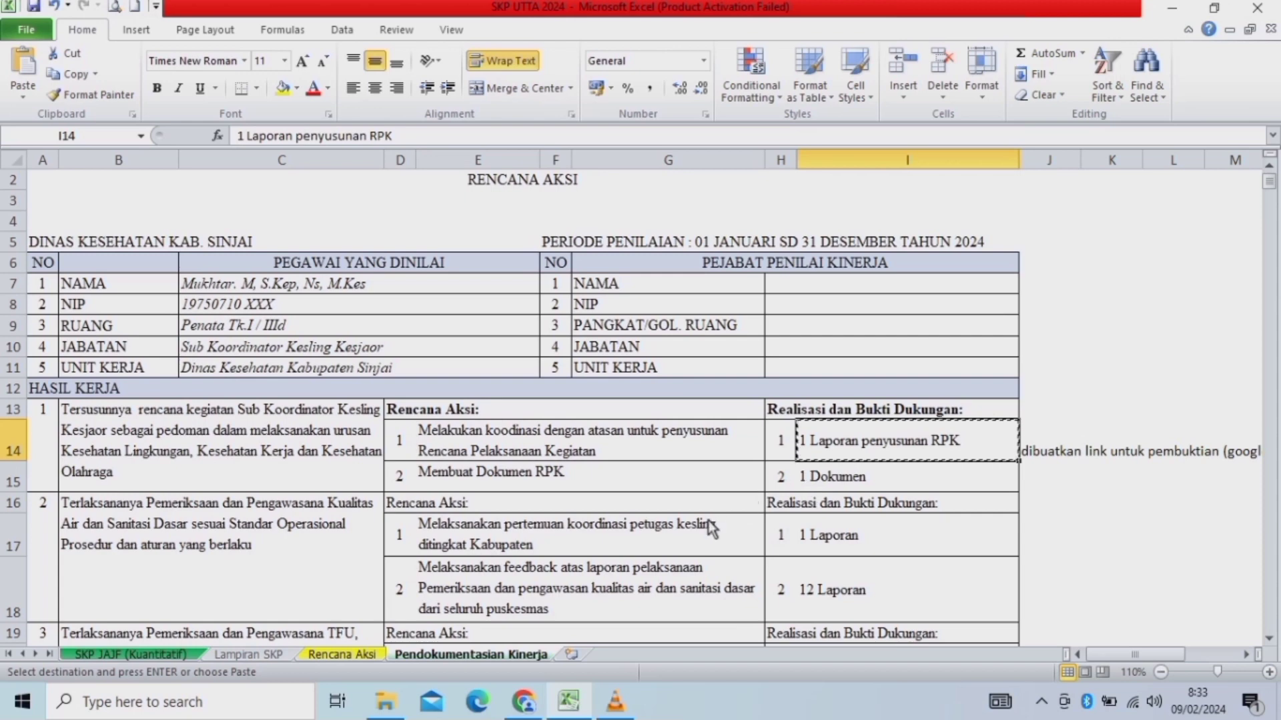
left_click(523, 702)
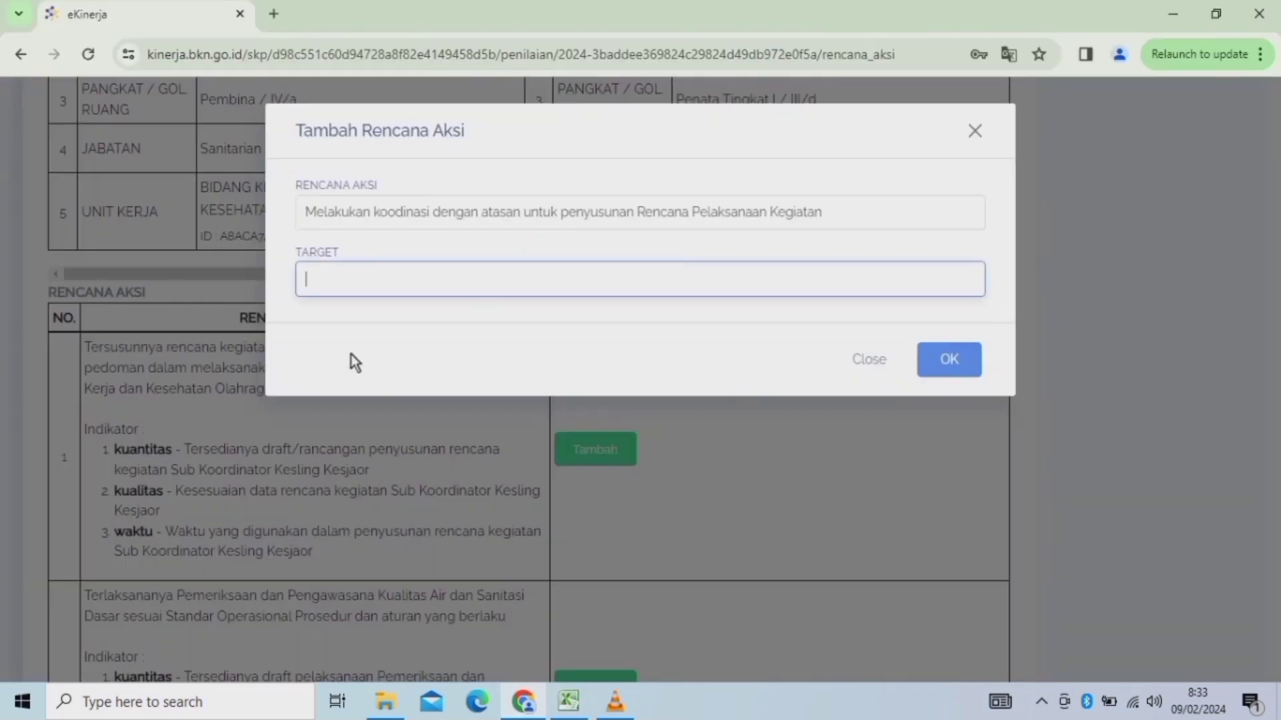
key("ctrl+v")
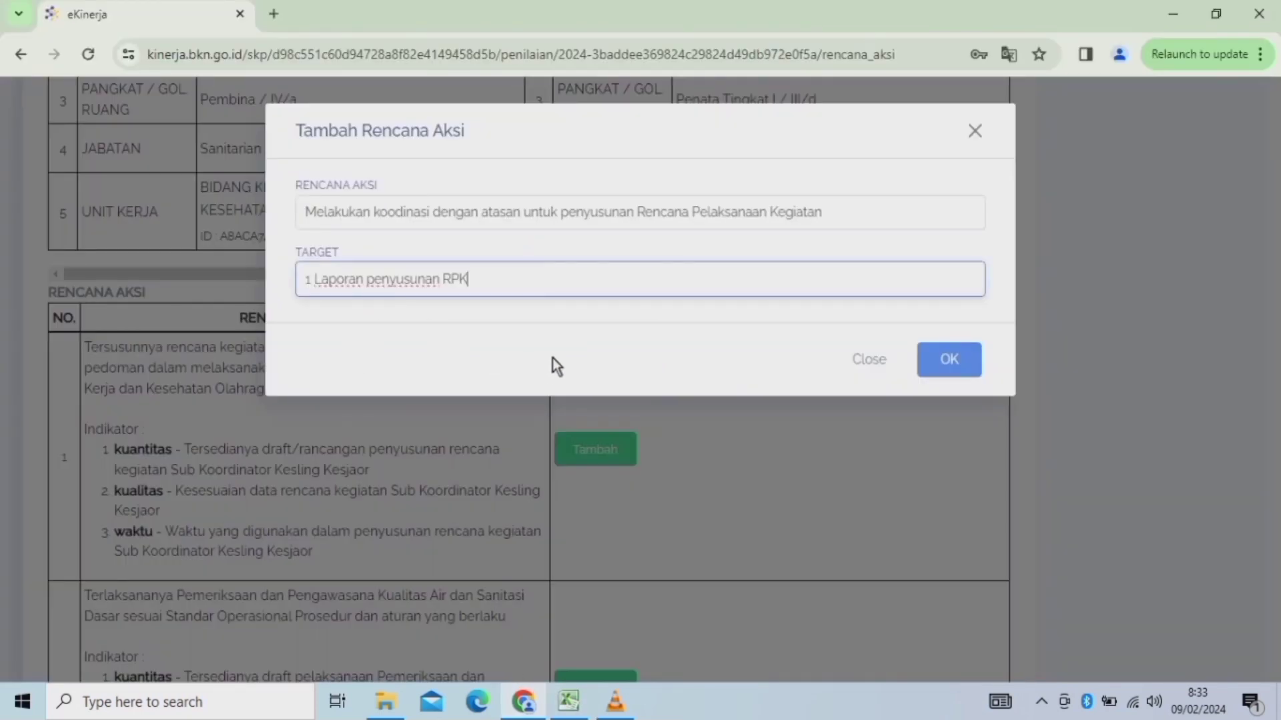
left_click(950, 360)
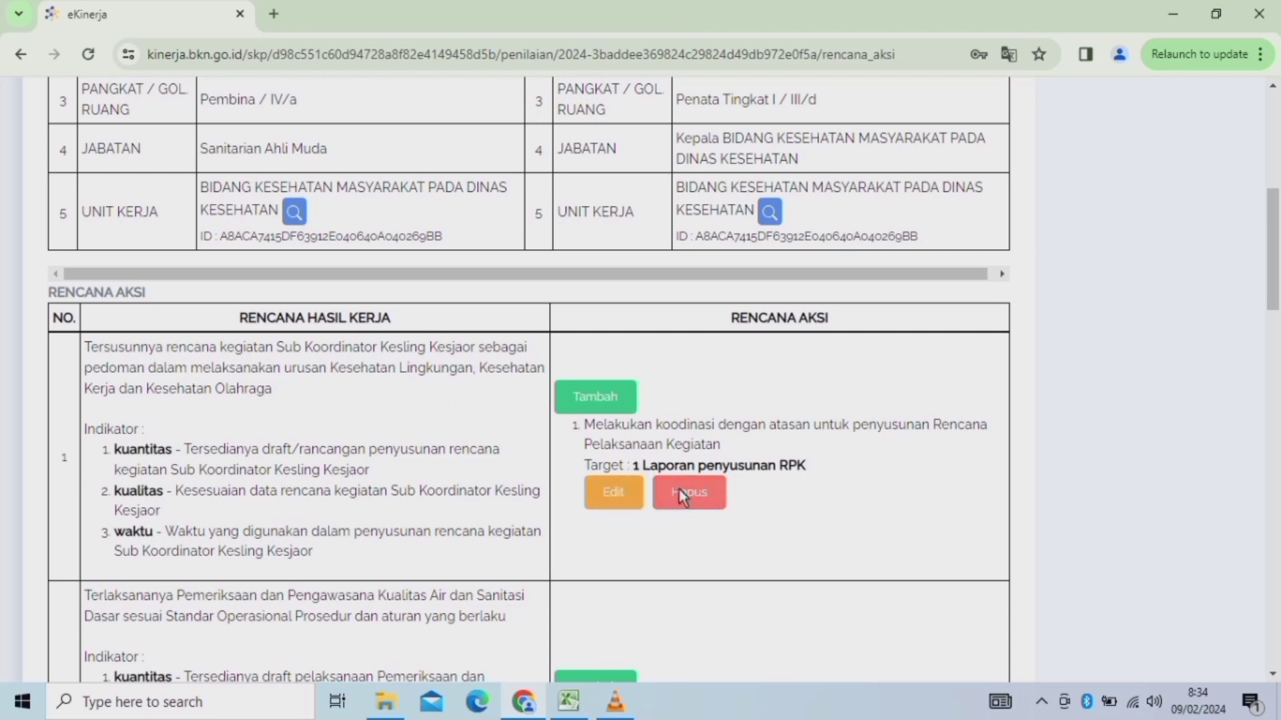
Start another action plan for work result 1 and paste 'Membuat Dokumen RPK' as Rencana Aksi.
left_click(595, 401)
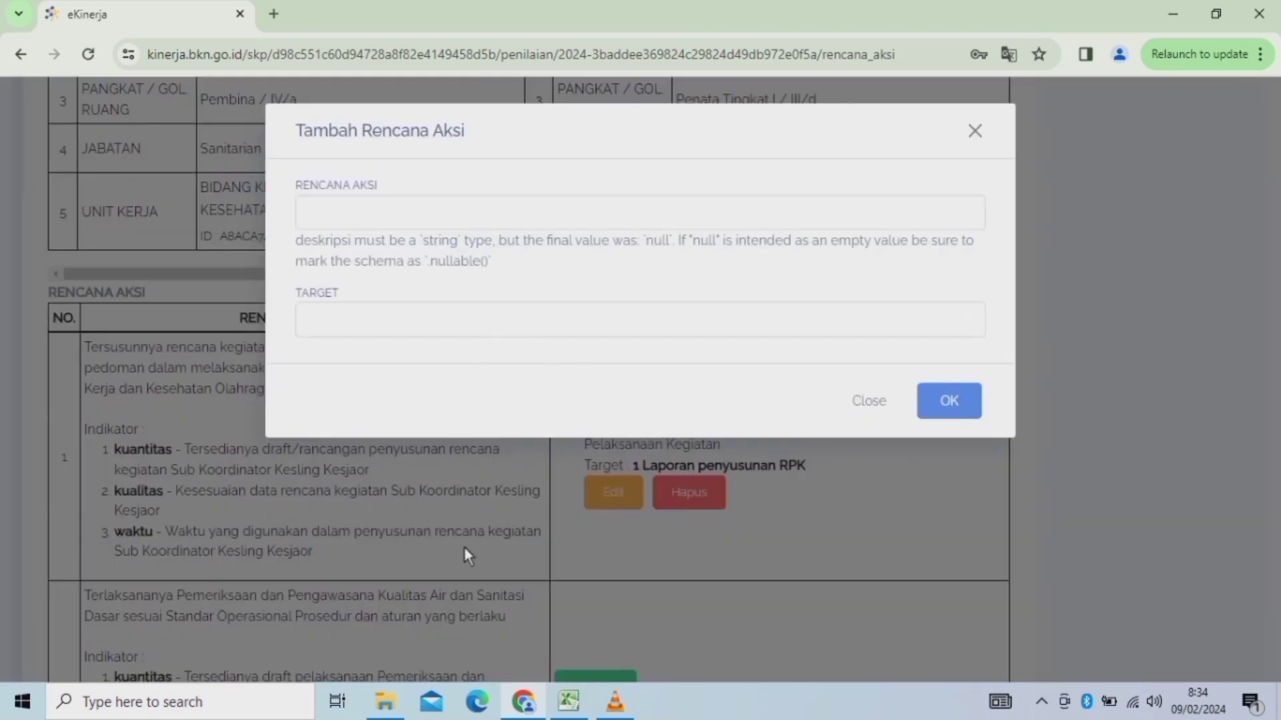
left_click(569, 702)
left_click(499, 437)
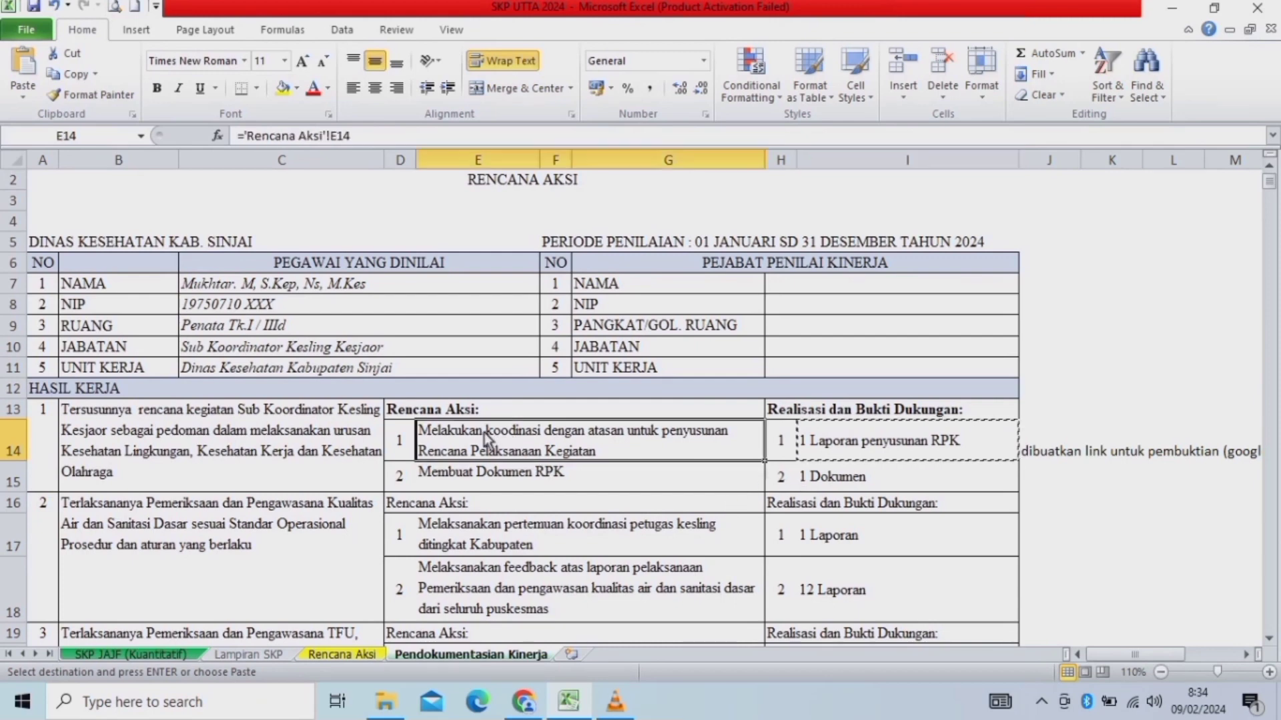
left_click(458, 487)
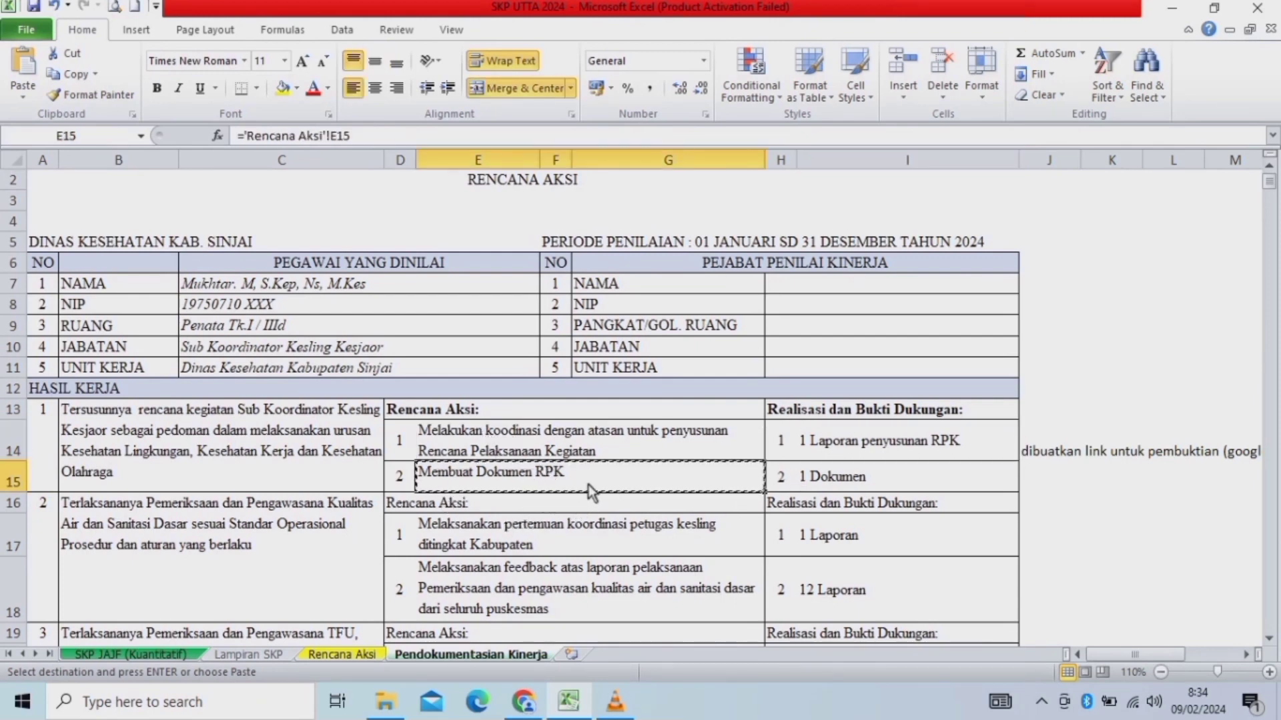
key("ctrl+c")
left_click(524, 702)
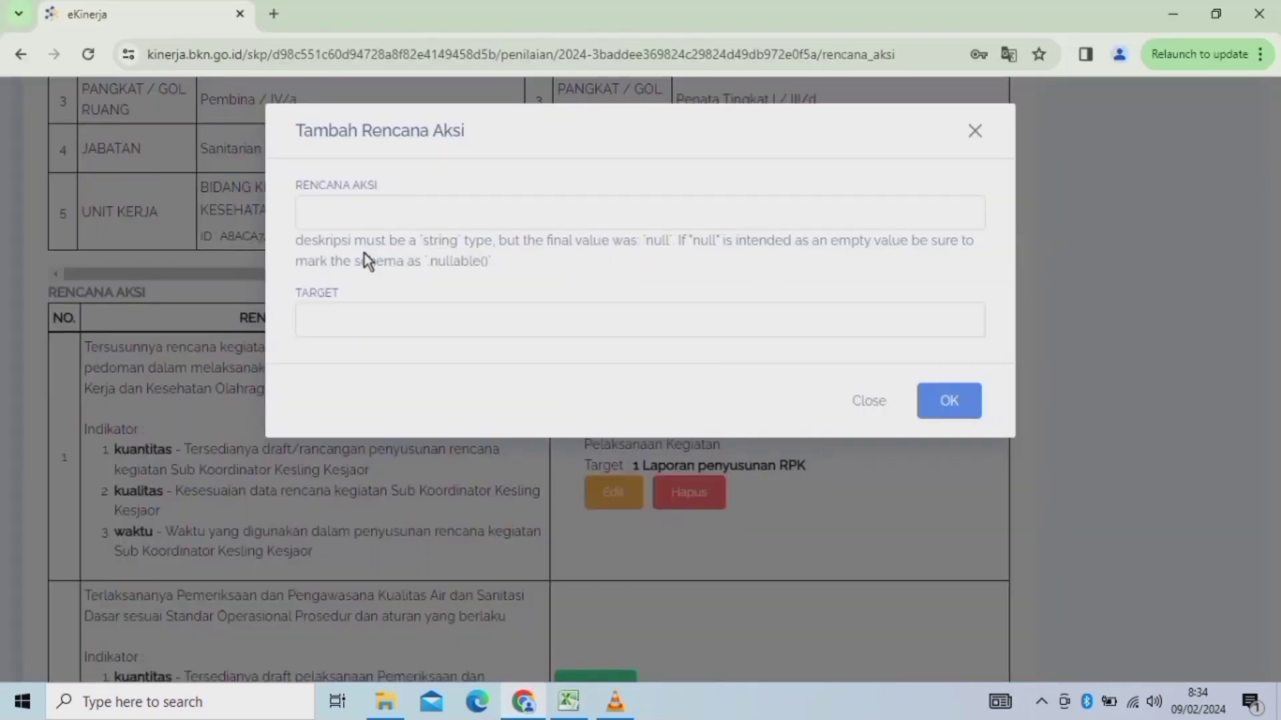
left_click(350, 214)
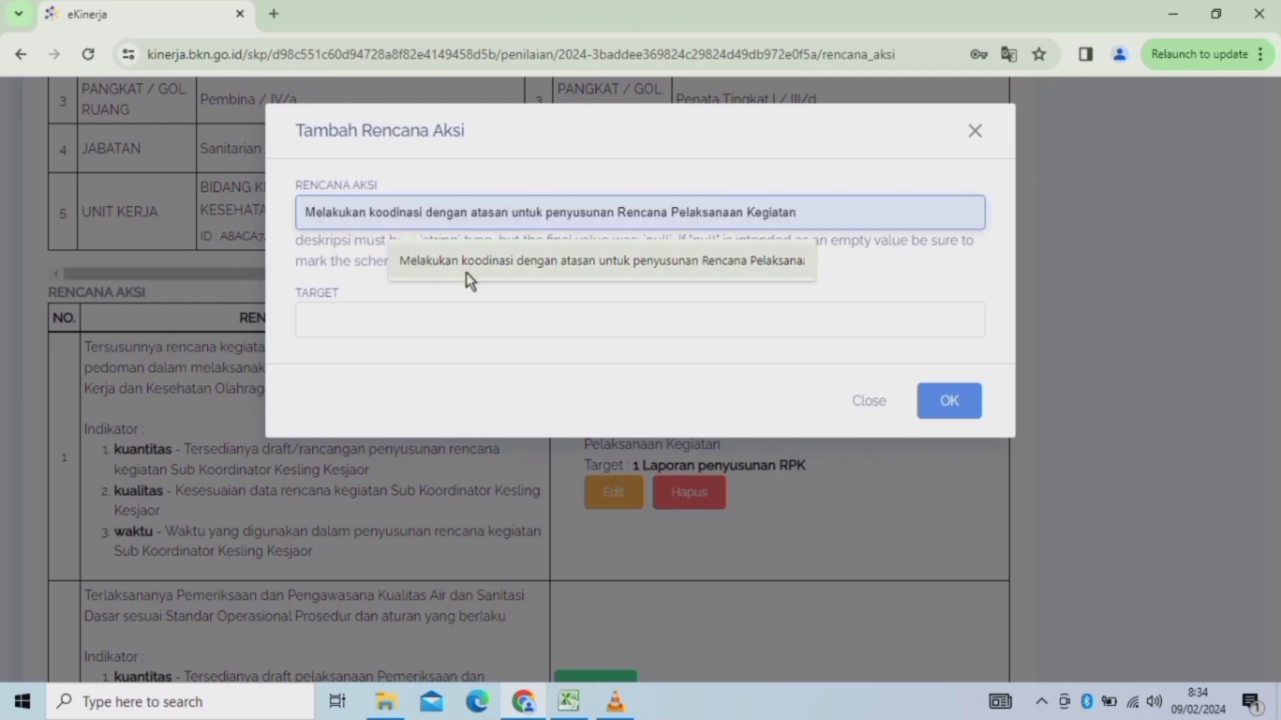
key("ctrl+v")
left_click(351, 321)
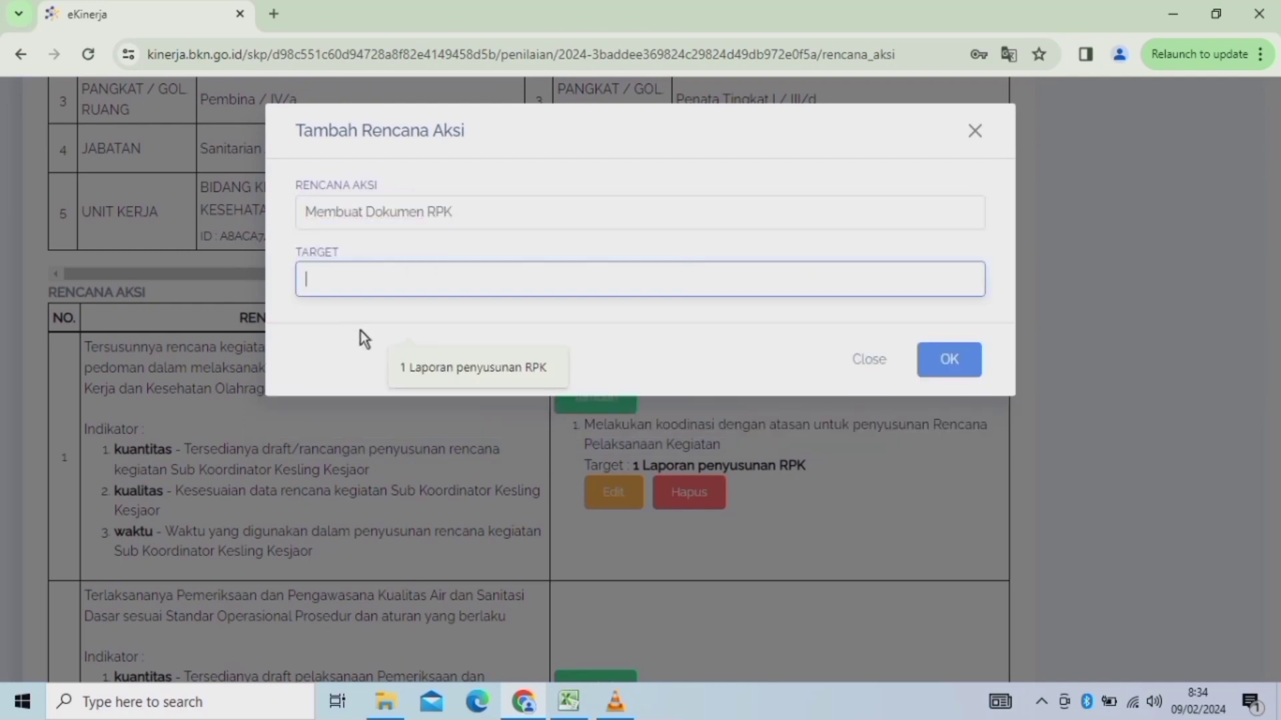
Copy the target 1 Dokumen from Excel into Target and save the entry.
left_click(568, 702)
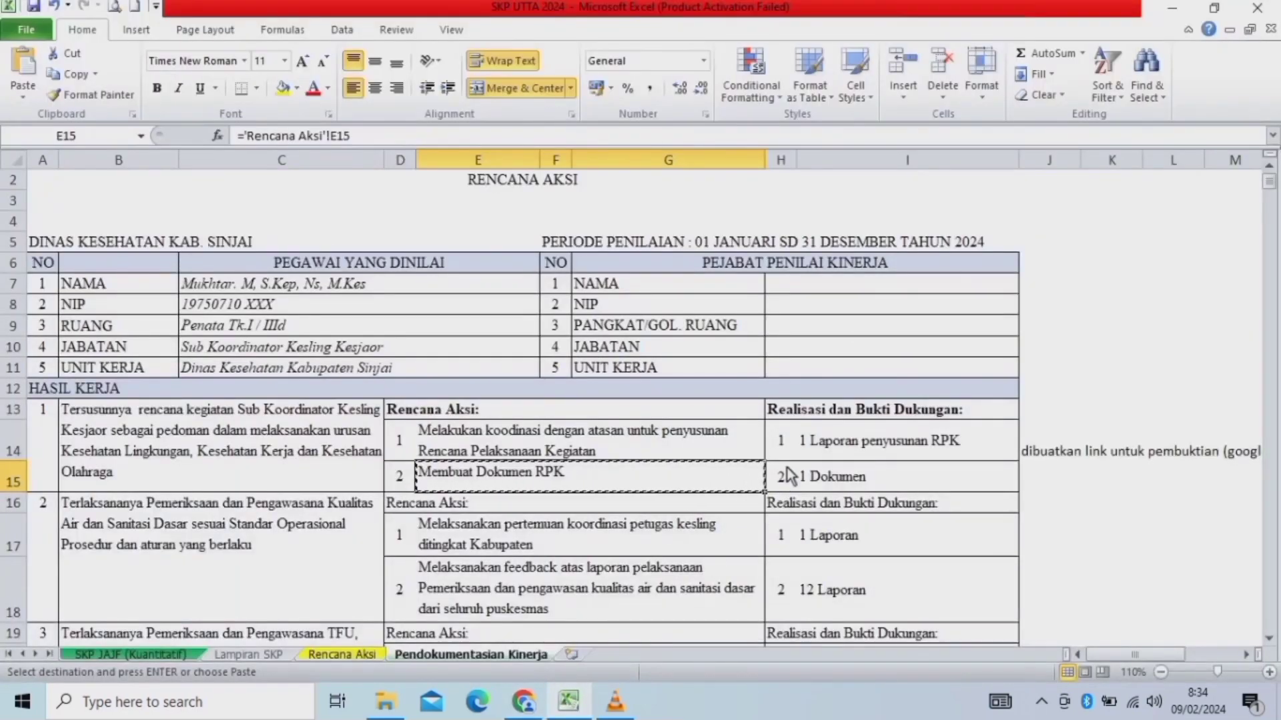
left_click(825, 485)
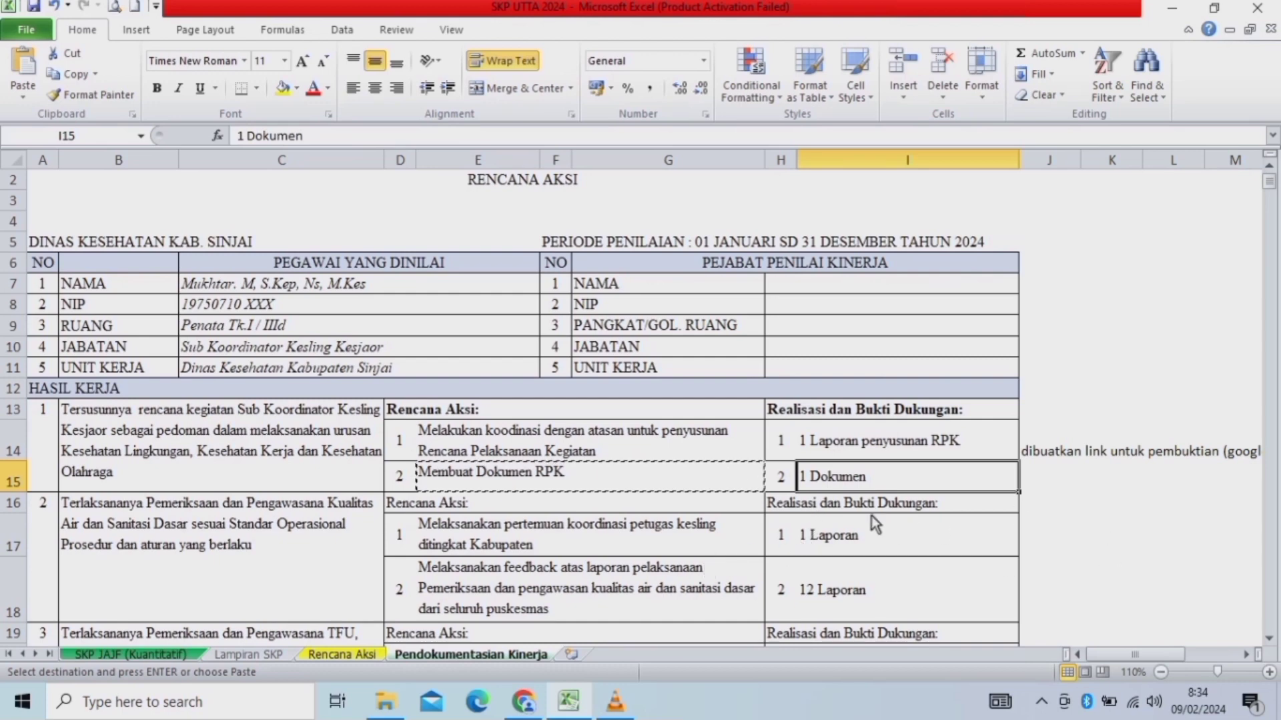
left_click(67, 73)
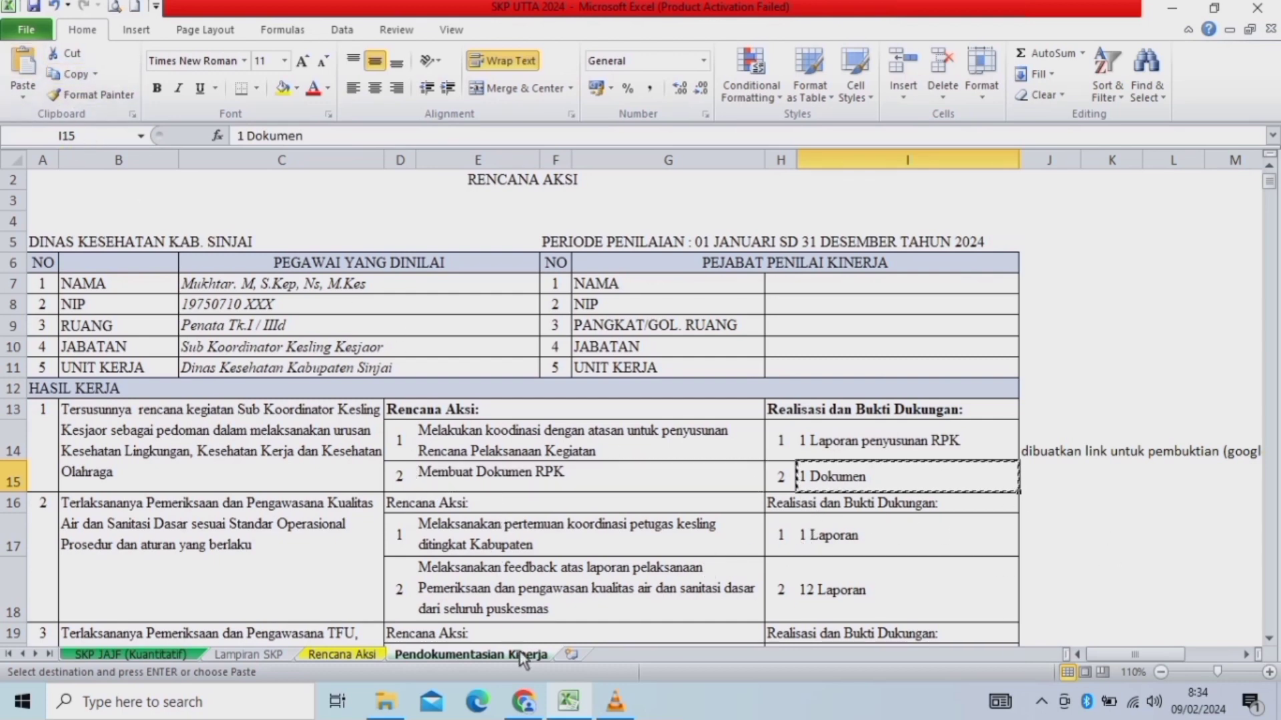
left_click(524, 706)
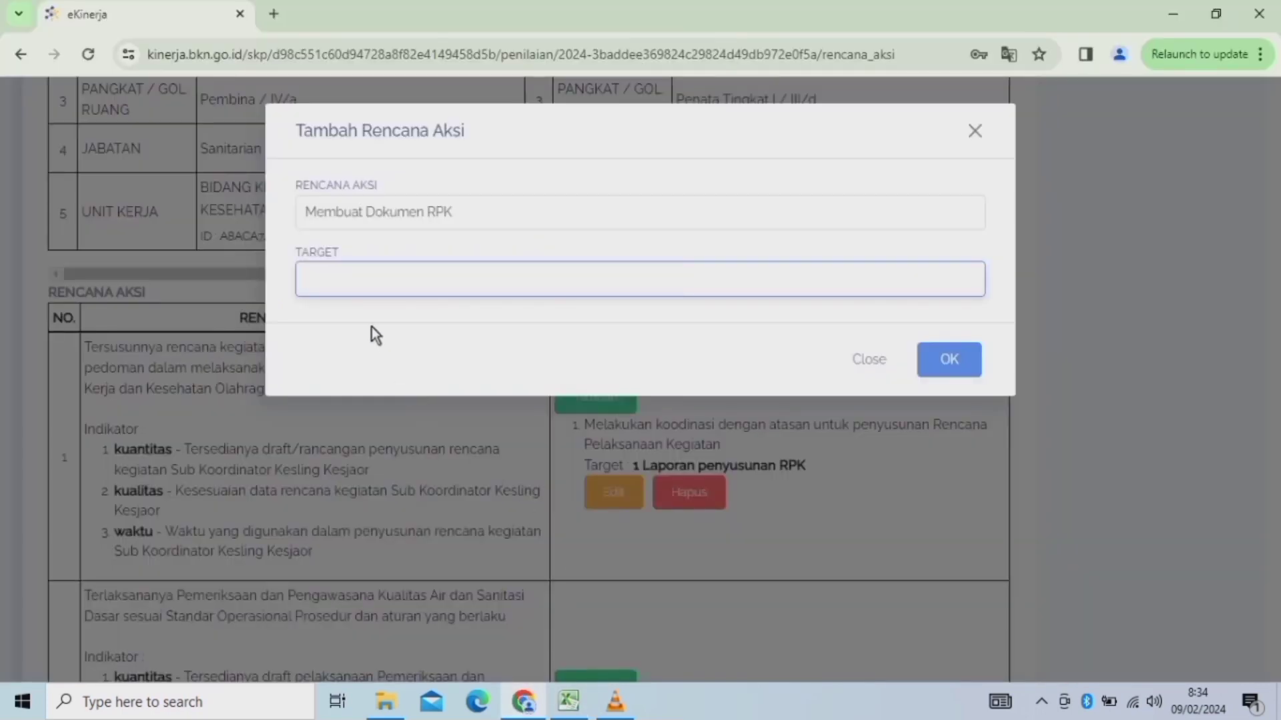
left_click(363, 286)
key("ctrl+v")
left_click(942, 365)
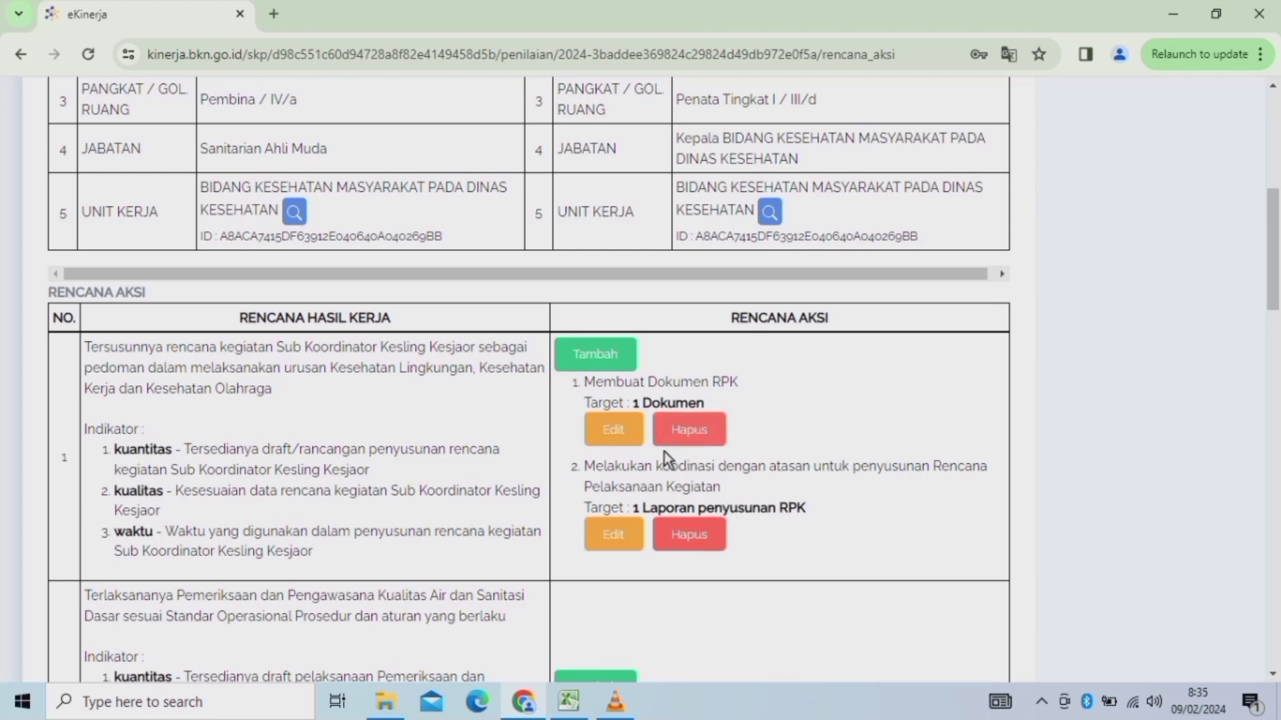
Start an action plan for work result 2 and paste the kesling coordination meeting text from Excel.
left_click_drag(1273, 270, 1276, 326)
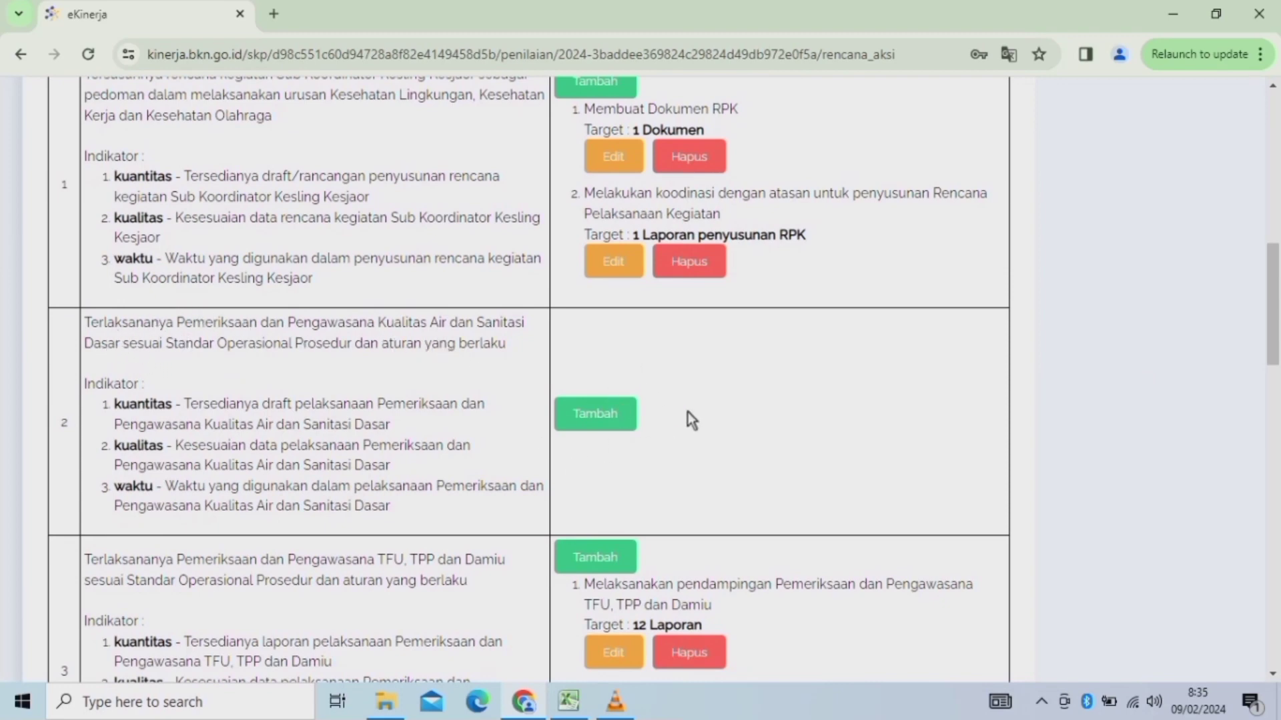
left_click(603, 422)
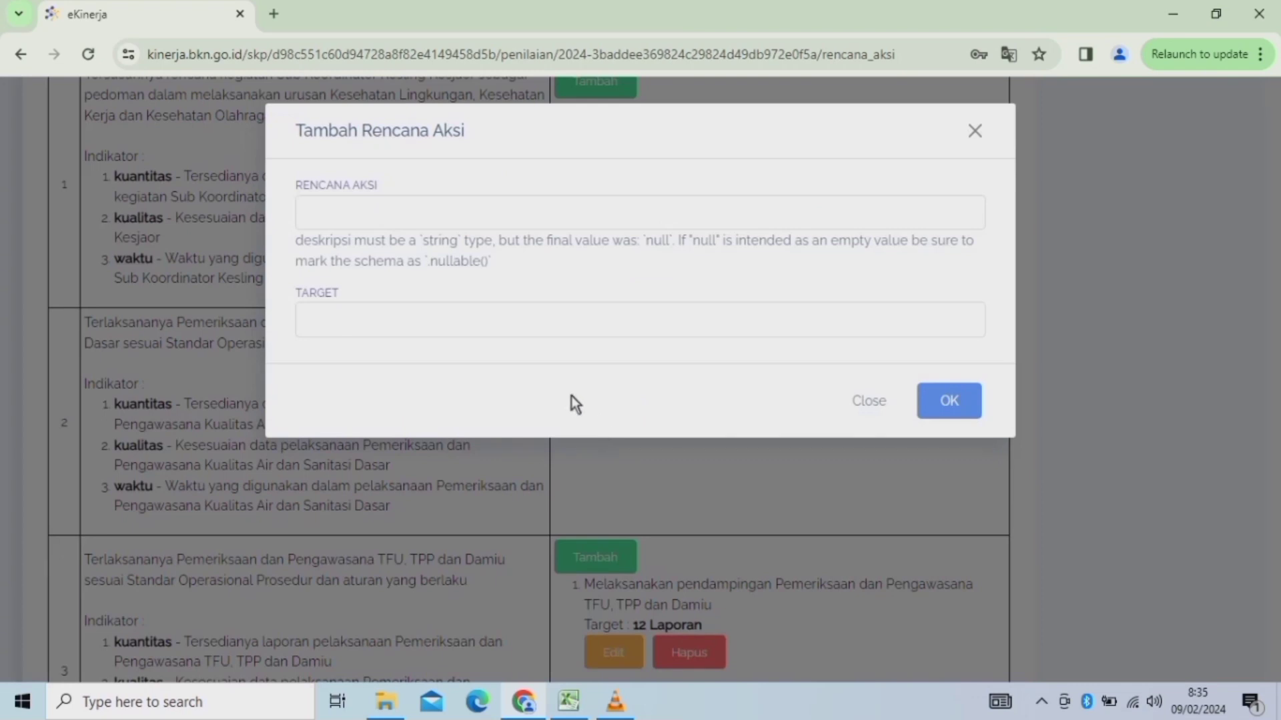
left_click(361, 219)
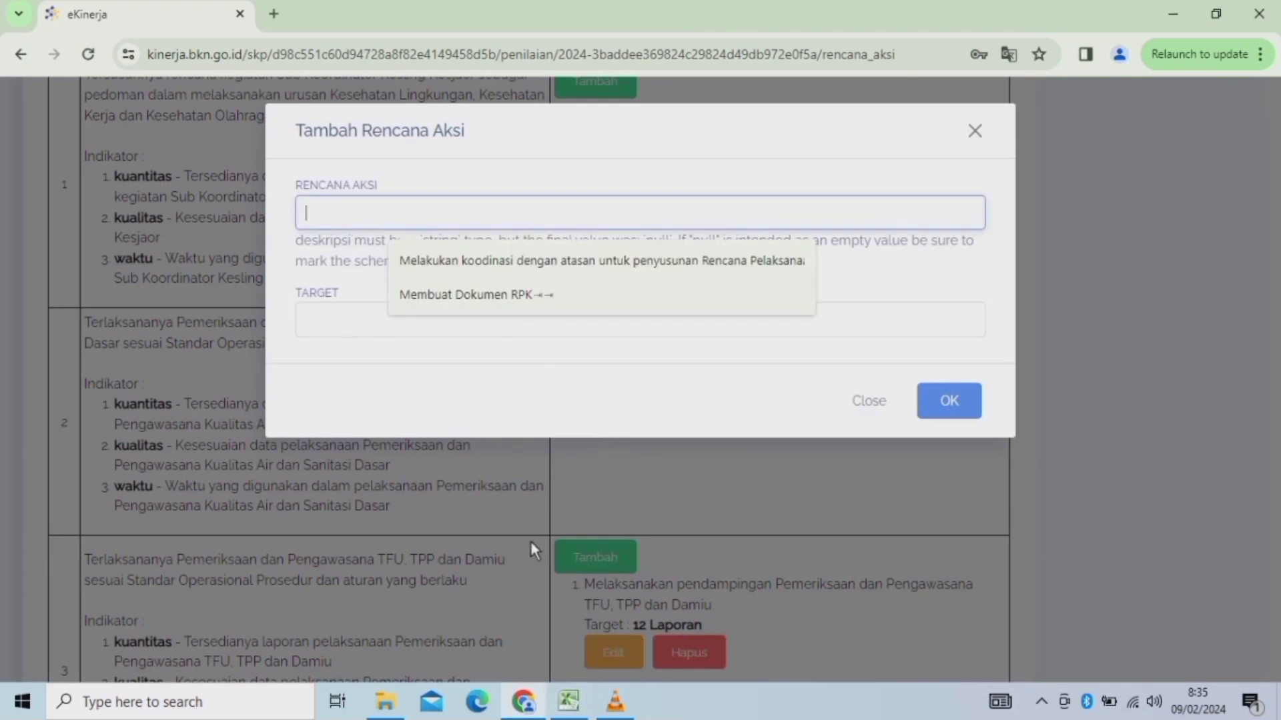
left_click(568, 703)
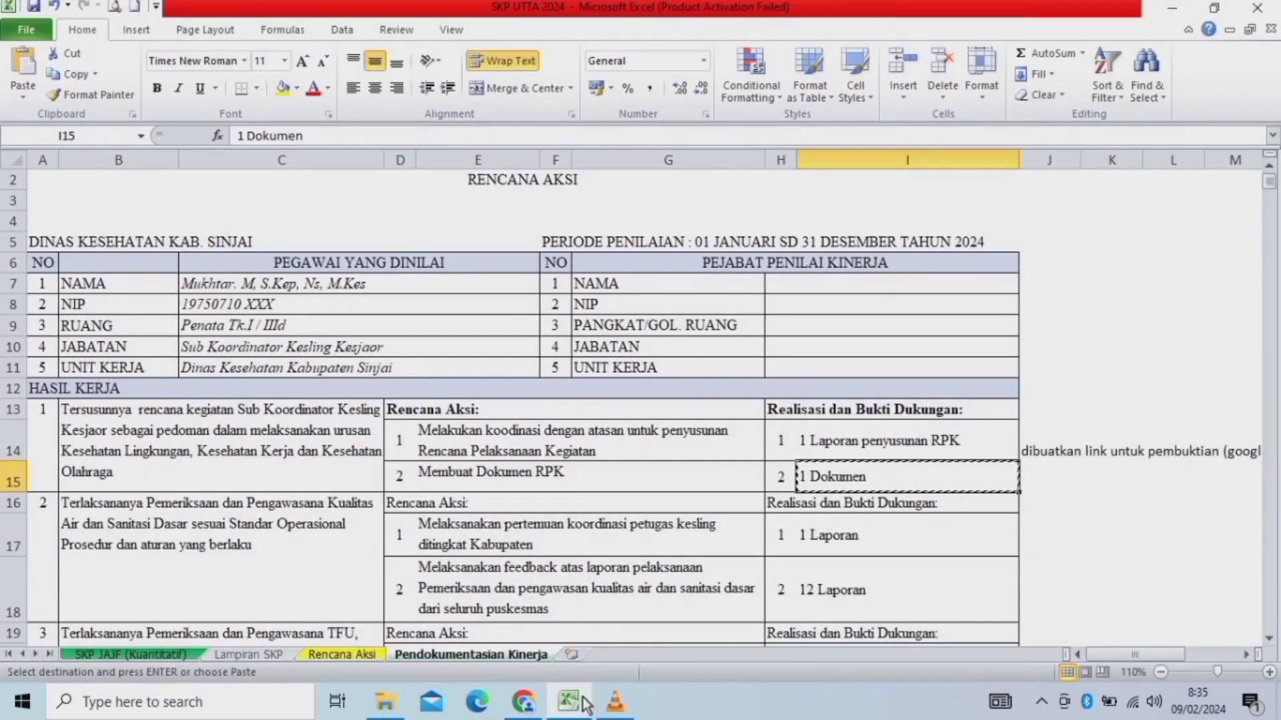
left_click(1268, 639)
left_click(1269, 638)
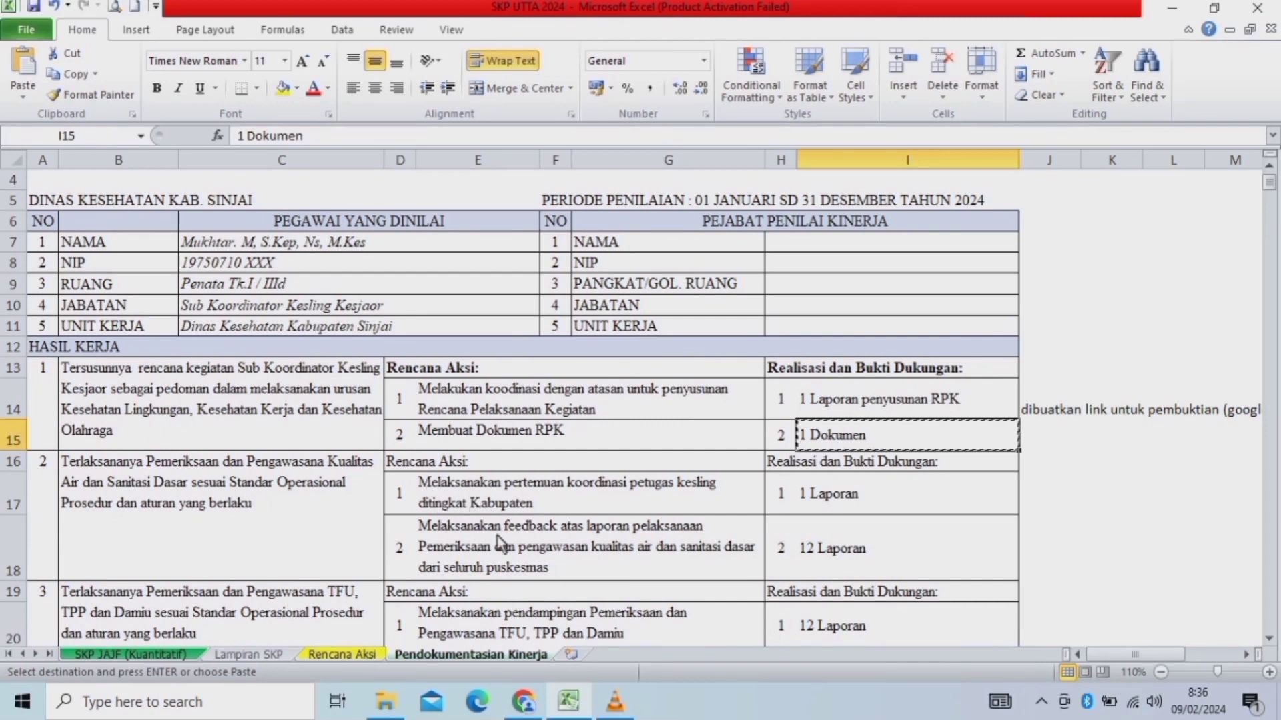
left_click(473, 496)
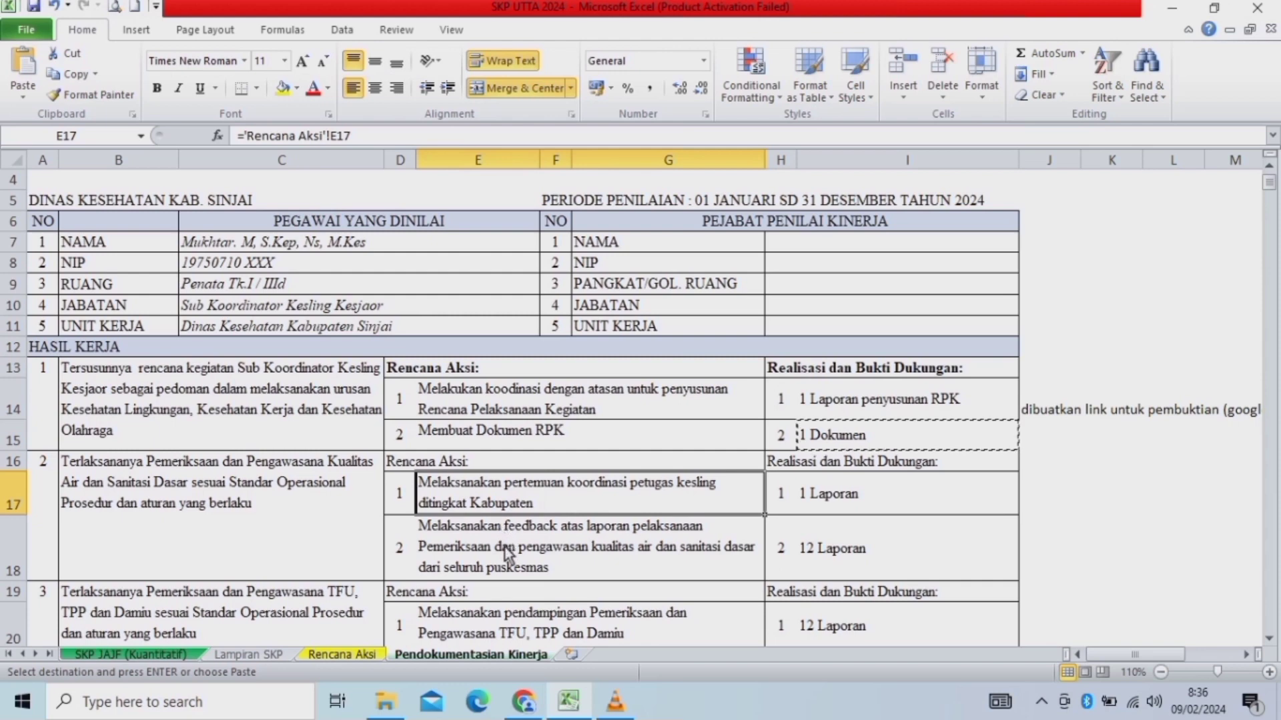
left_click(72, 74)
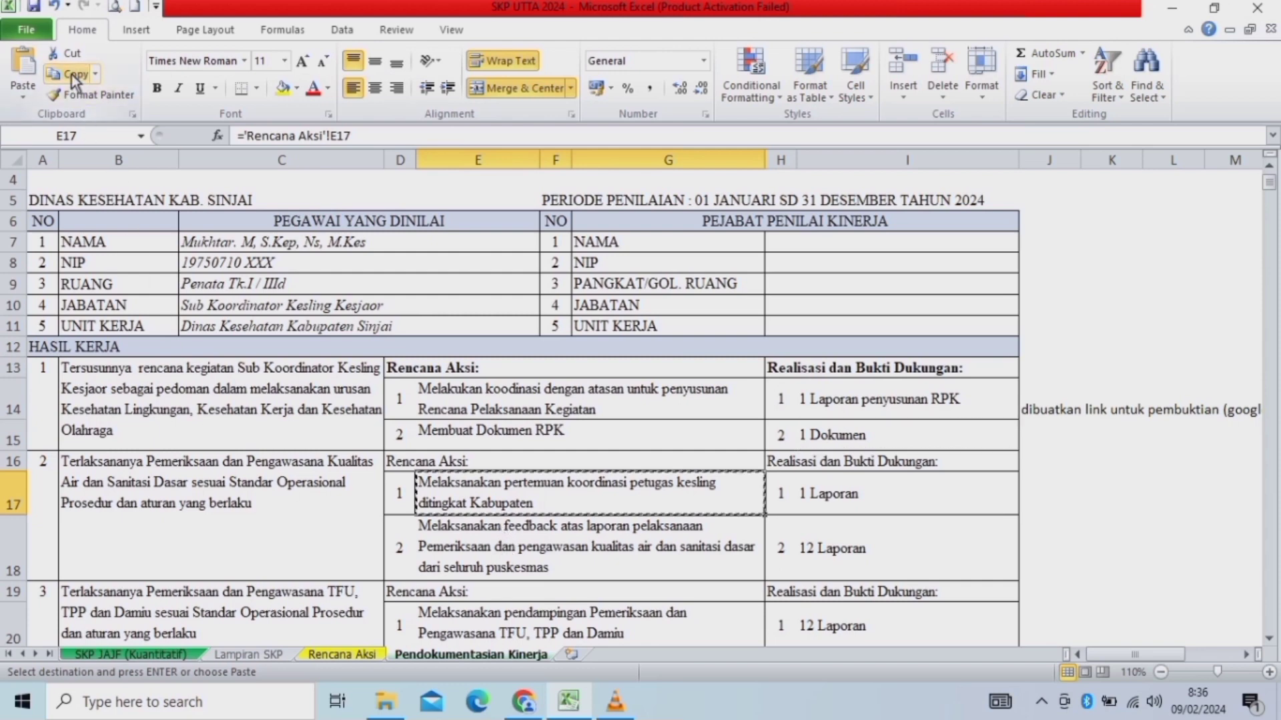
left_click(524, 701)
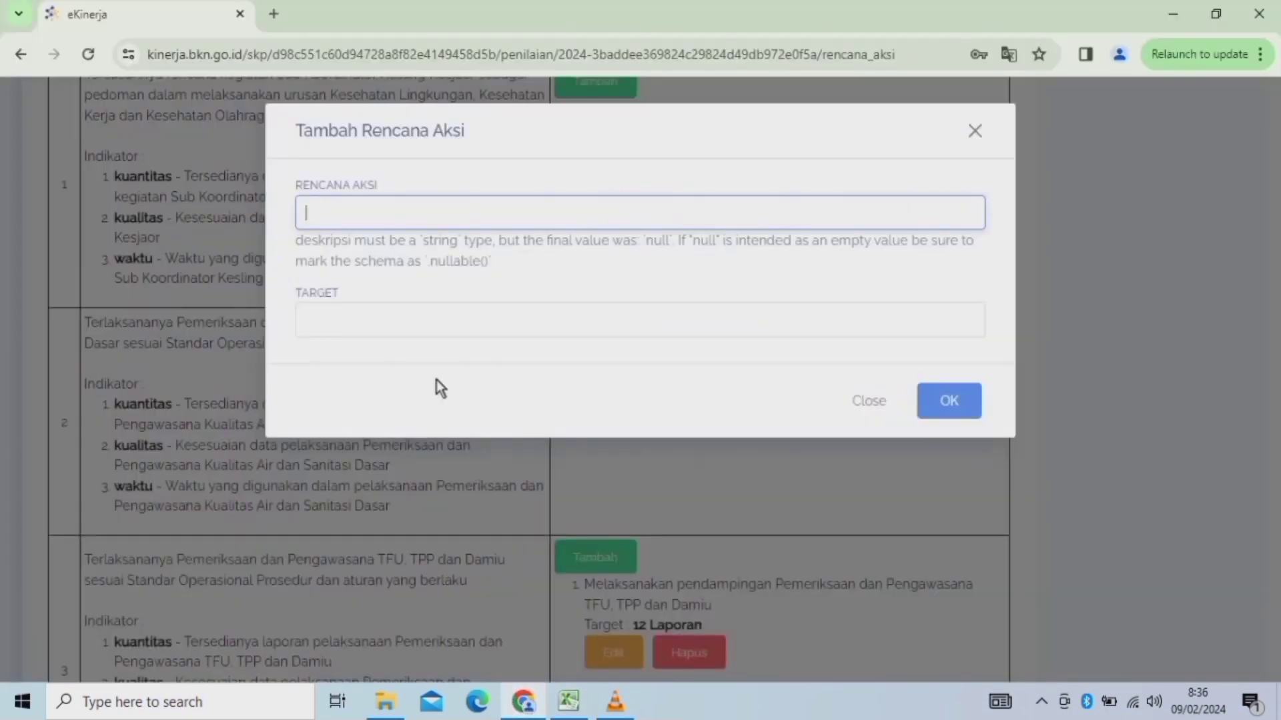
left_click(370, 207)
key("ctrl+v")
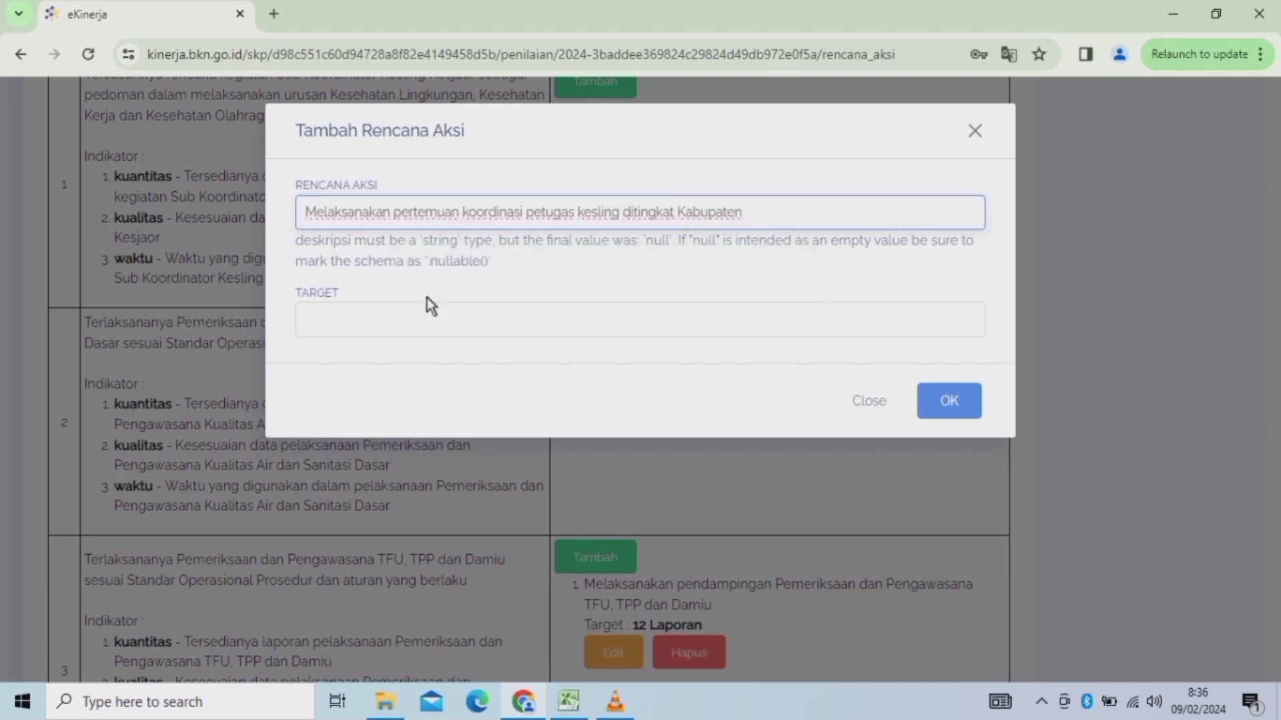
left_click(389, 316)
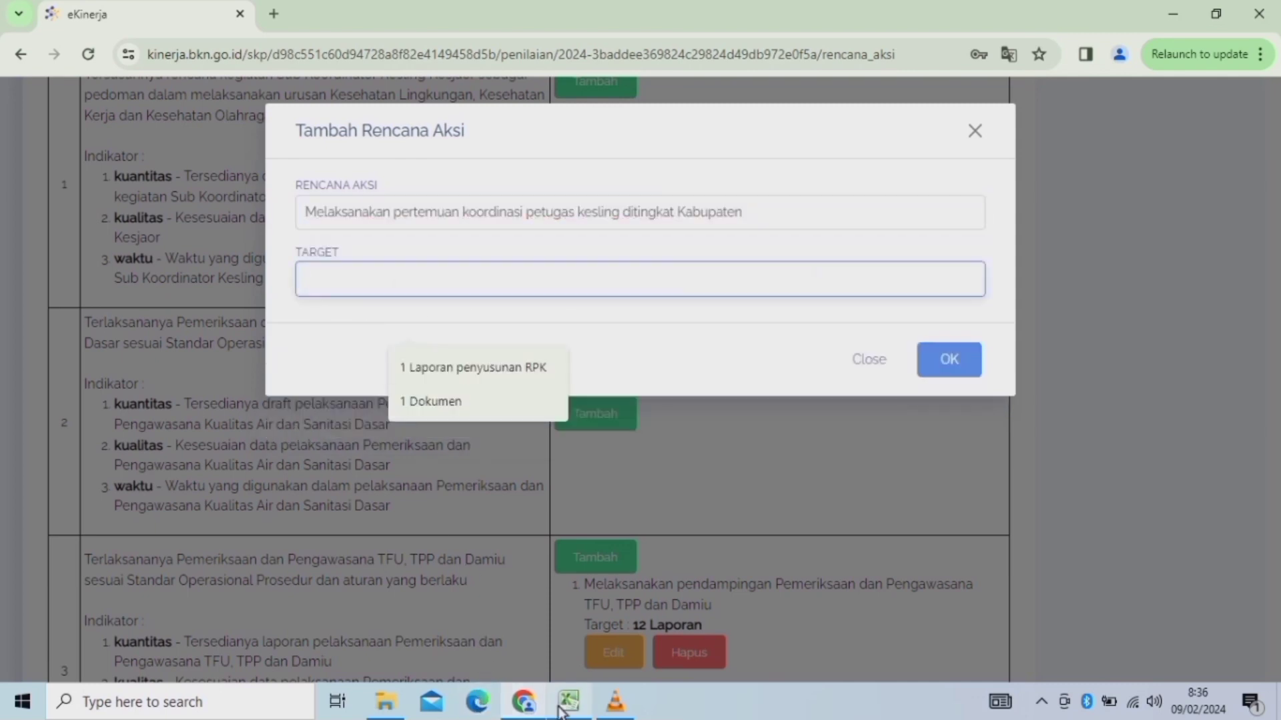
Enter 1 Laporan as the target and save the action plan.
left_click(568, 702)
left_click(812, 499)
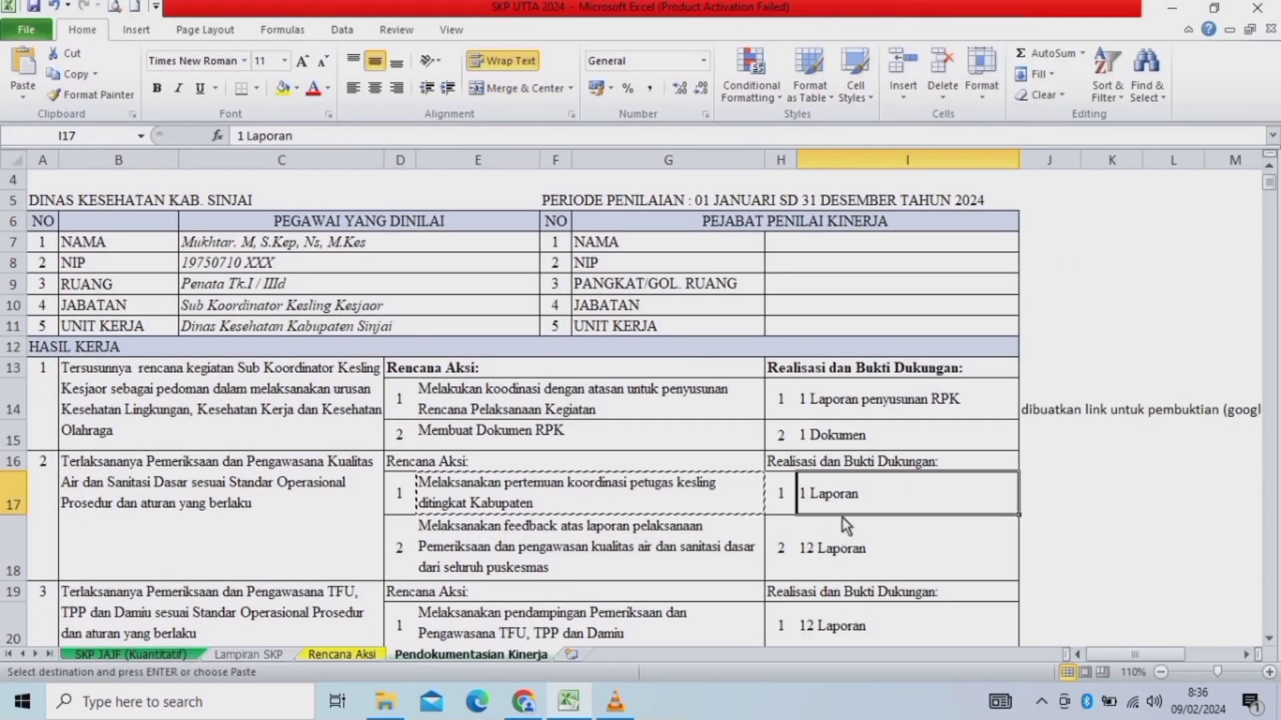
key("ctrl+c")
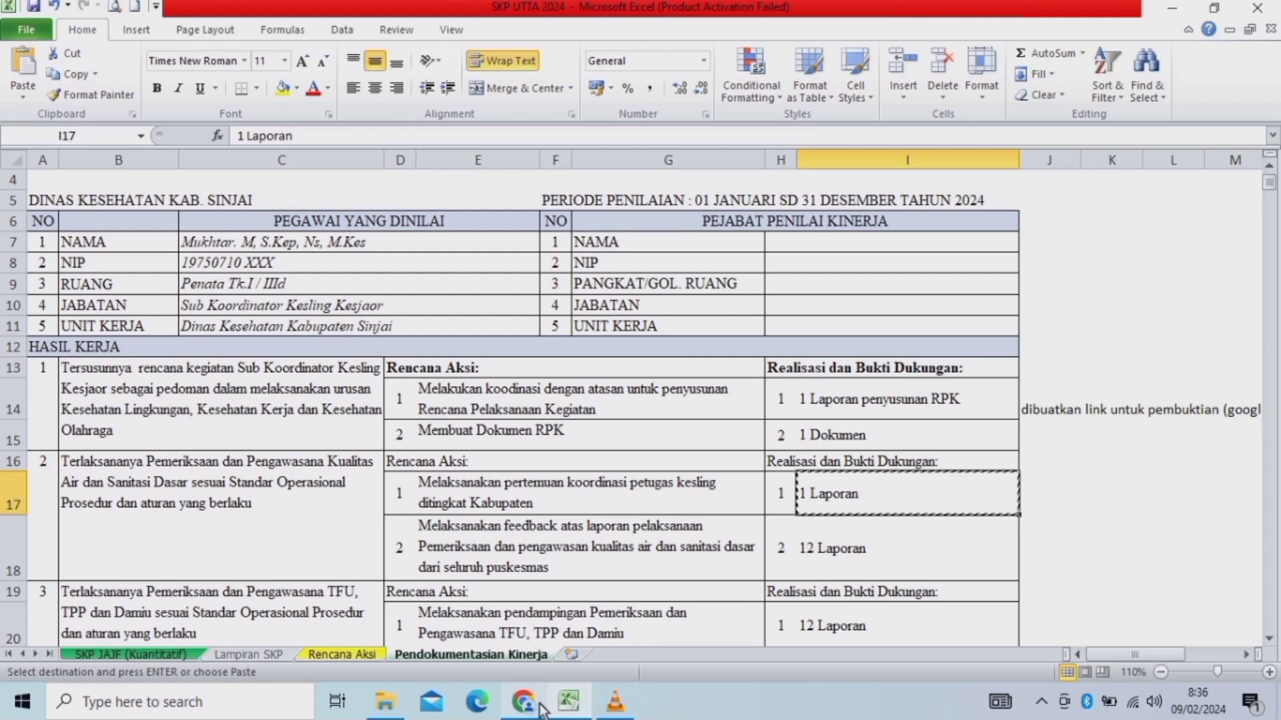
left_click(539, 707)
type("1 Laporan")
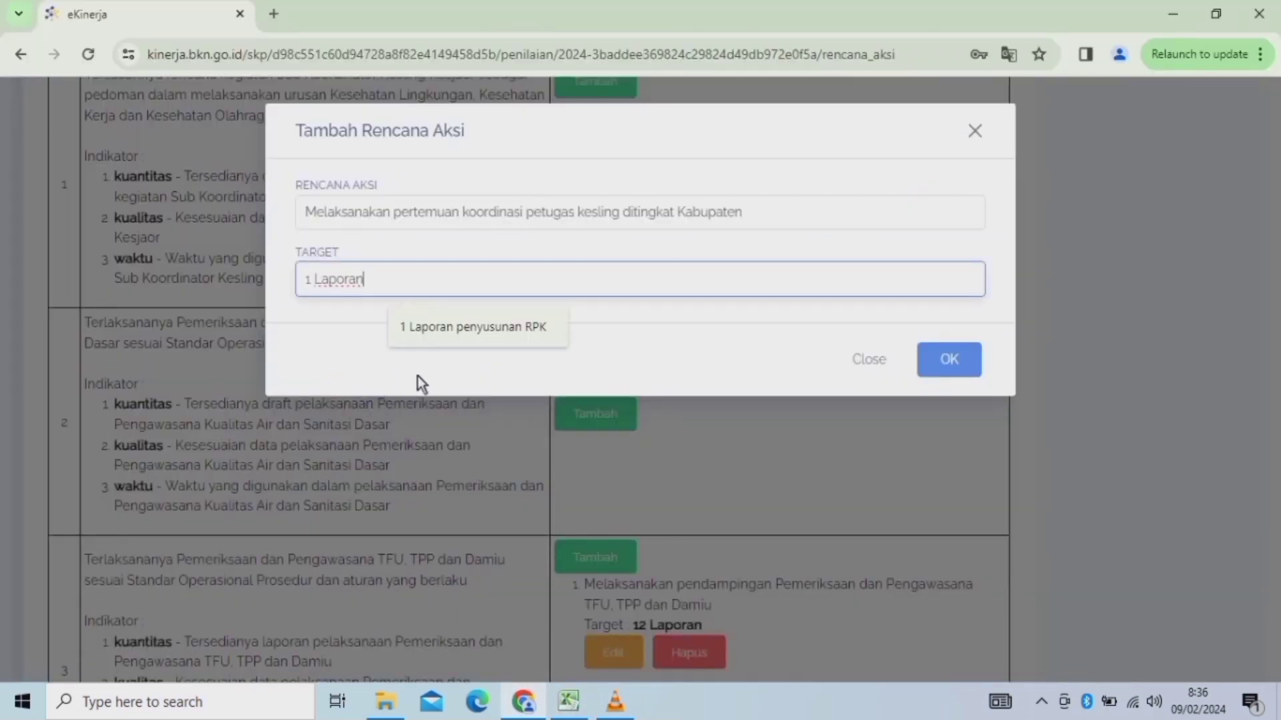
left_click(956, 364)
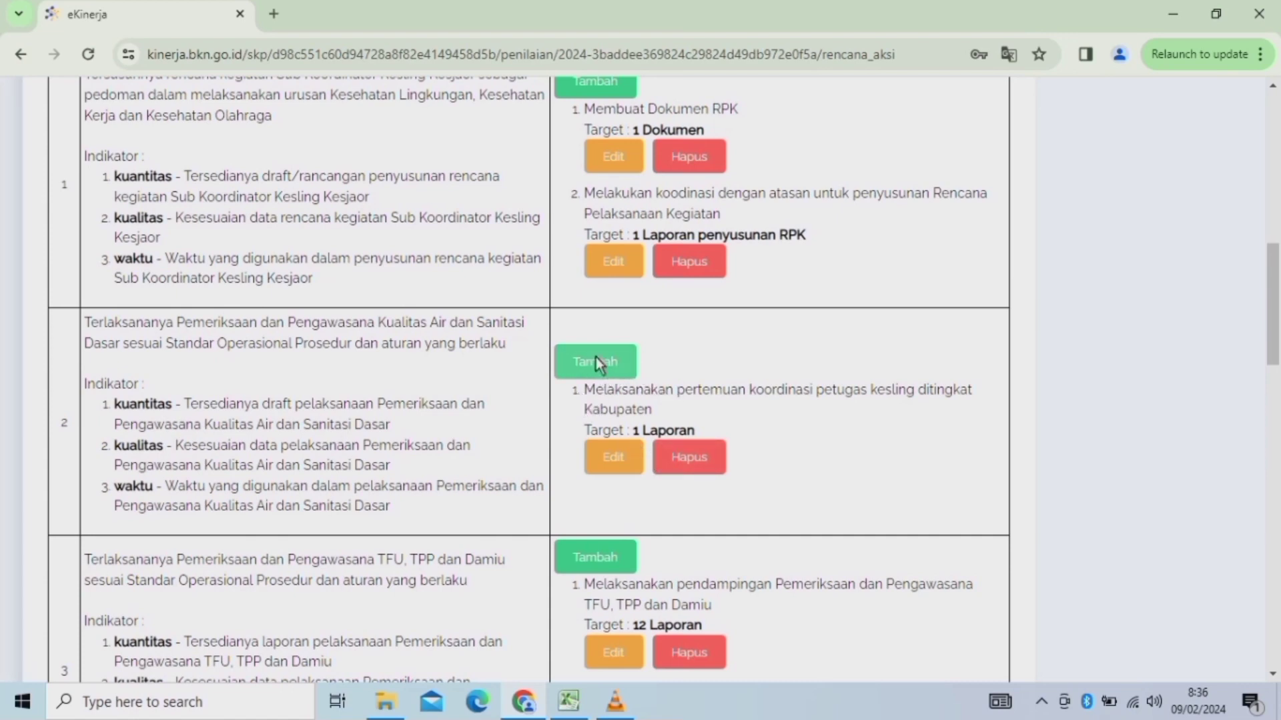
Start another result 2 action plan and paste the puskesmas inspection-report feedback text.
left_click(590, 364)
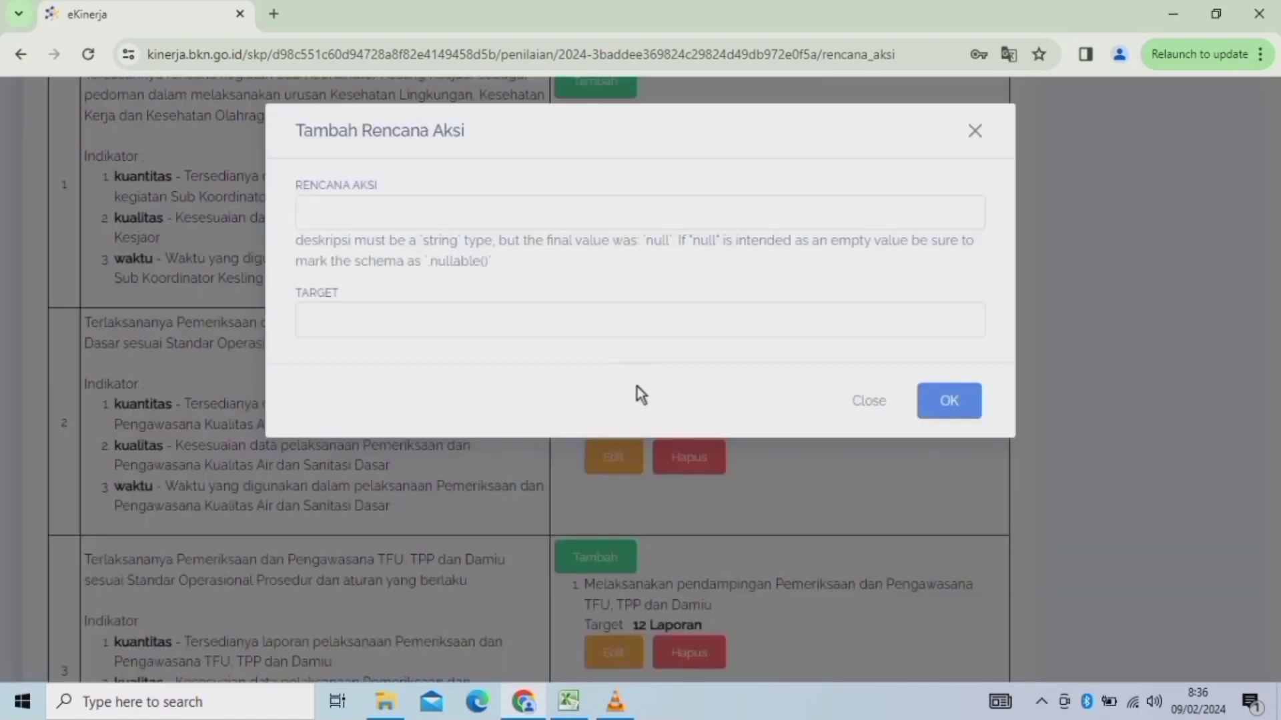
left_click(571, 702)
left_click(490, 564)
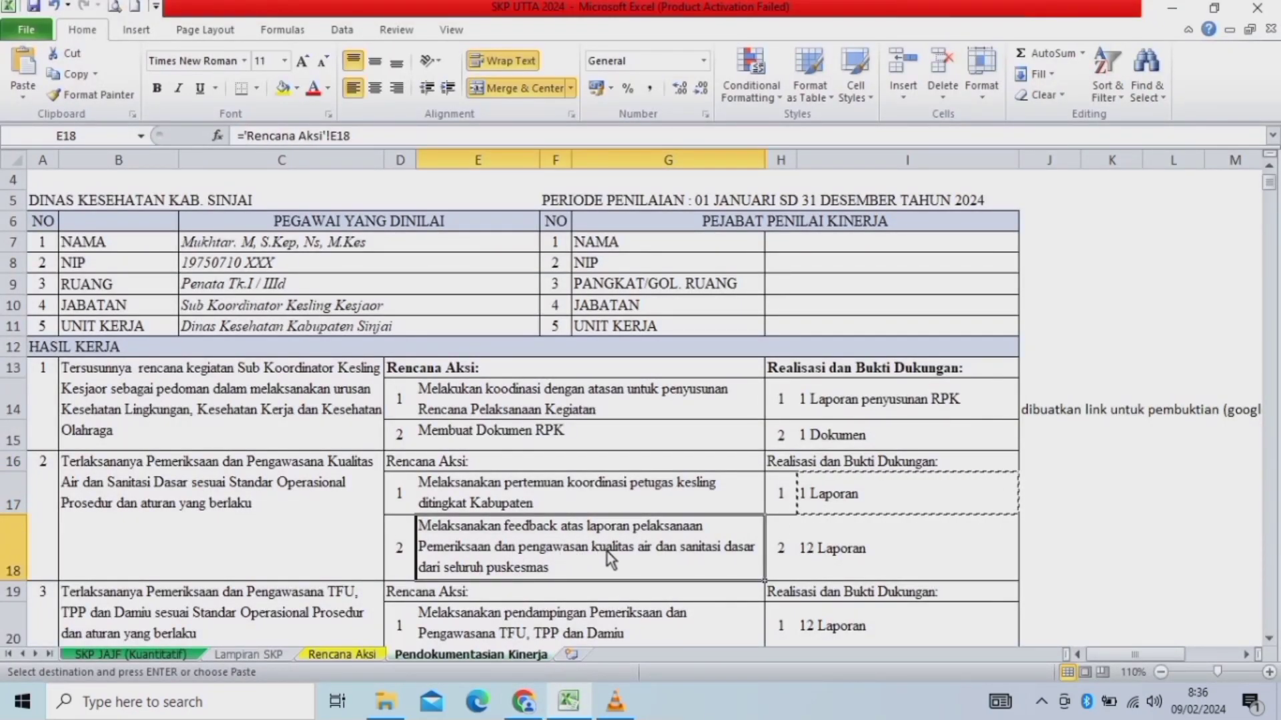
key("ctrl+c")
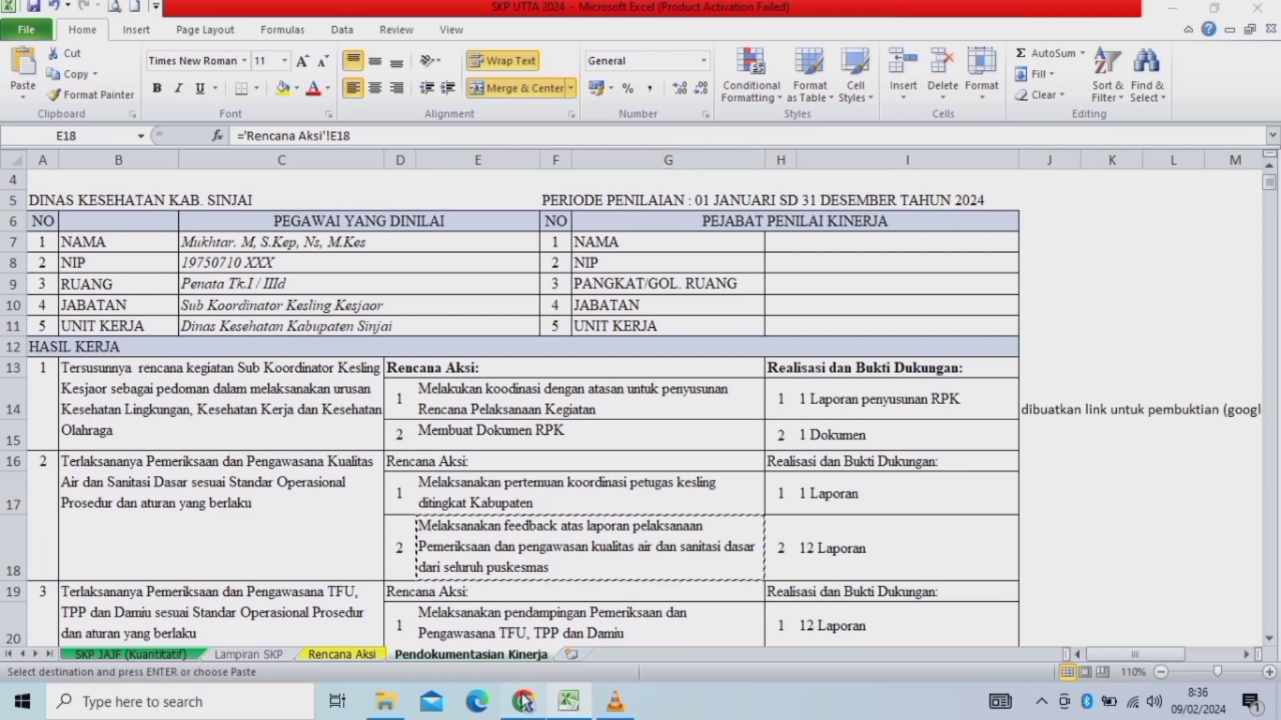
left_click(524, 702)
left_click(344, 218)
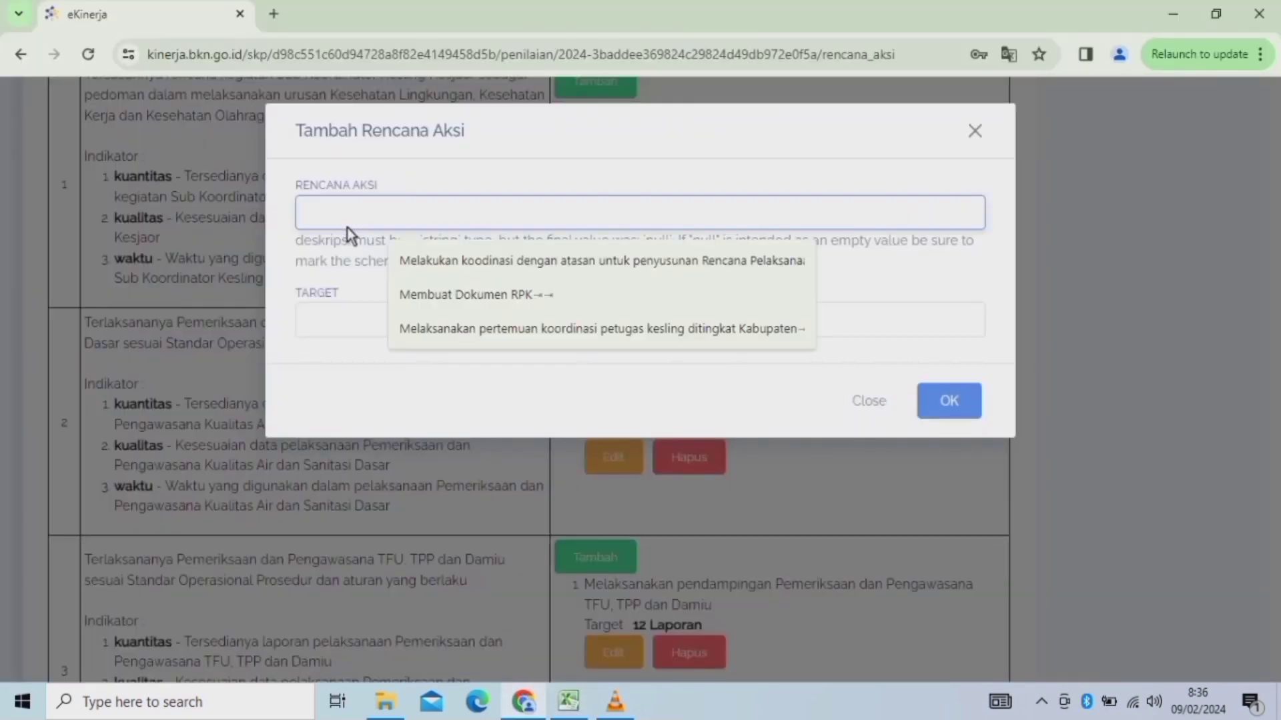
key("ctrl+v")
left_click(537, 333)
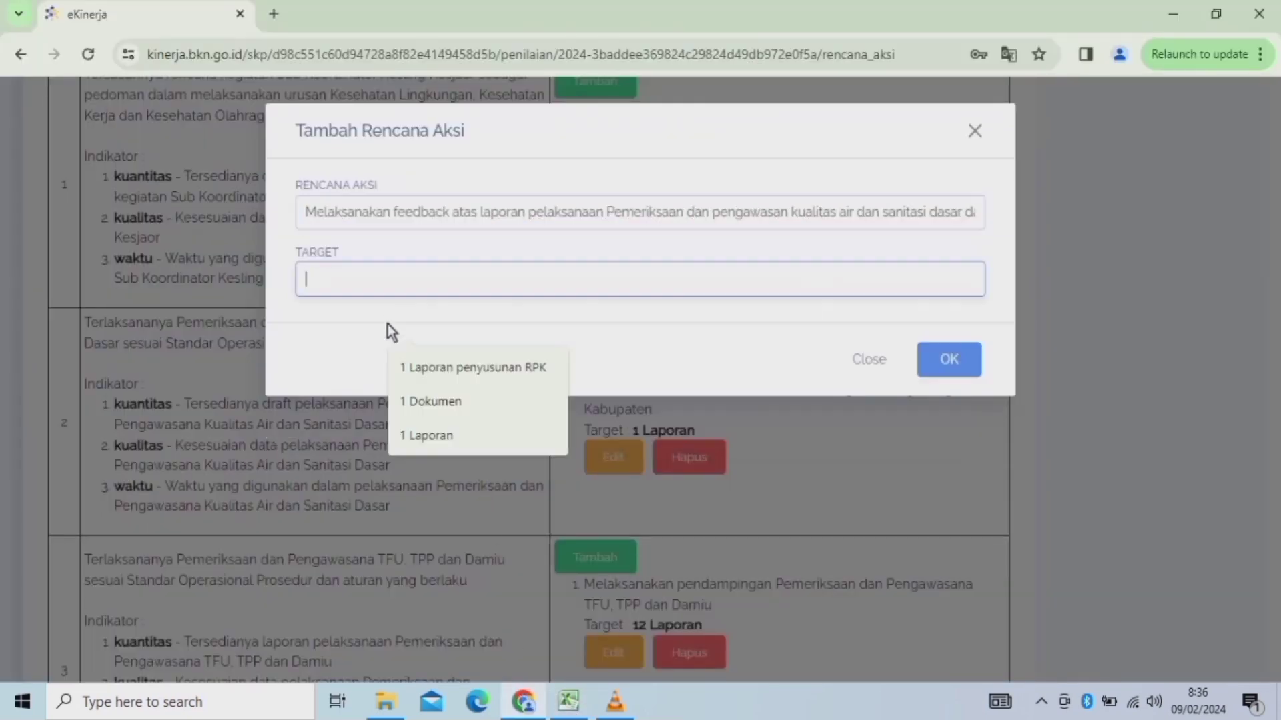
Copy 12 Laporan from Excel into Target and save the feedback action plan.
left_click(569, 700)
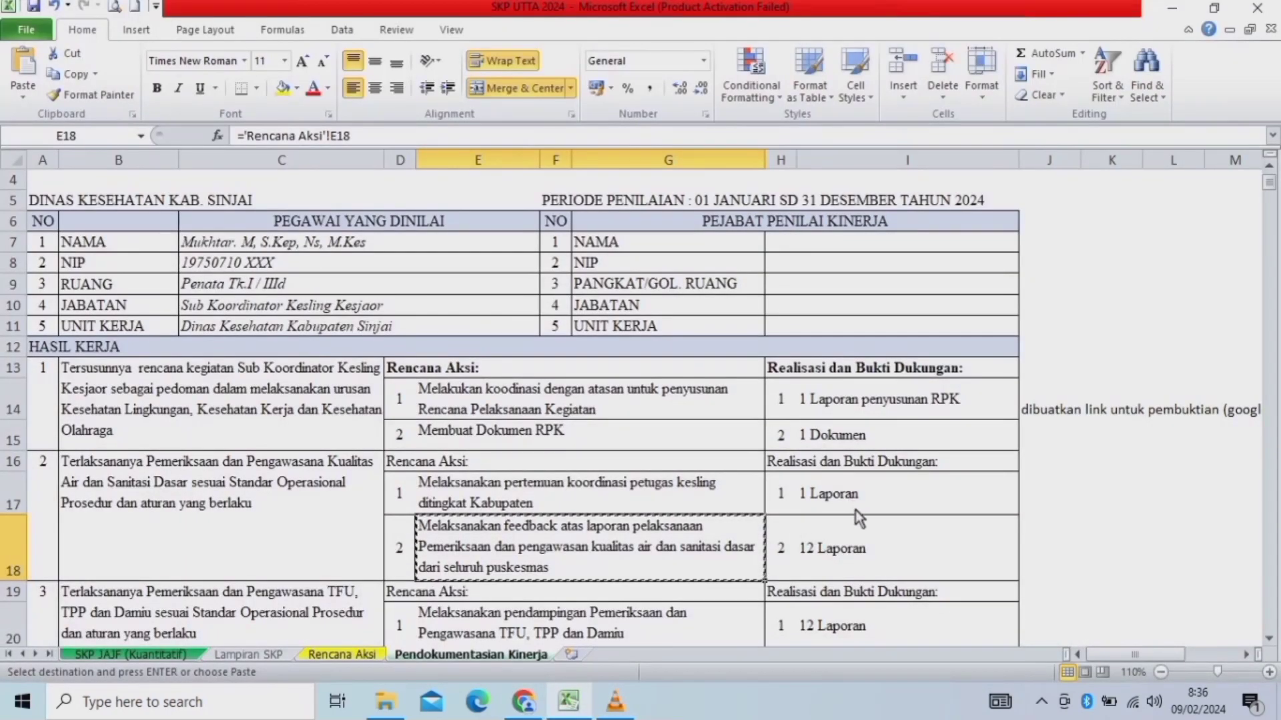
left_click(834, 557)
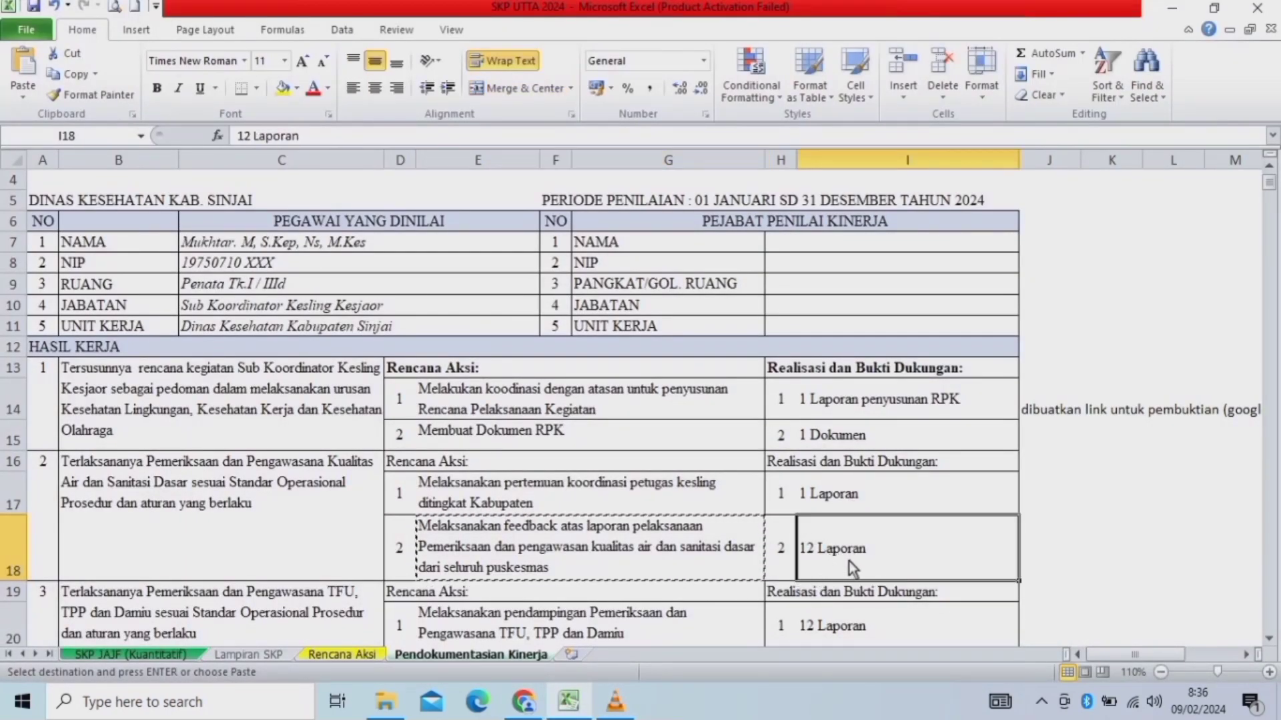
key("ctrl+c")
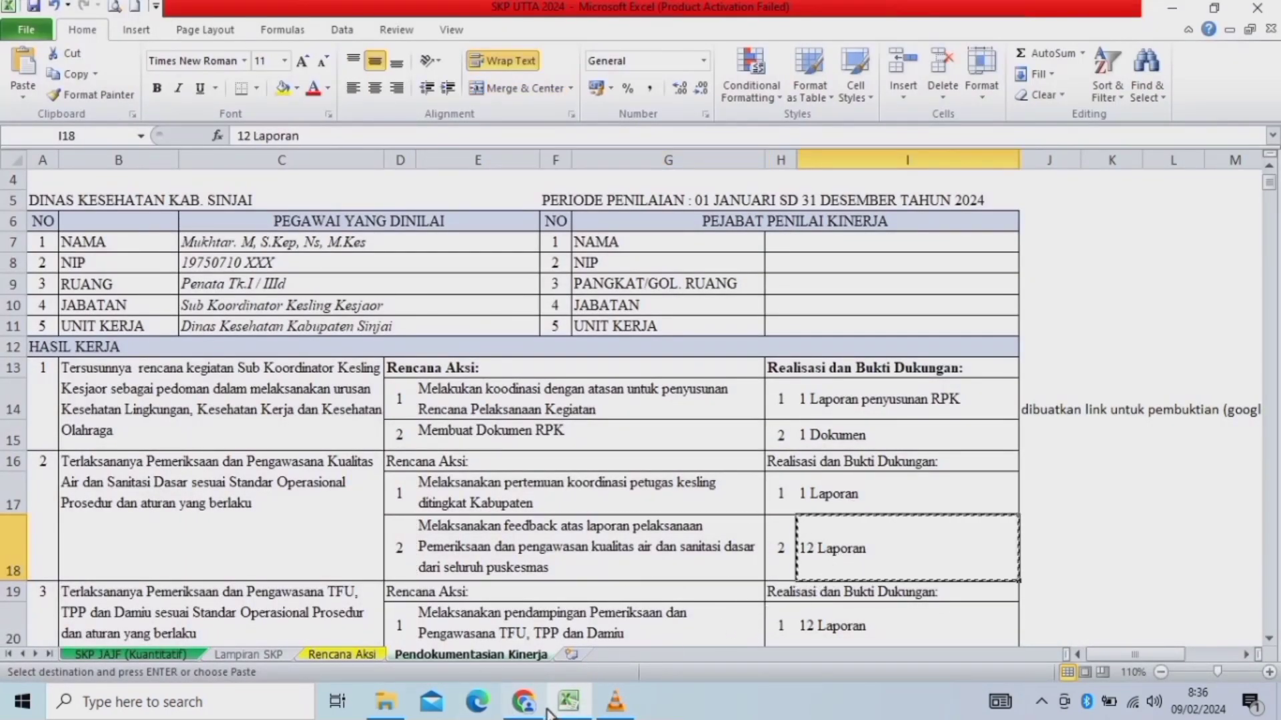
left_click(524, 700)
left_click(337, 283)
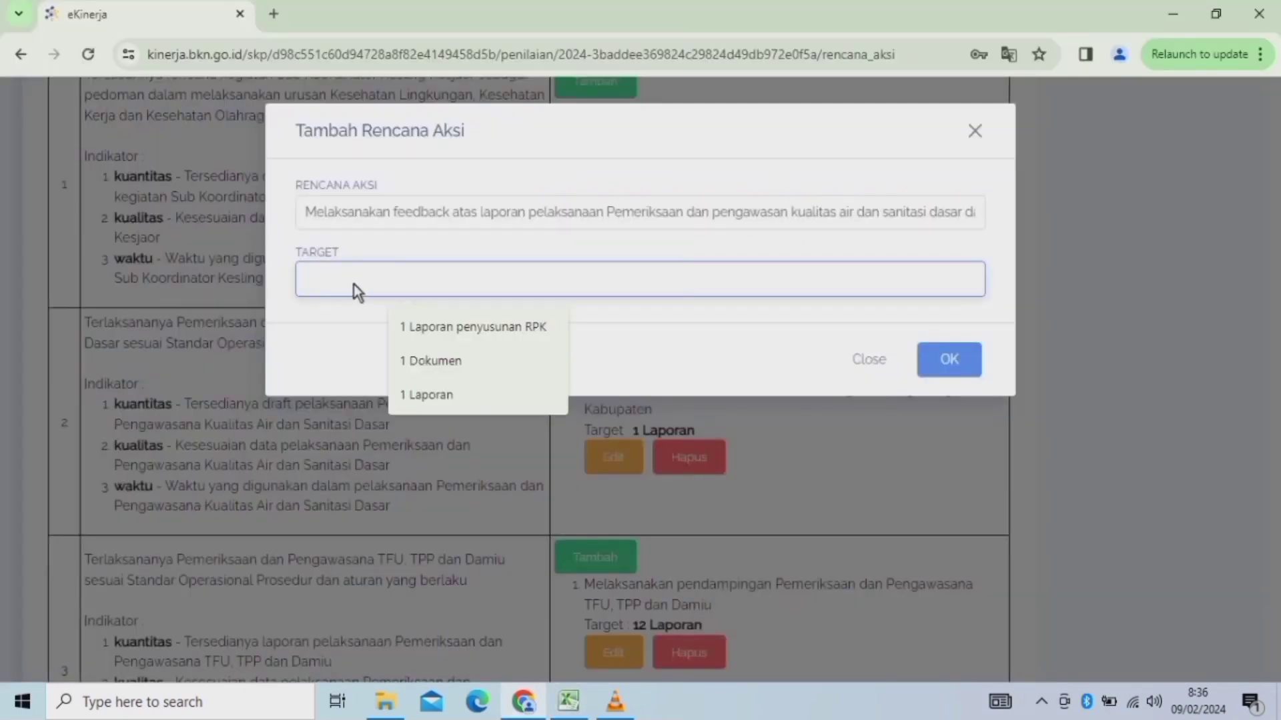
key("ctrl+v")
left_click(941, 360)
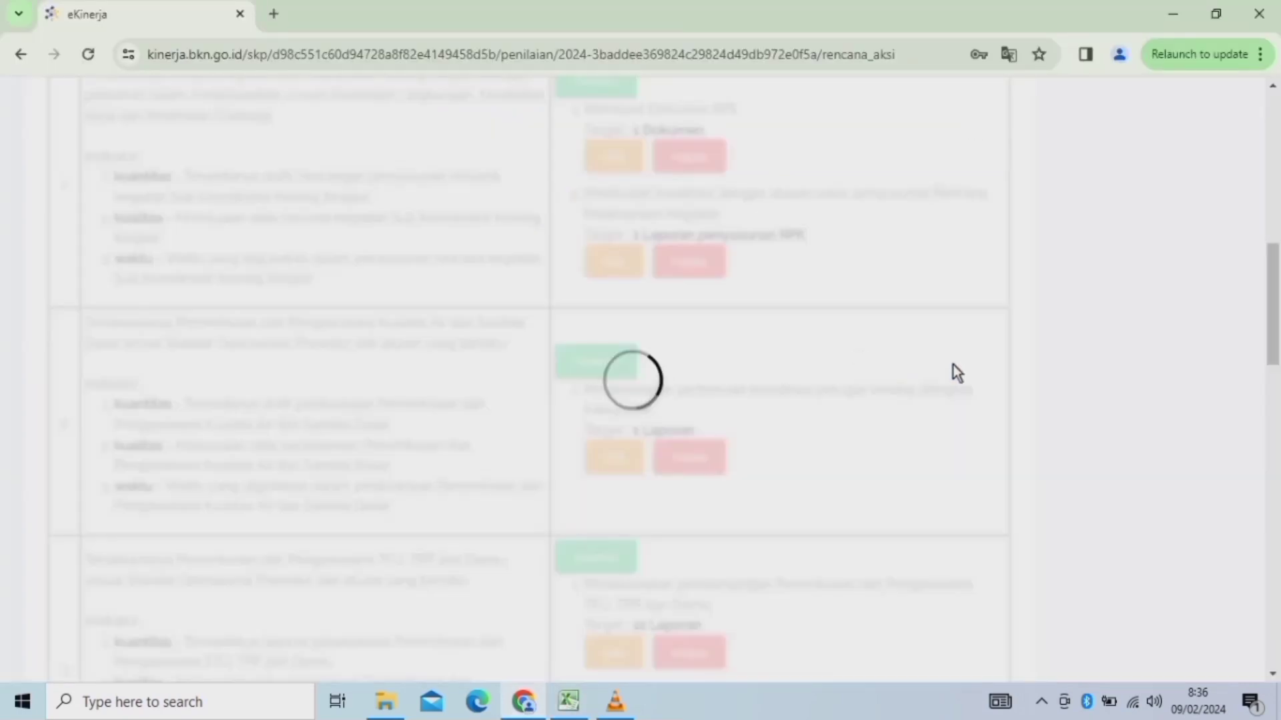
Scroll through the Rencana Aksi table to review the new entries.
scroll(1276, 300, "up", 3)
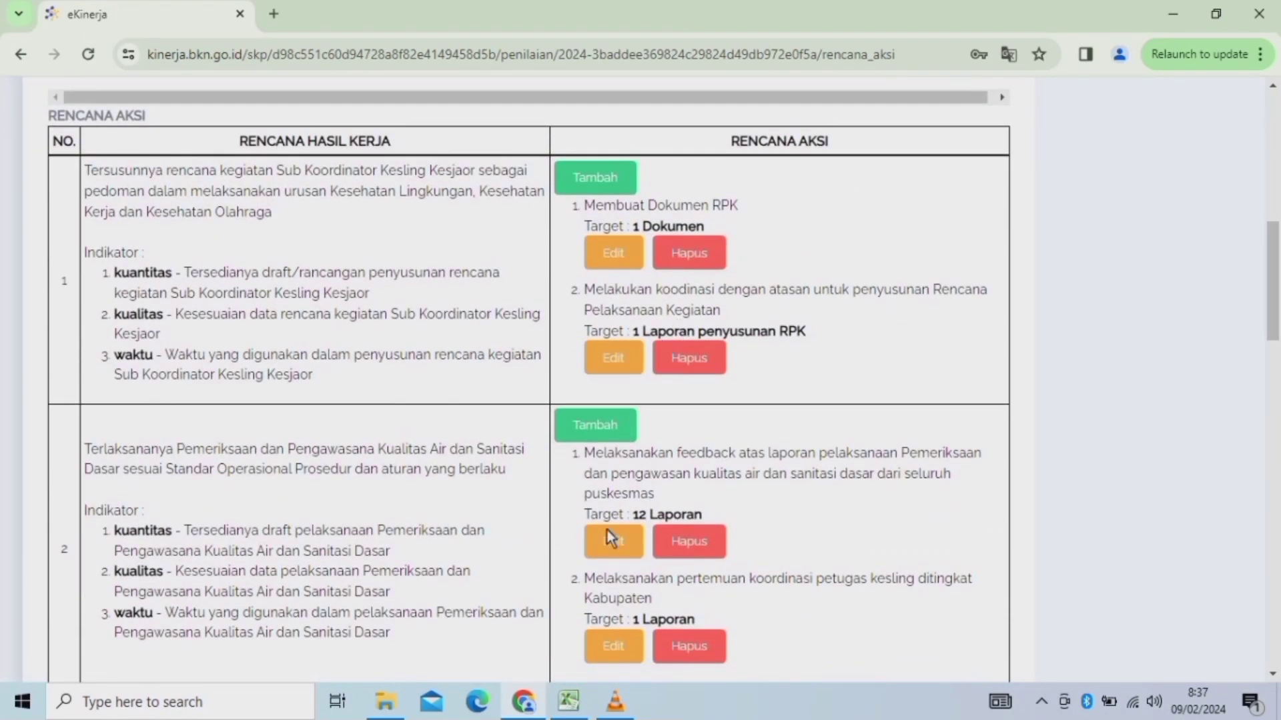
scroll(1276, 332, "down", 2)
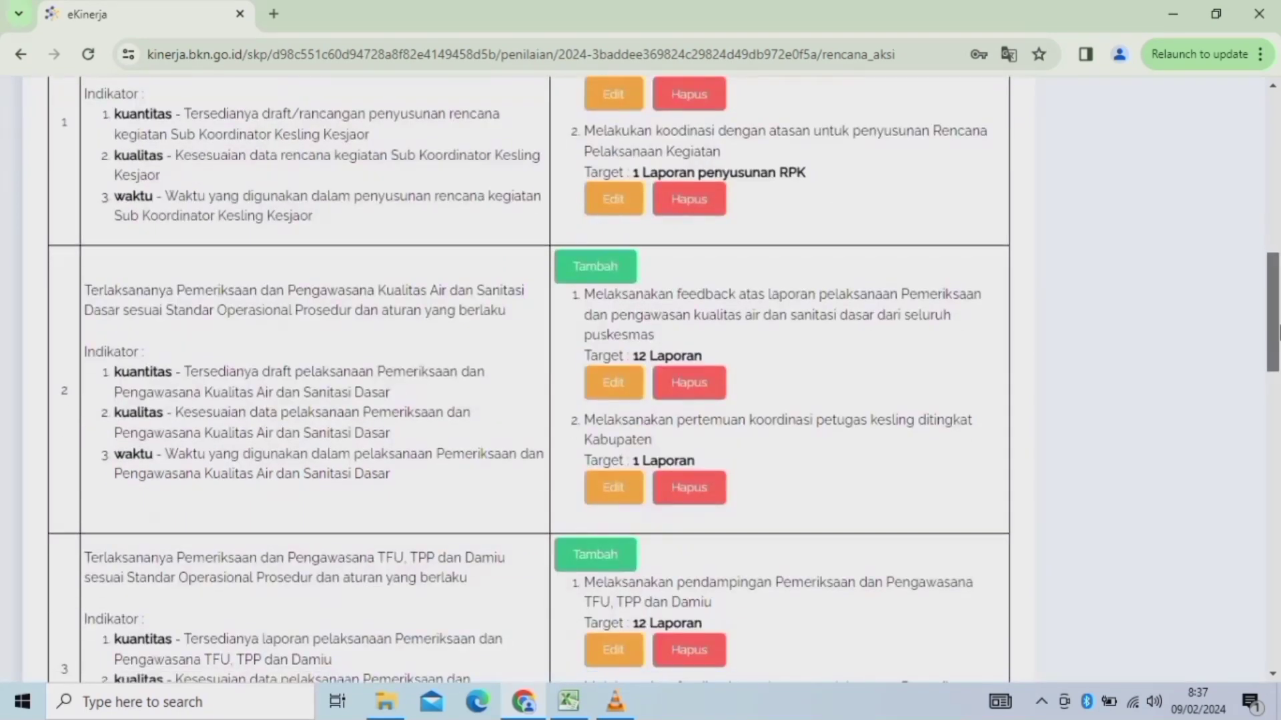
scroll(1277, 332, "down", 3)
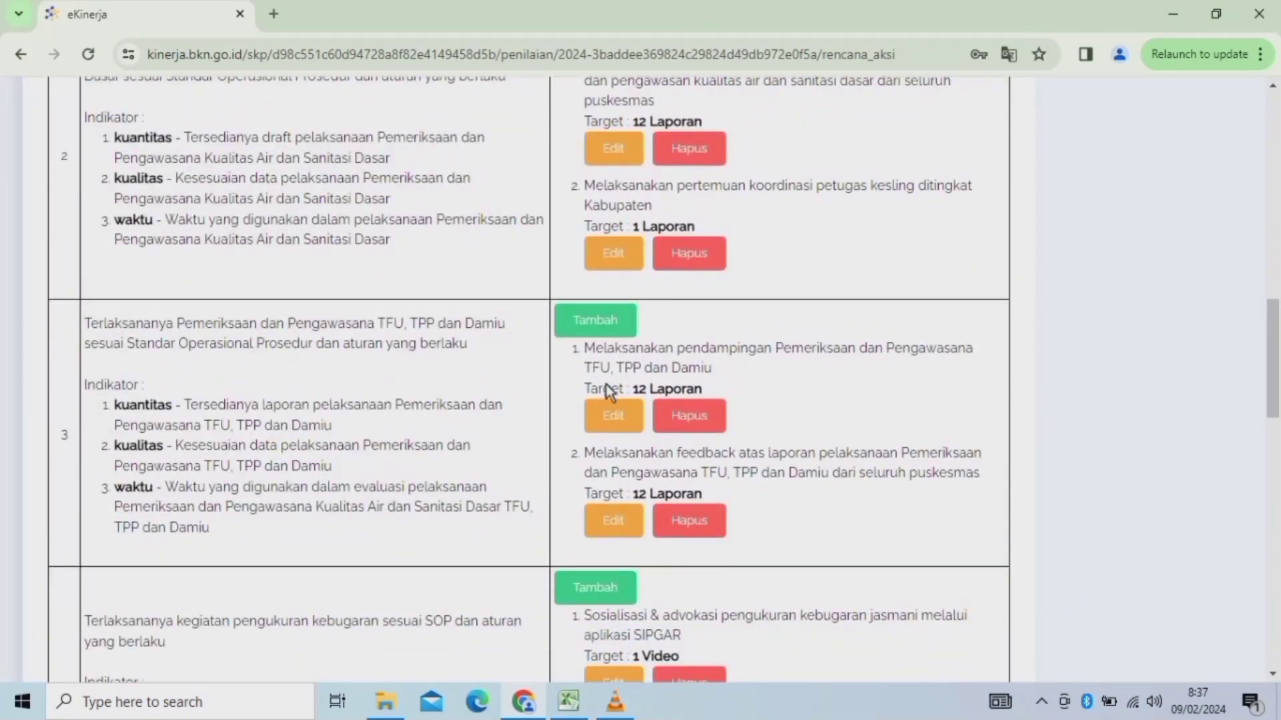
left_click_drag(1276, 374, 1277, 318)
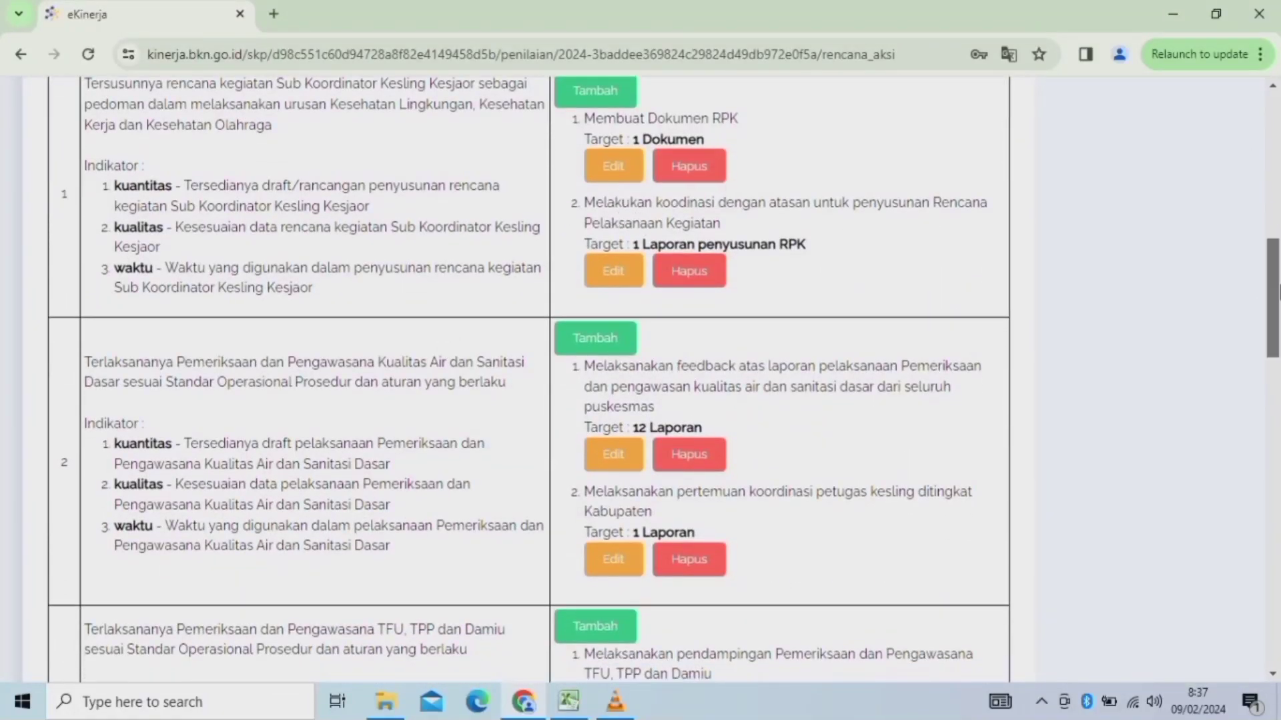
left_click_drag(1277, 291, 1278, 266)
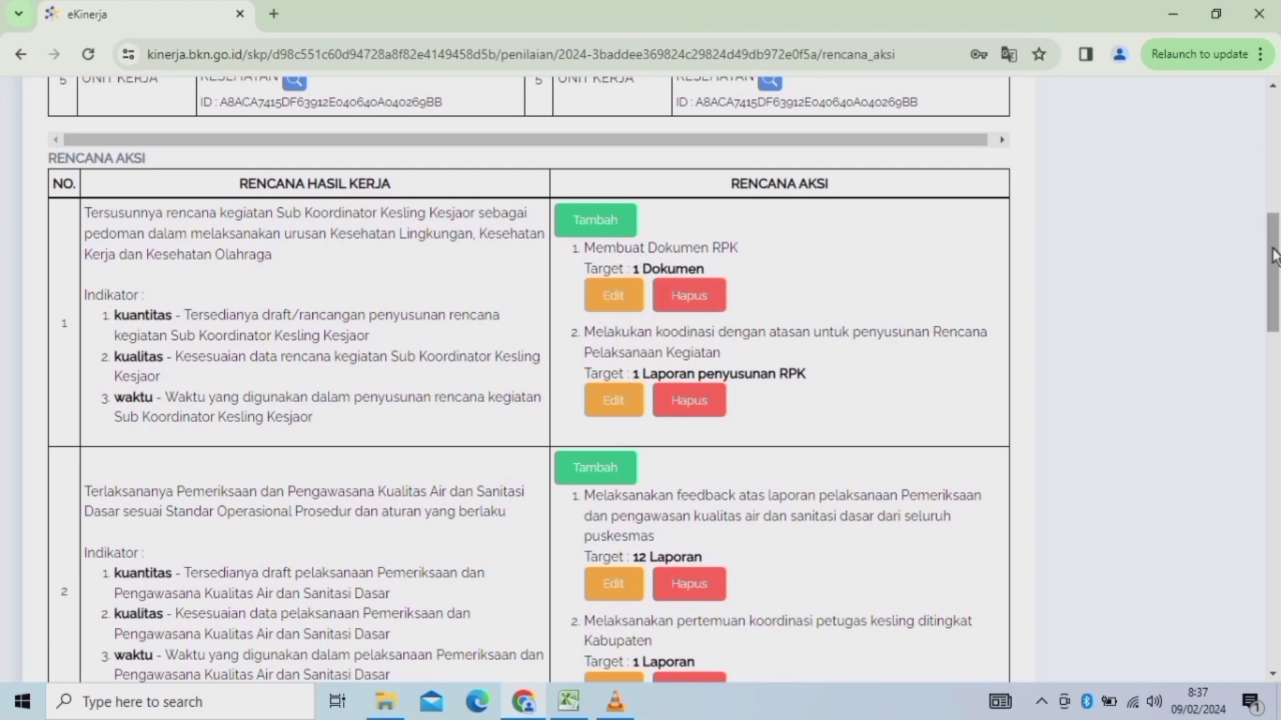
left_click_drag(1274, 260, 1277, 130)
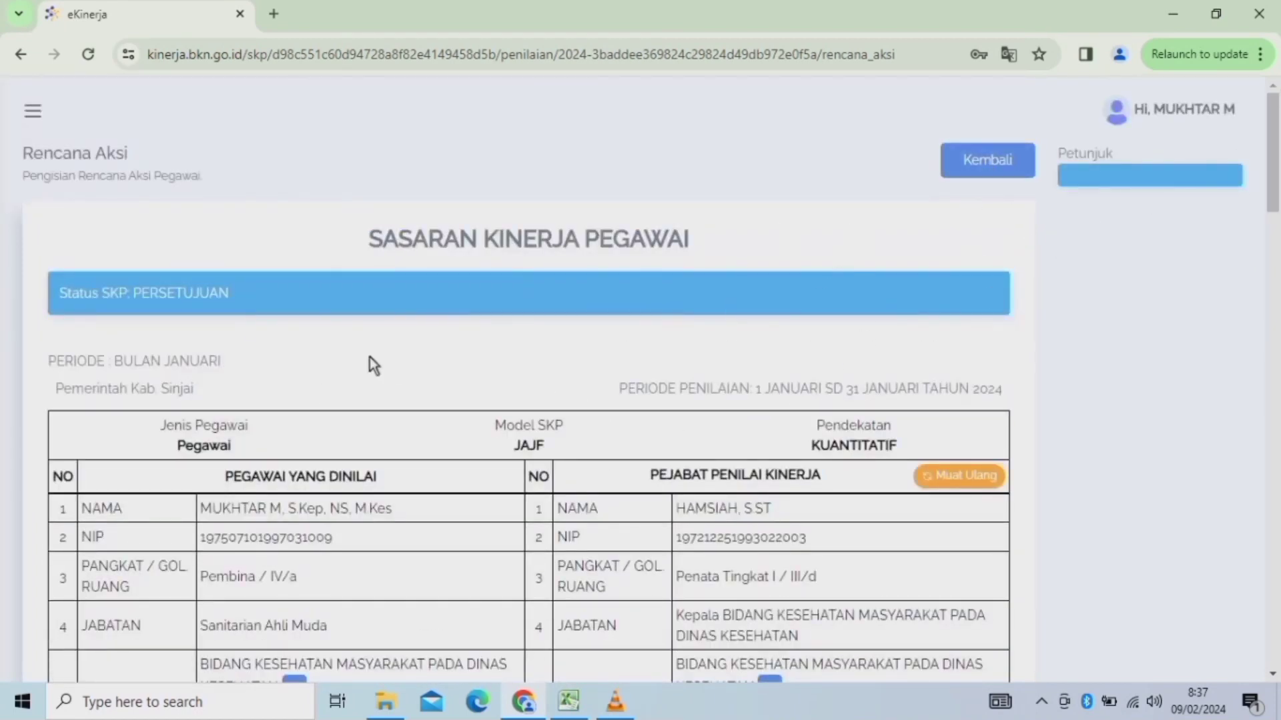
Go back to Penilaian SKP and open Pengisian Bukti Dukung for the Bulan Januari period.
left_click(995, 163)
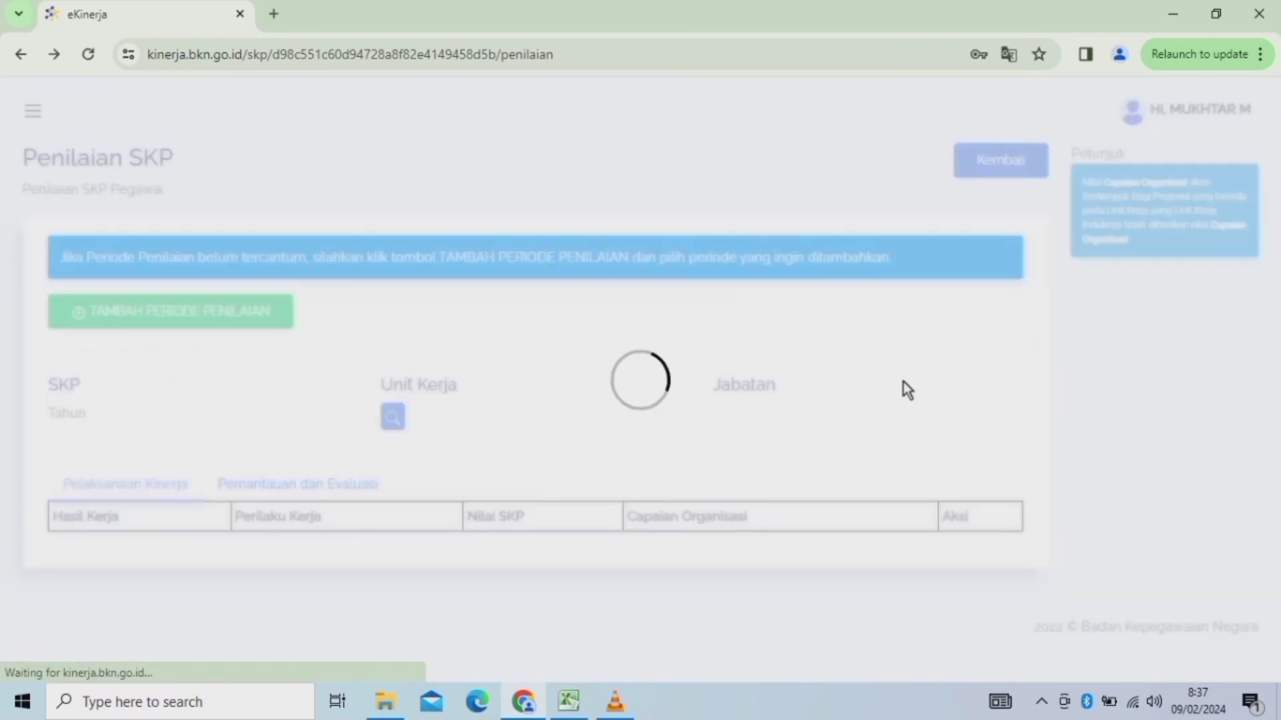
left_click_drag(1275, 187, 1269, 391)
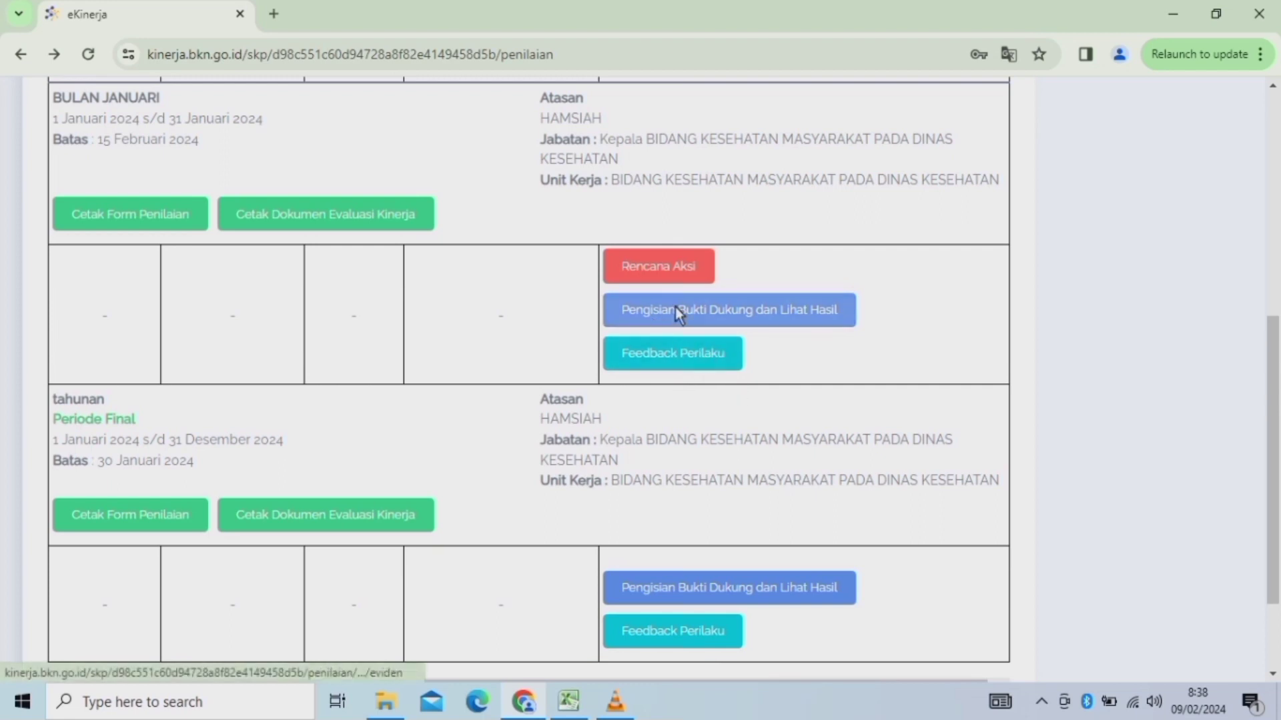
left_click(684, 310)
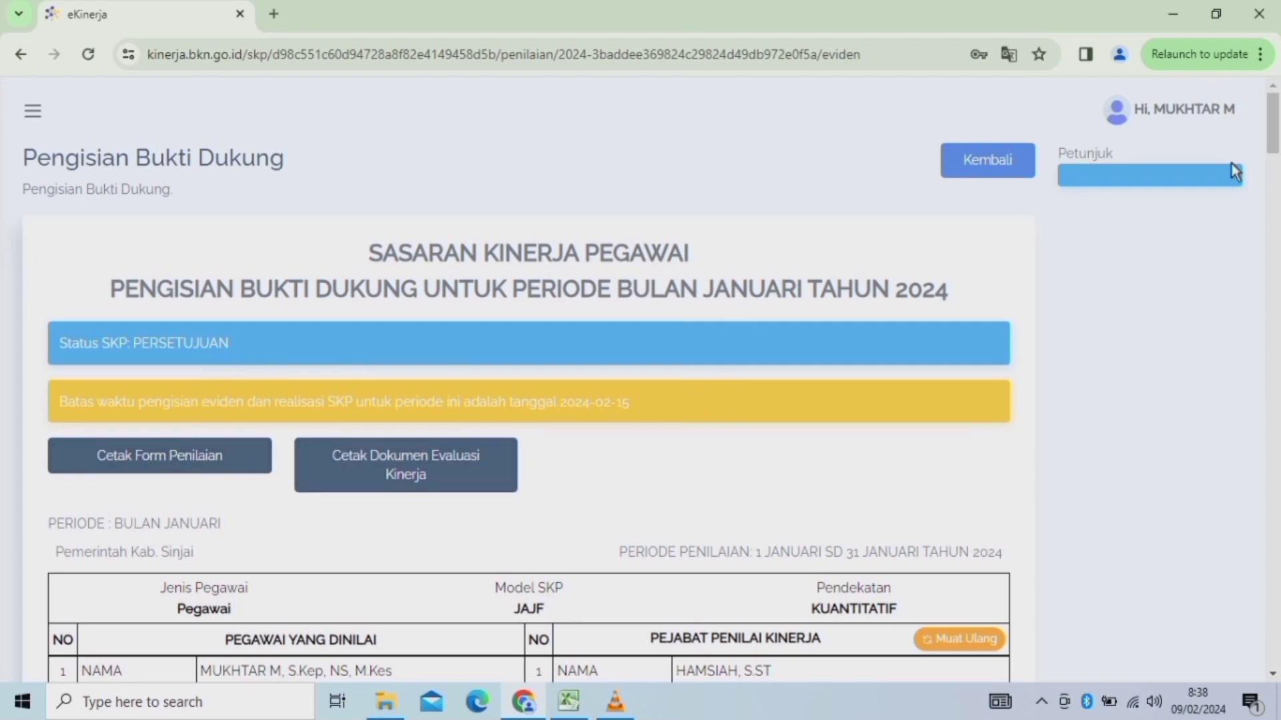
left_click_drag(1276, 117, 1276, 212)
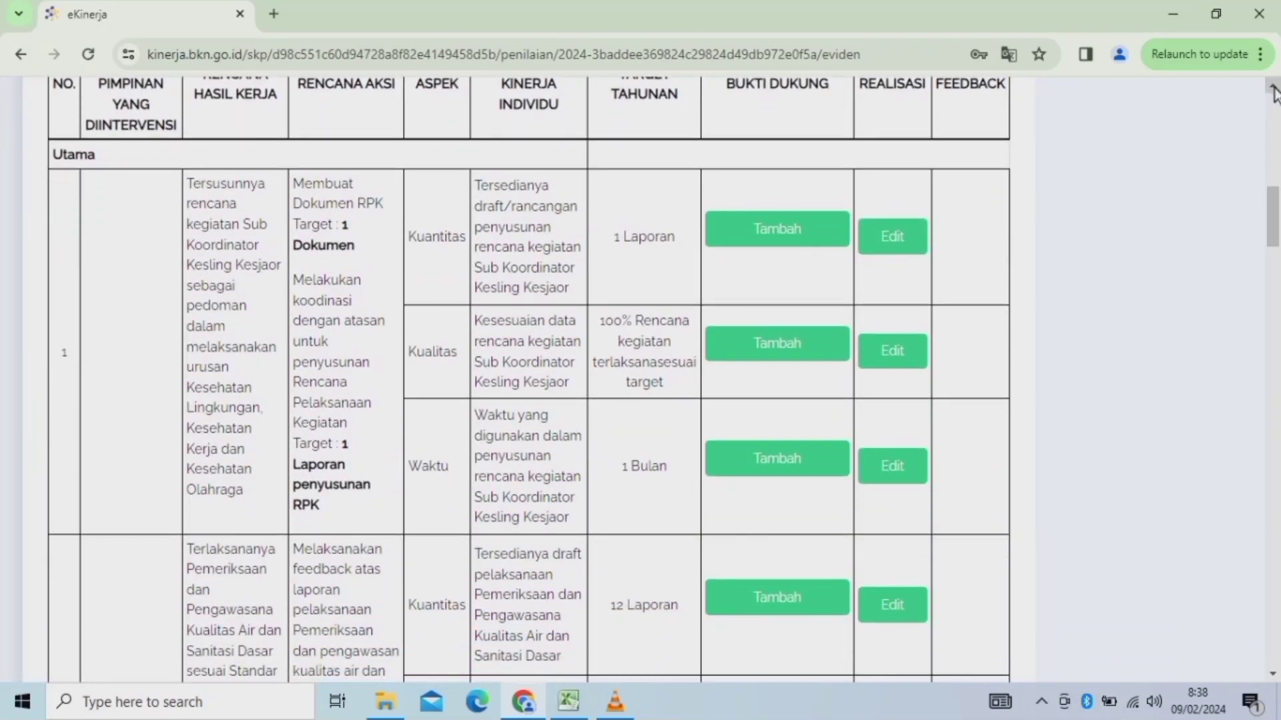
left_click(1272, 86)
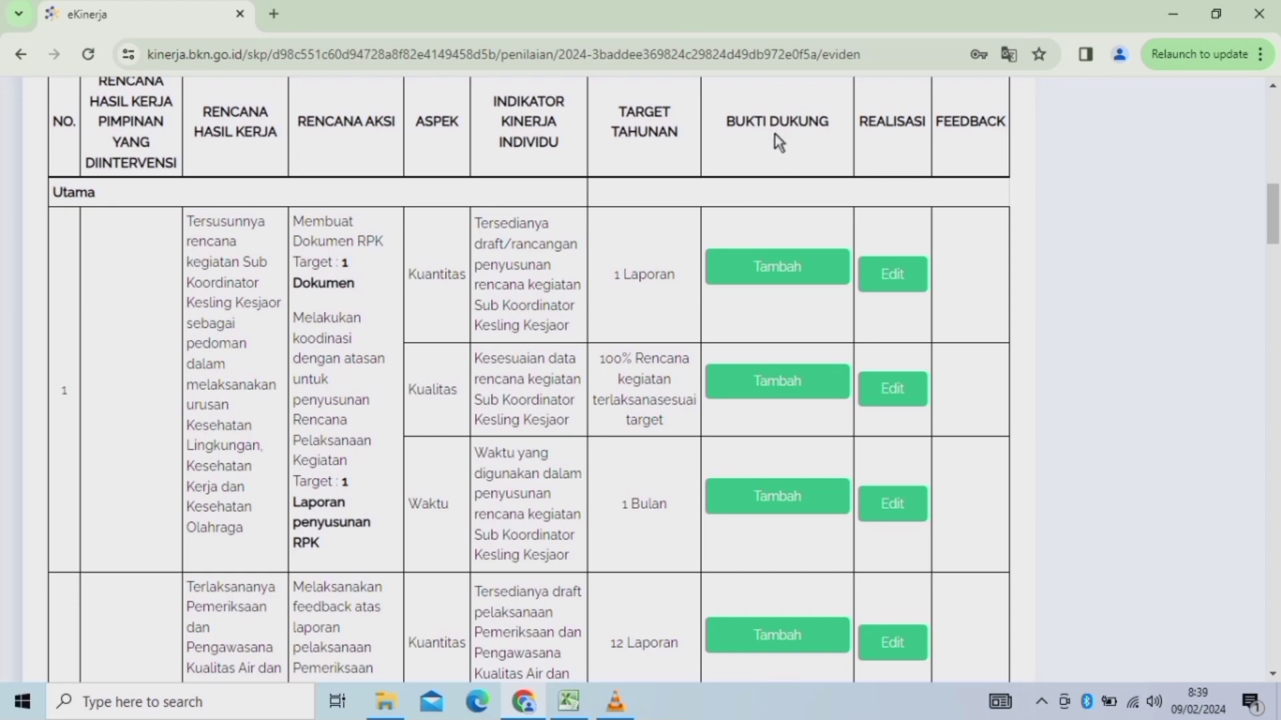
Select the words 'Dokumen RPK' in the first indicator's action plan text.
left_click(780, 266)
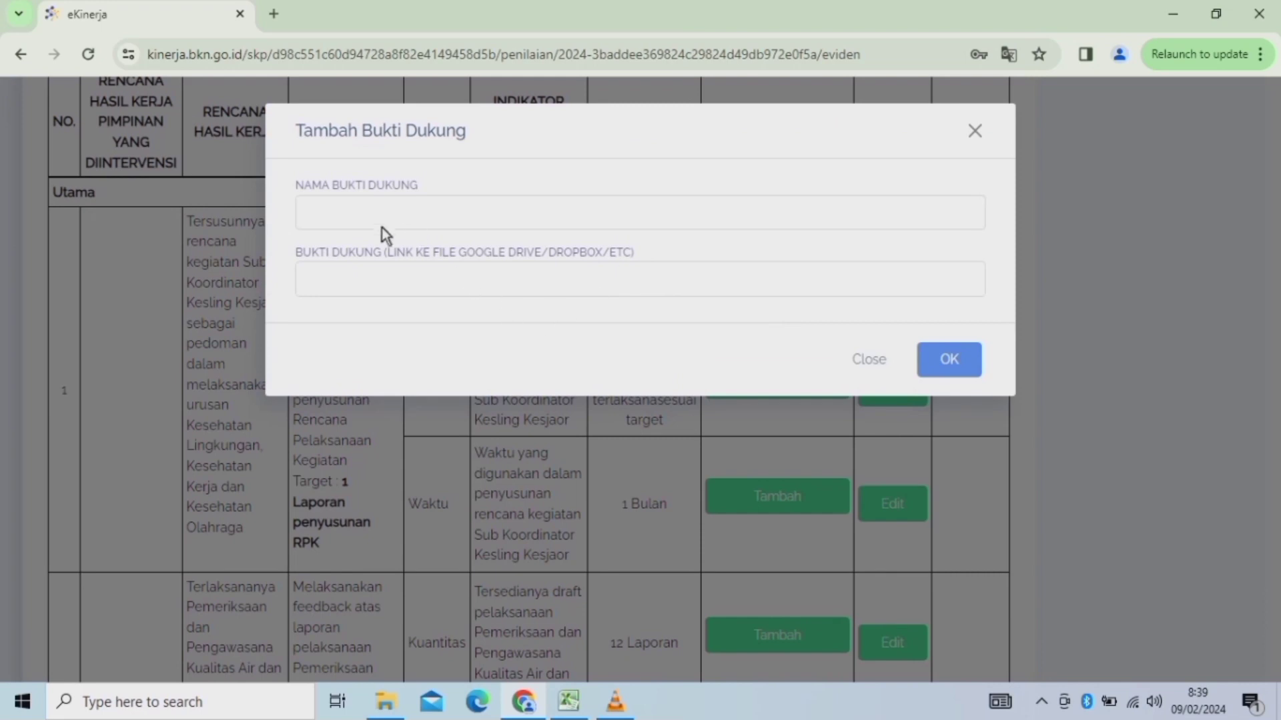
left_click(355, 222)
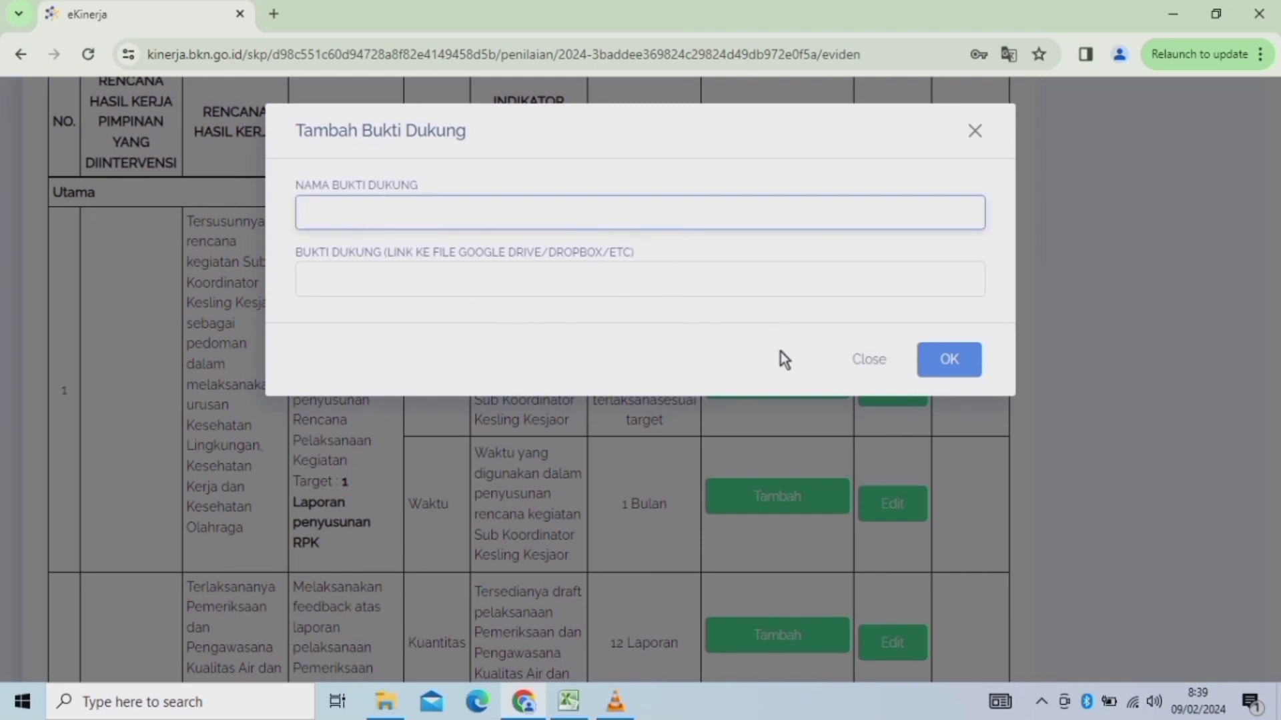
left_click(872, 362)
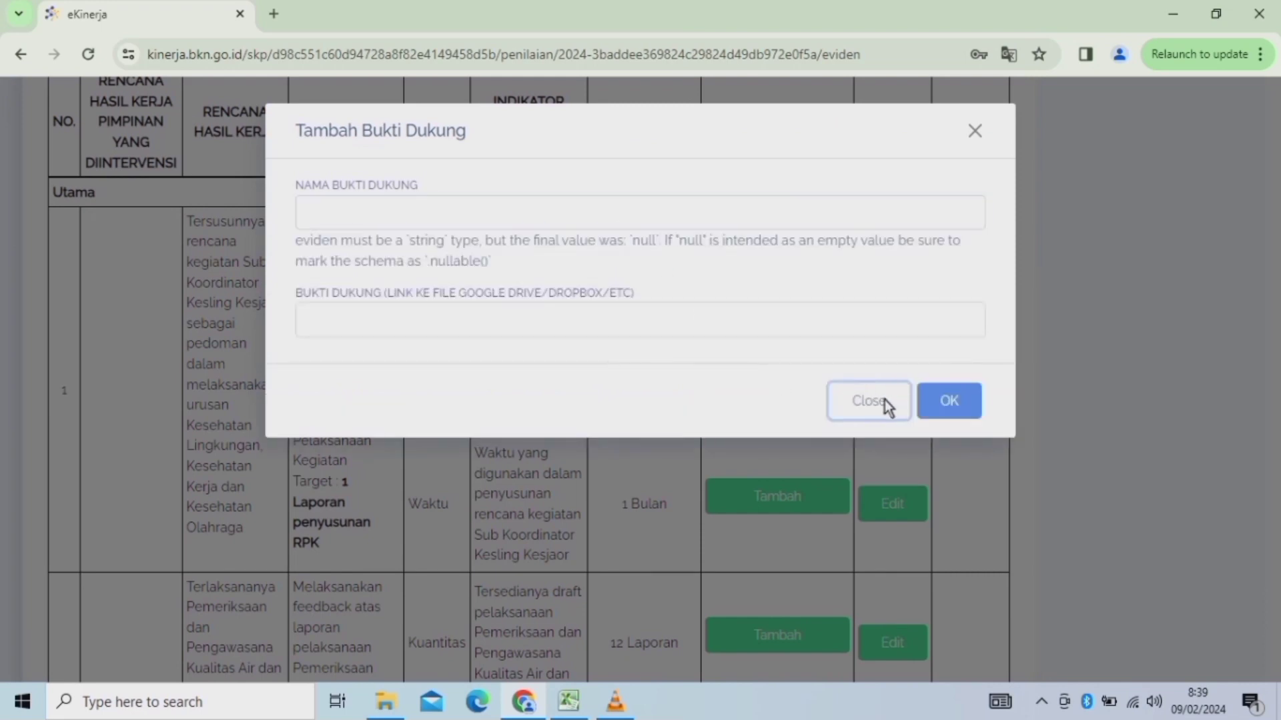
left_click(886, 401)
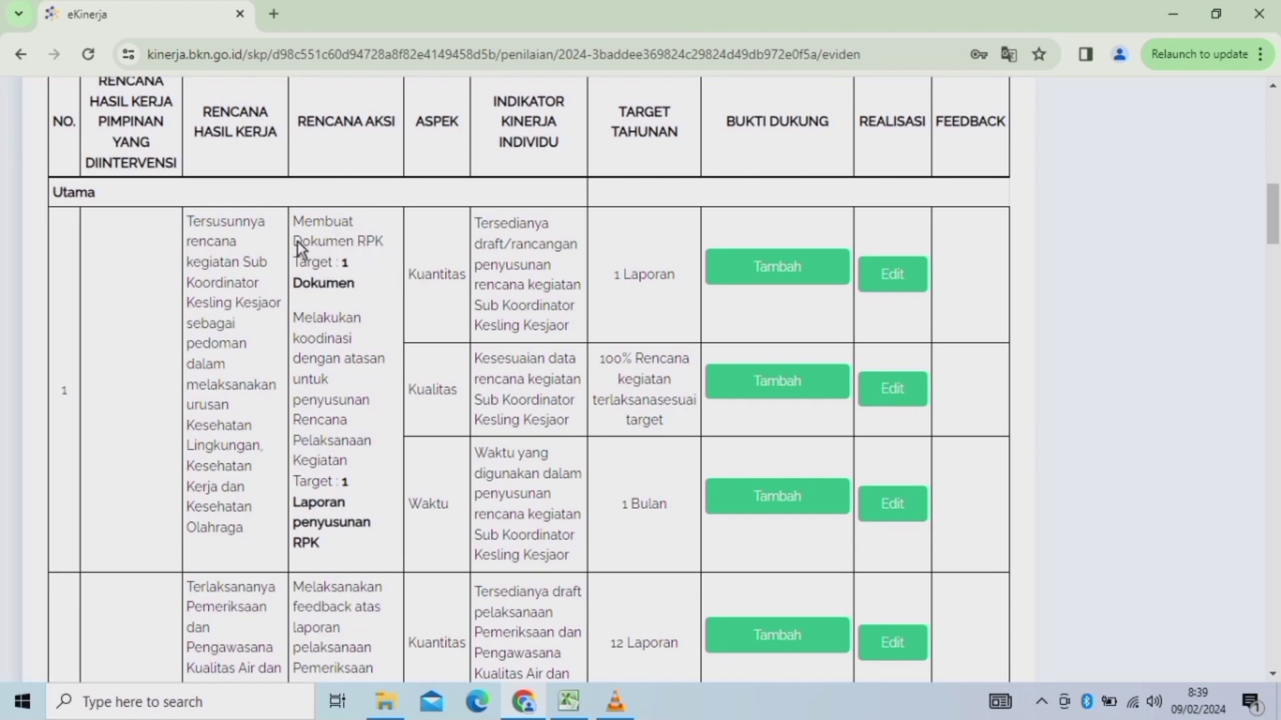
left_click_drag(297, 241, 385, 243)
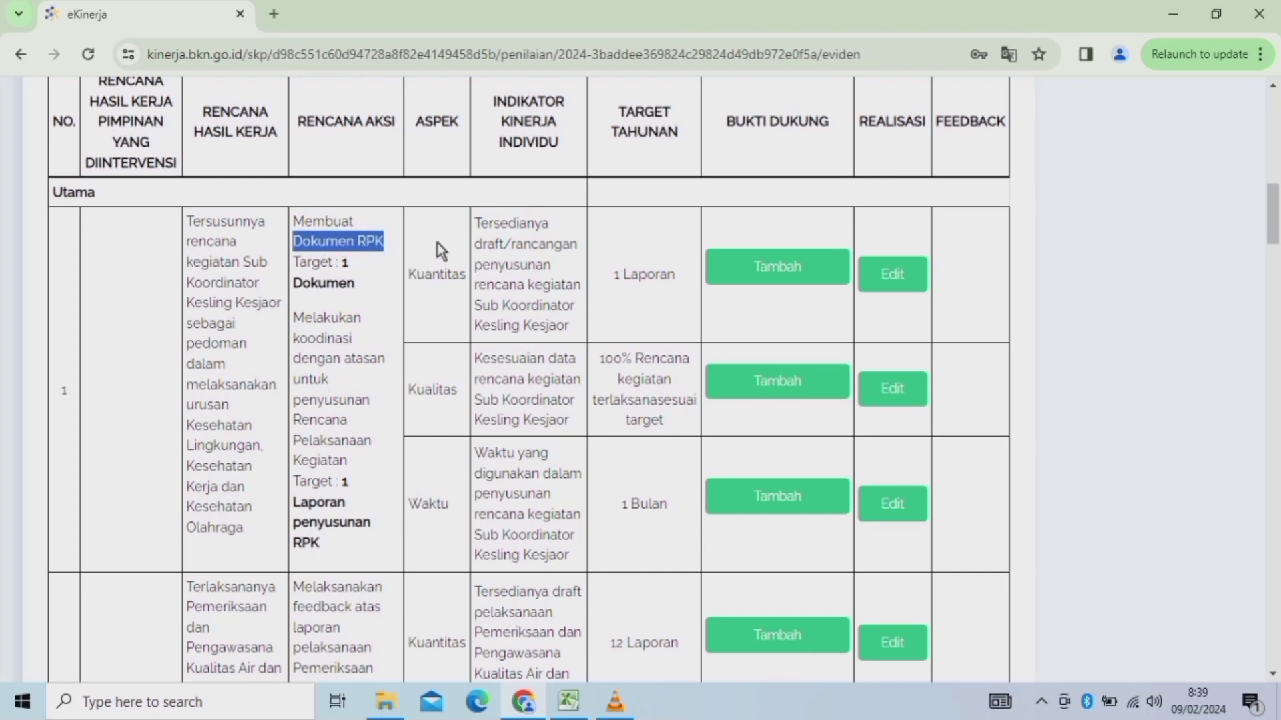
Open a new evidence entry for the first Kuantitas indicator and name it 'Dokumen RPK'.
left_click(781, 266)
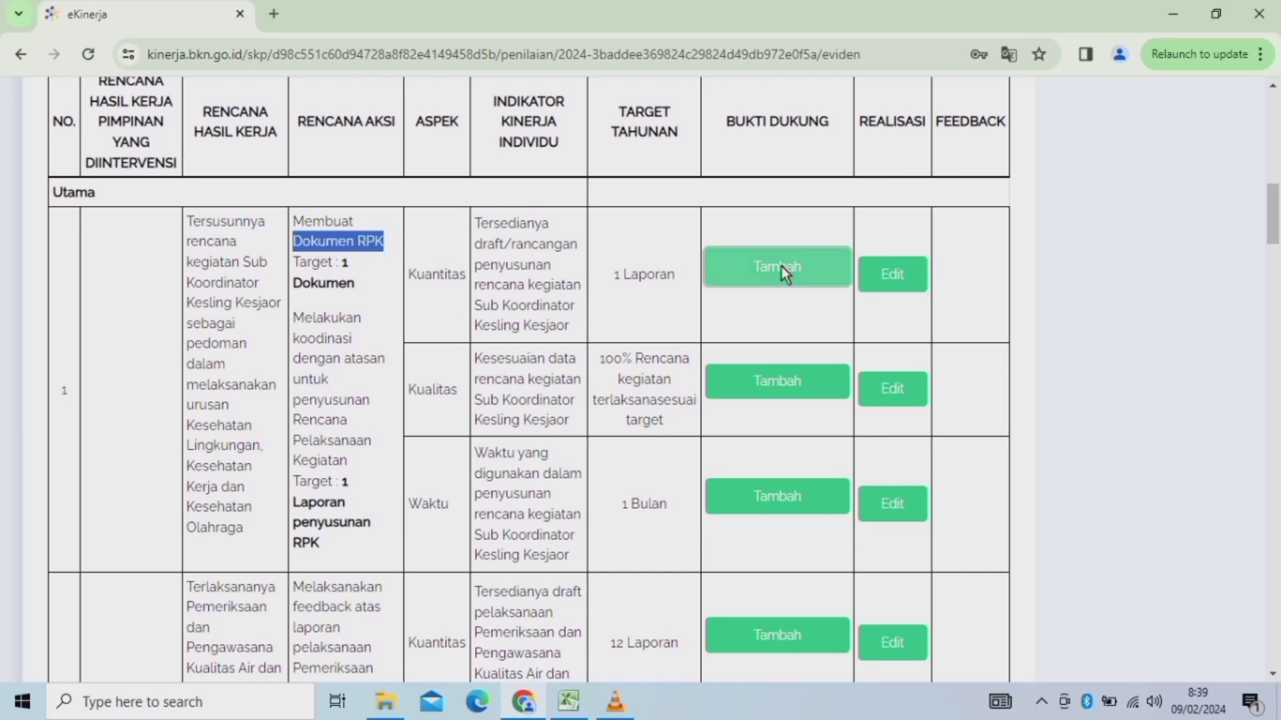
left_click(338, 218)
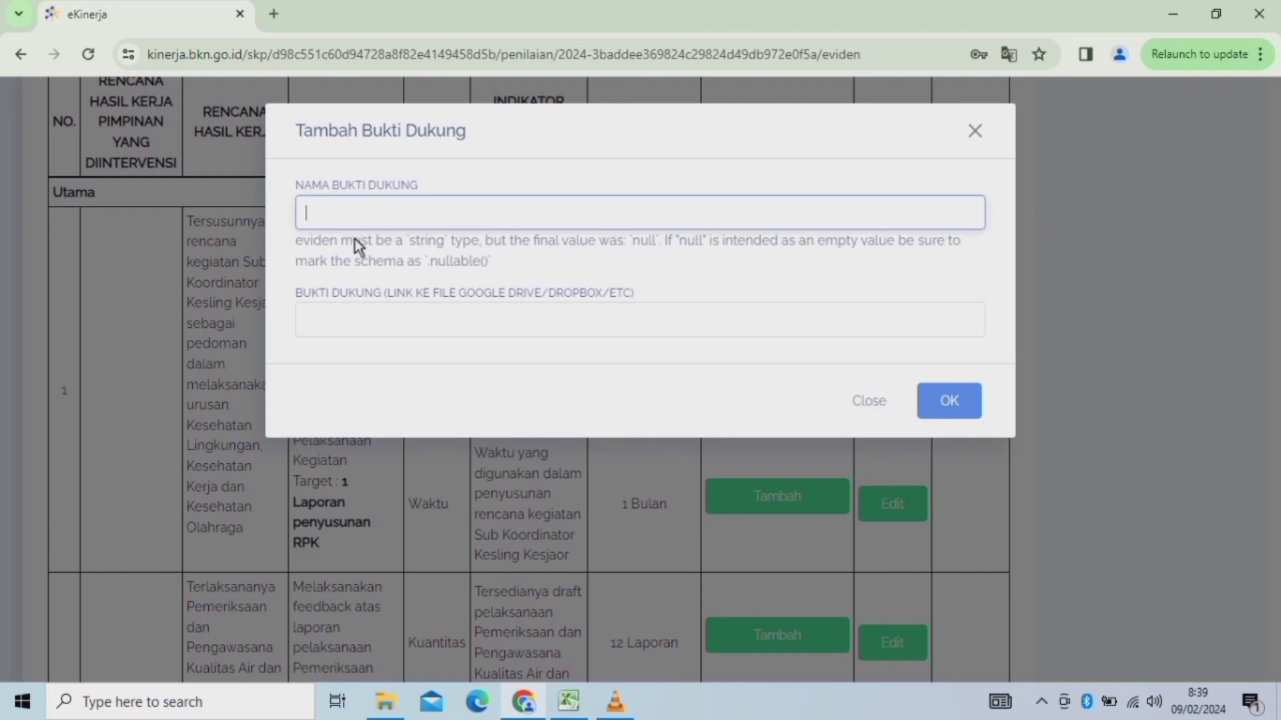
type("Dokumen RPK")
left_click(342, 321)
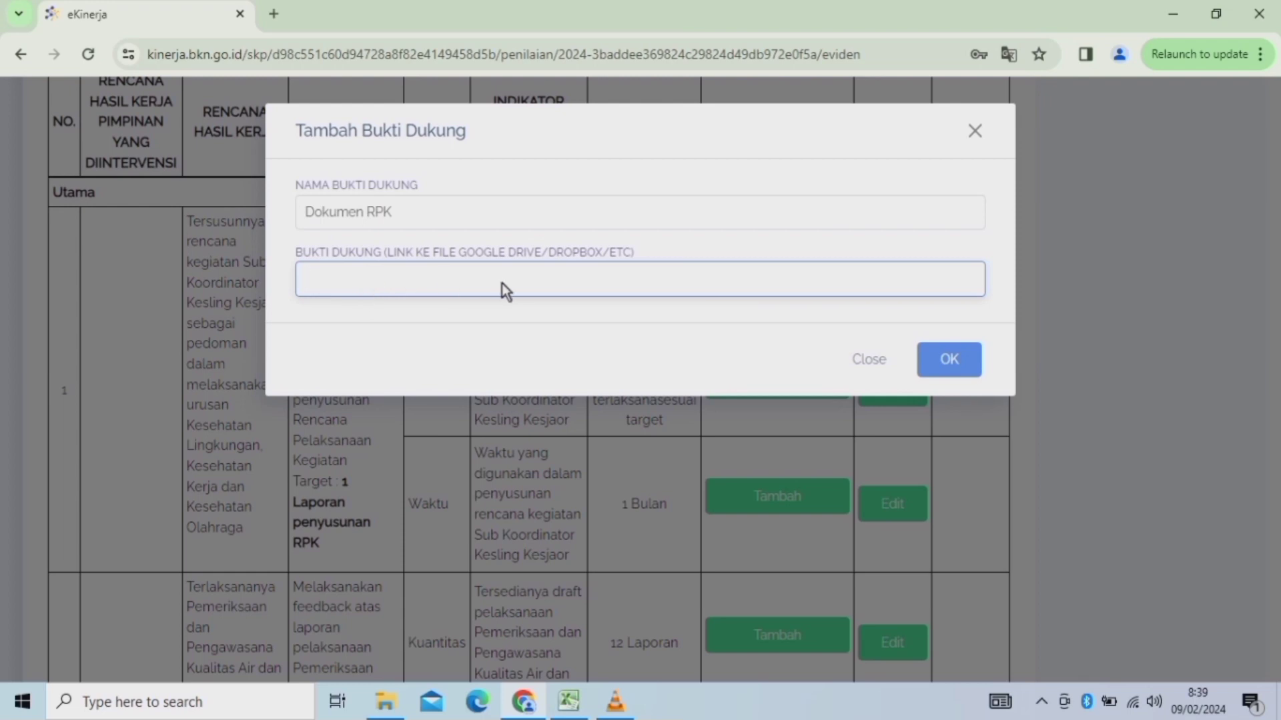
In a new Chrome tab, search 'DIRIVE' and pick the Google Drive suggestion.
left_click(275, 14)
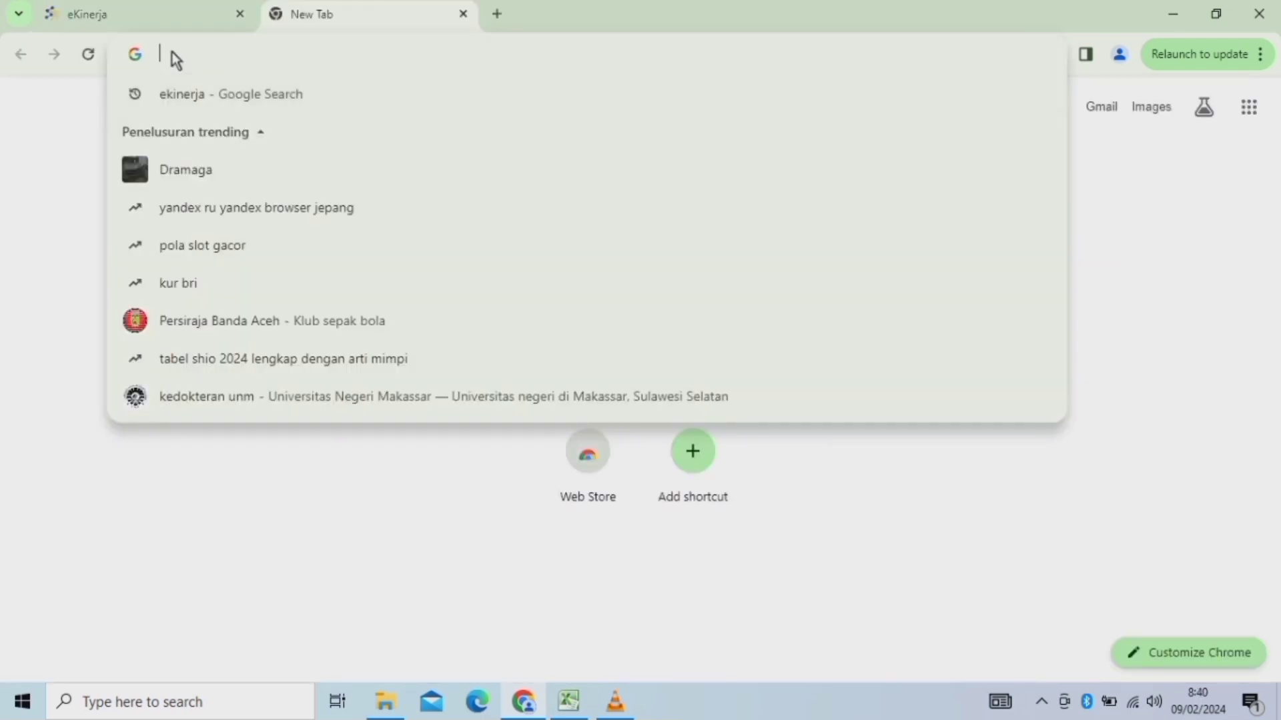
type("D")
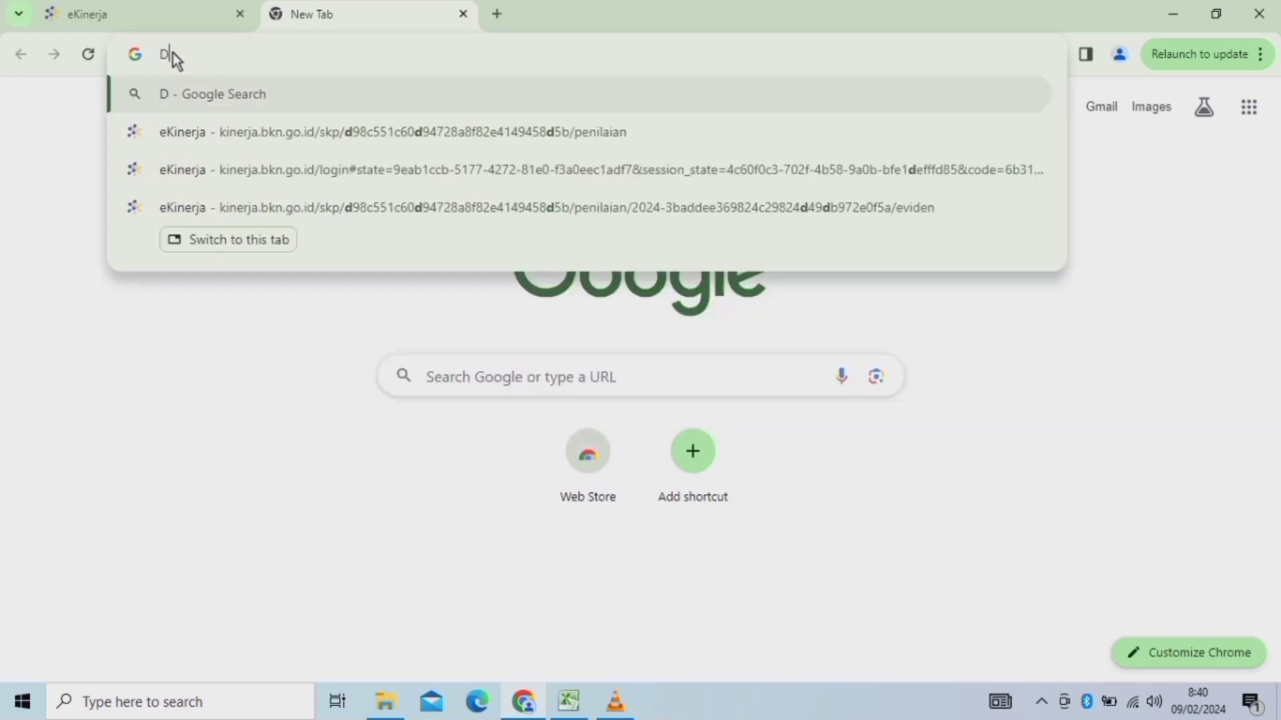
type("IRIVE")
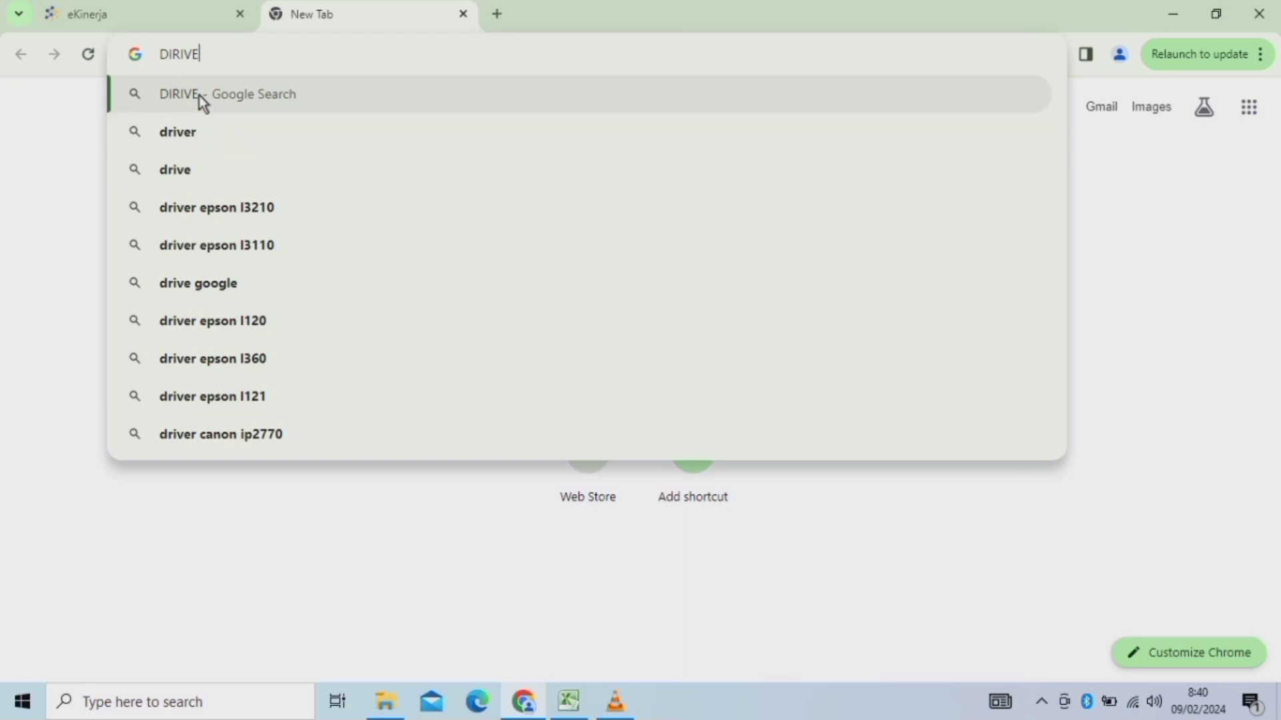
left_click(199, 95)
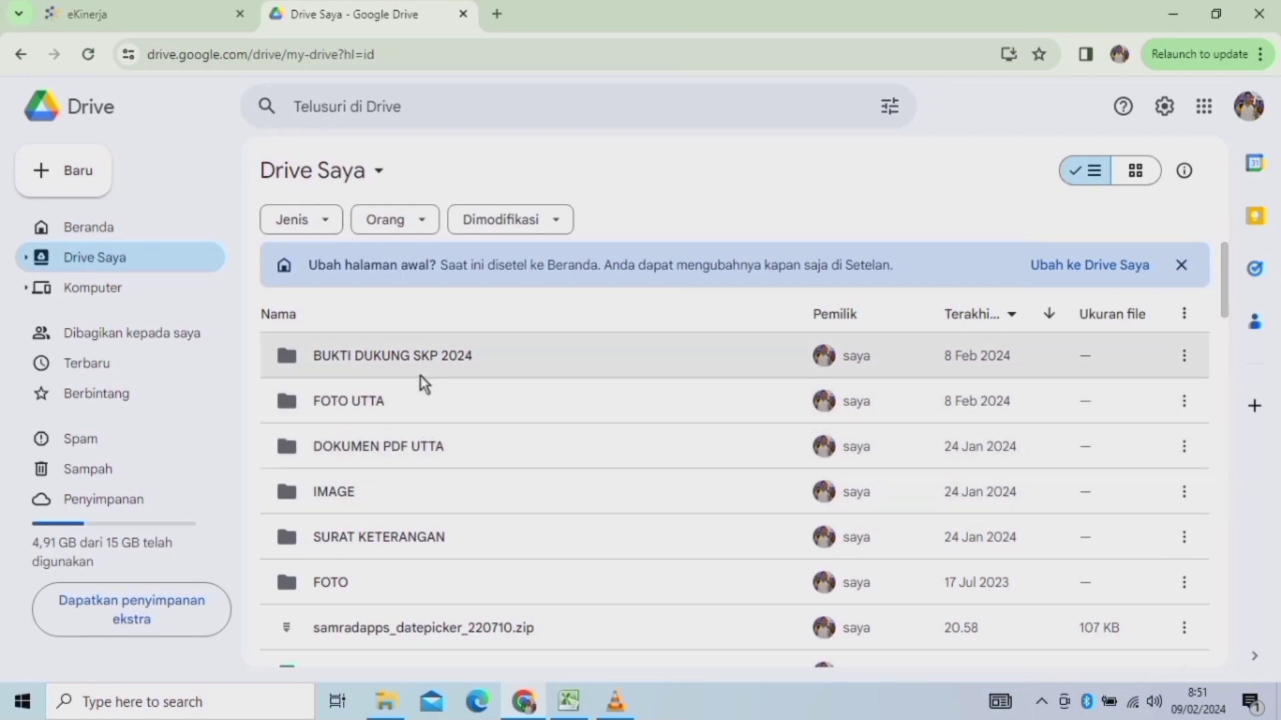
left_click(401, 714)
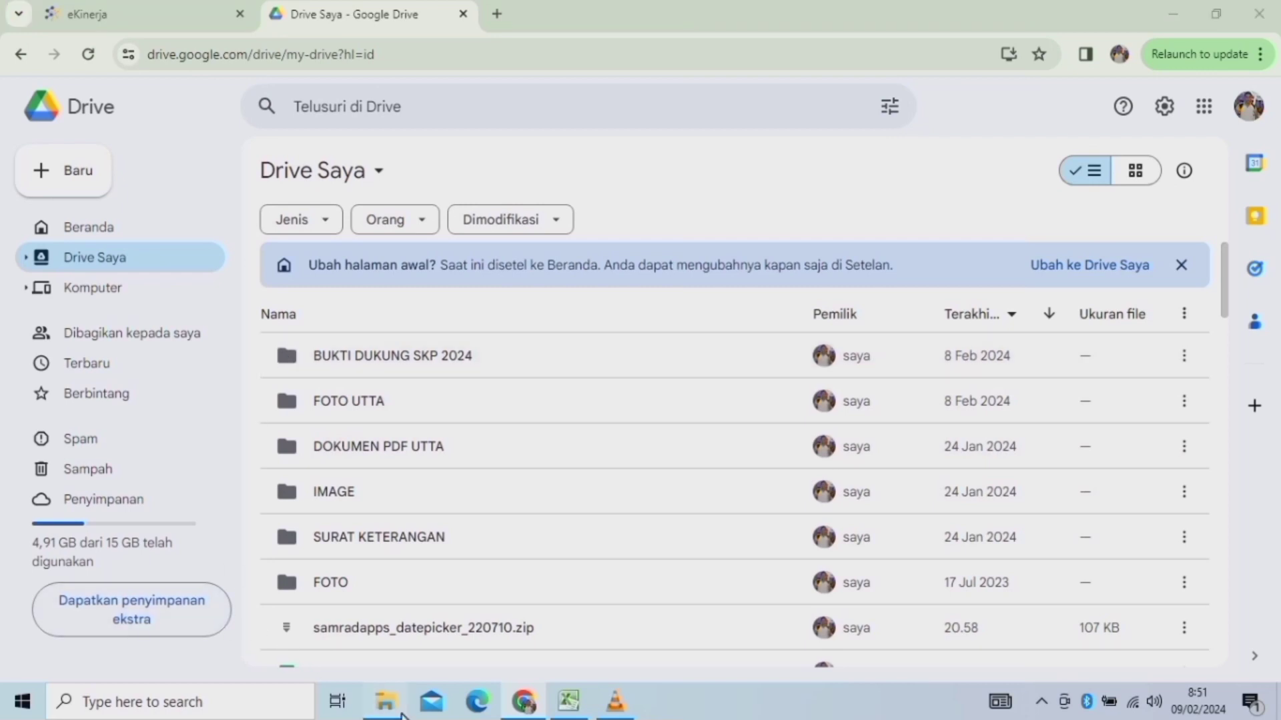
left_click(211, 120)
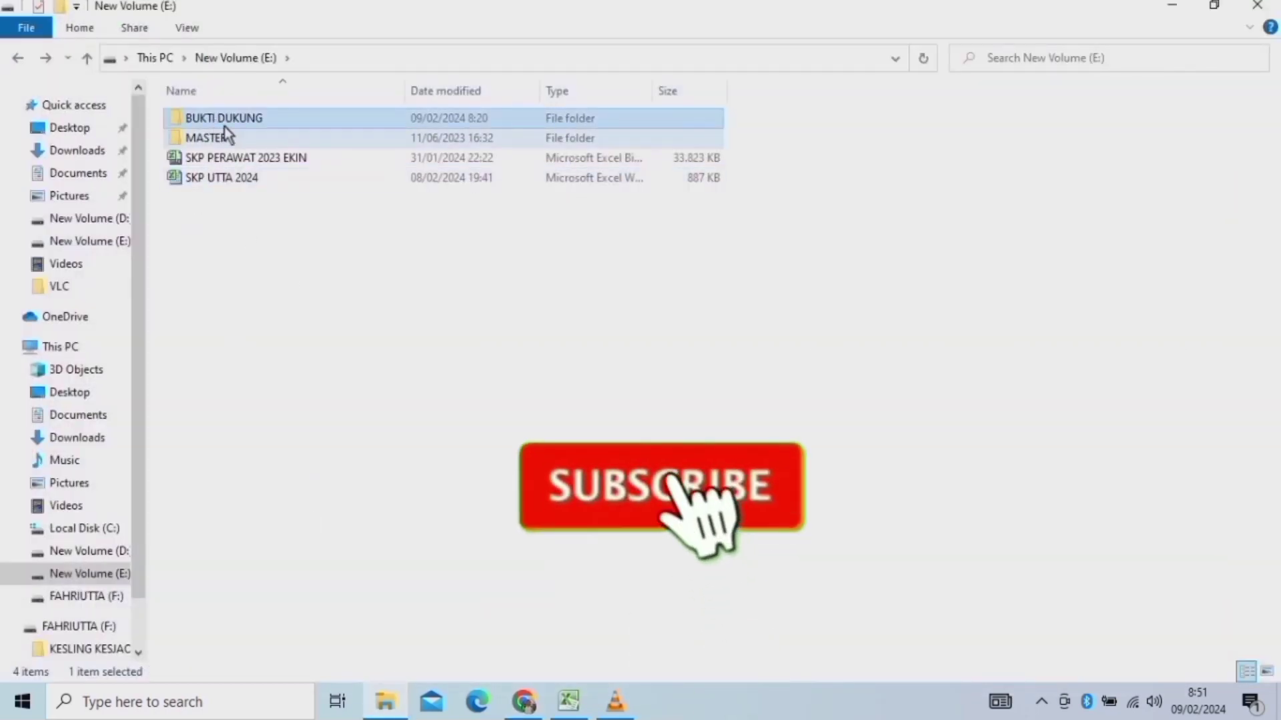
double_click(233, 123)
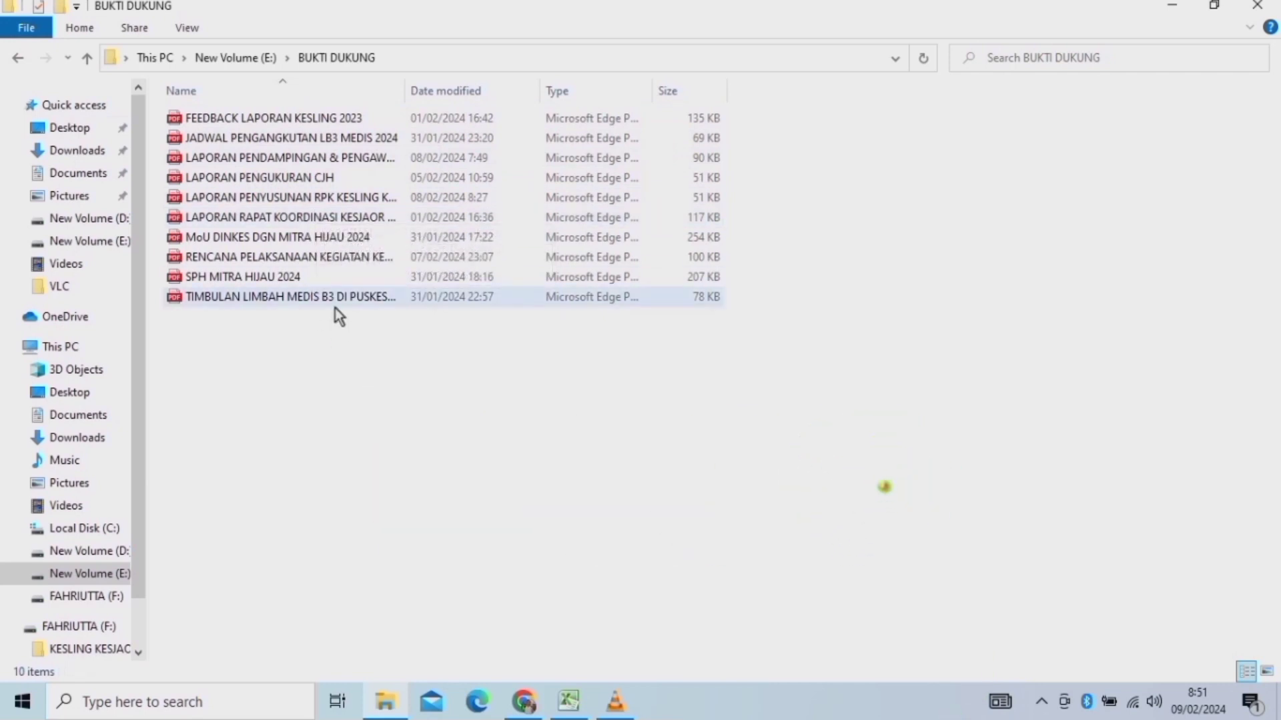
left_click(537, 705)
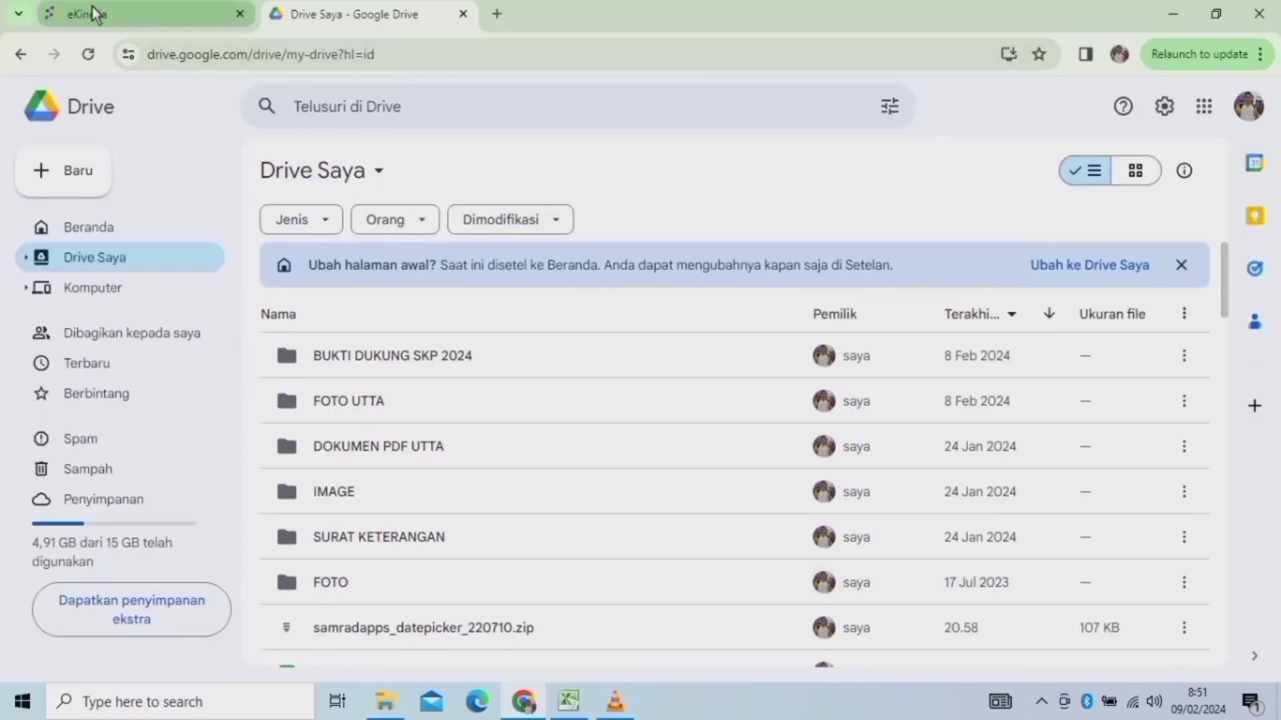
left_click(93, 11)
left_click_drag(1273, 134, 1276, 225)
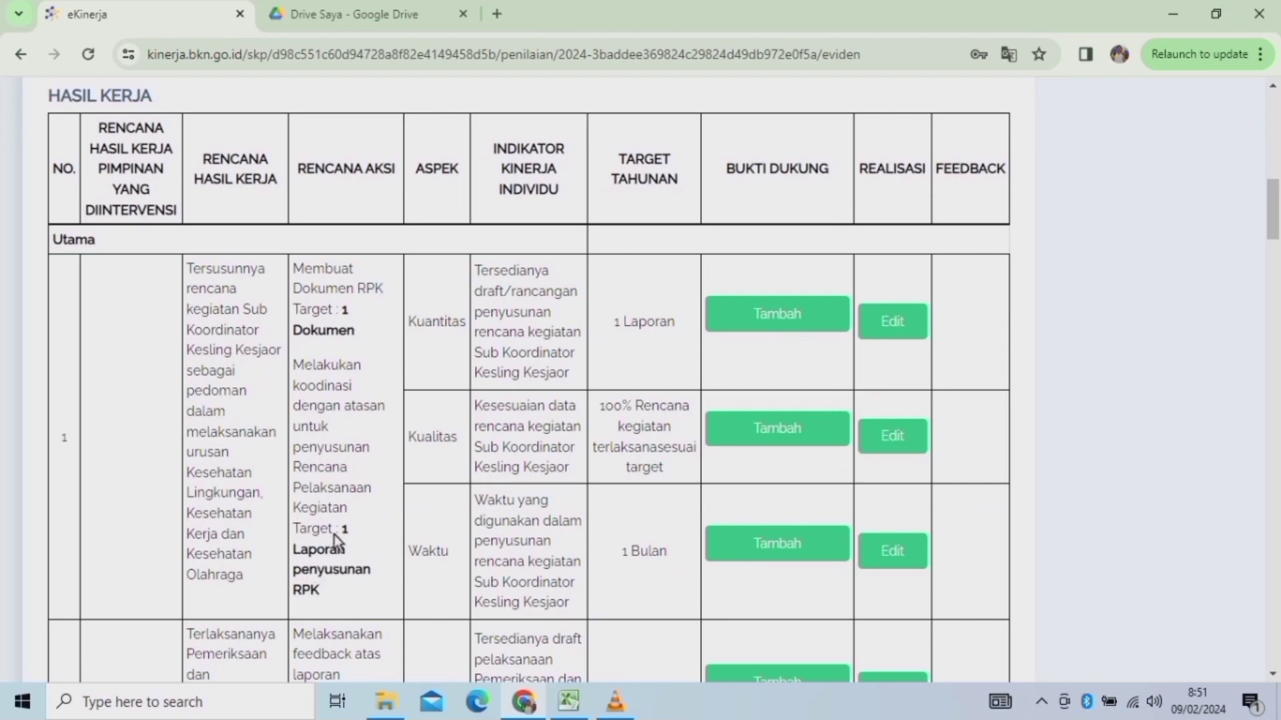
left_click(385, 700)
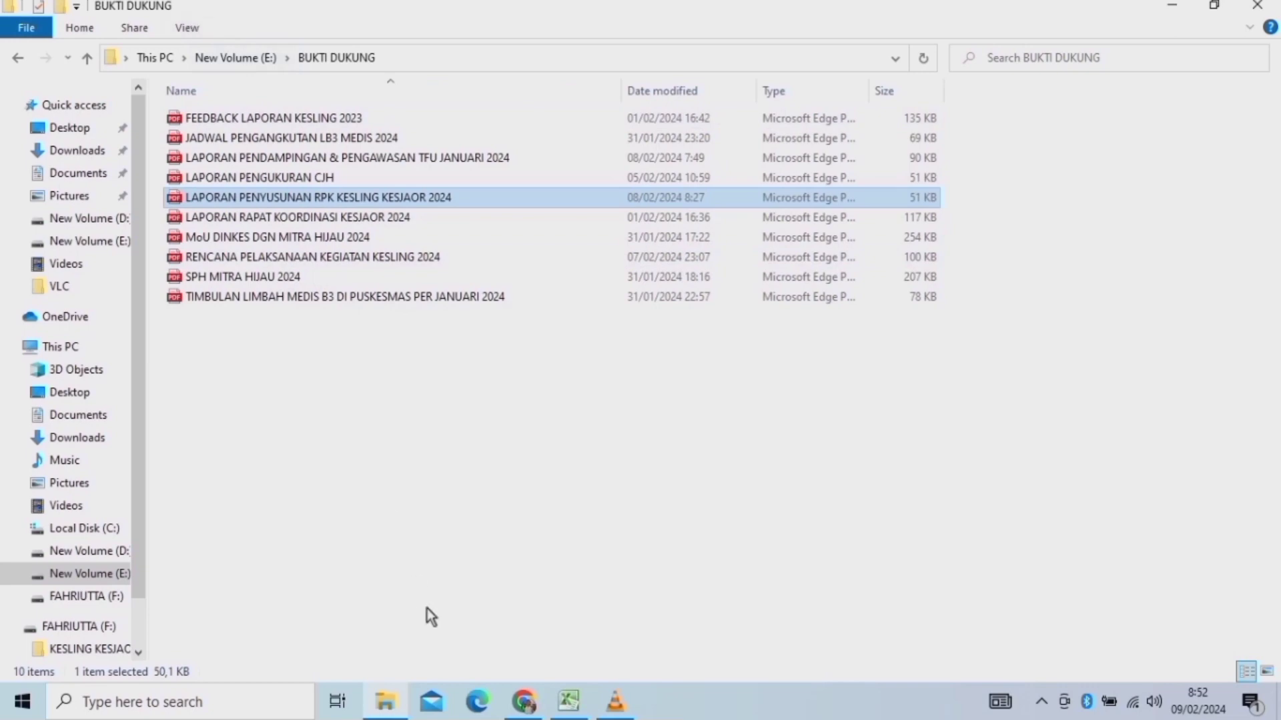
left_click(523, 700)
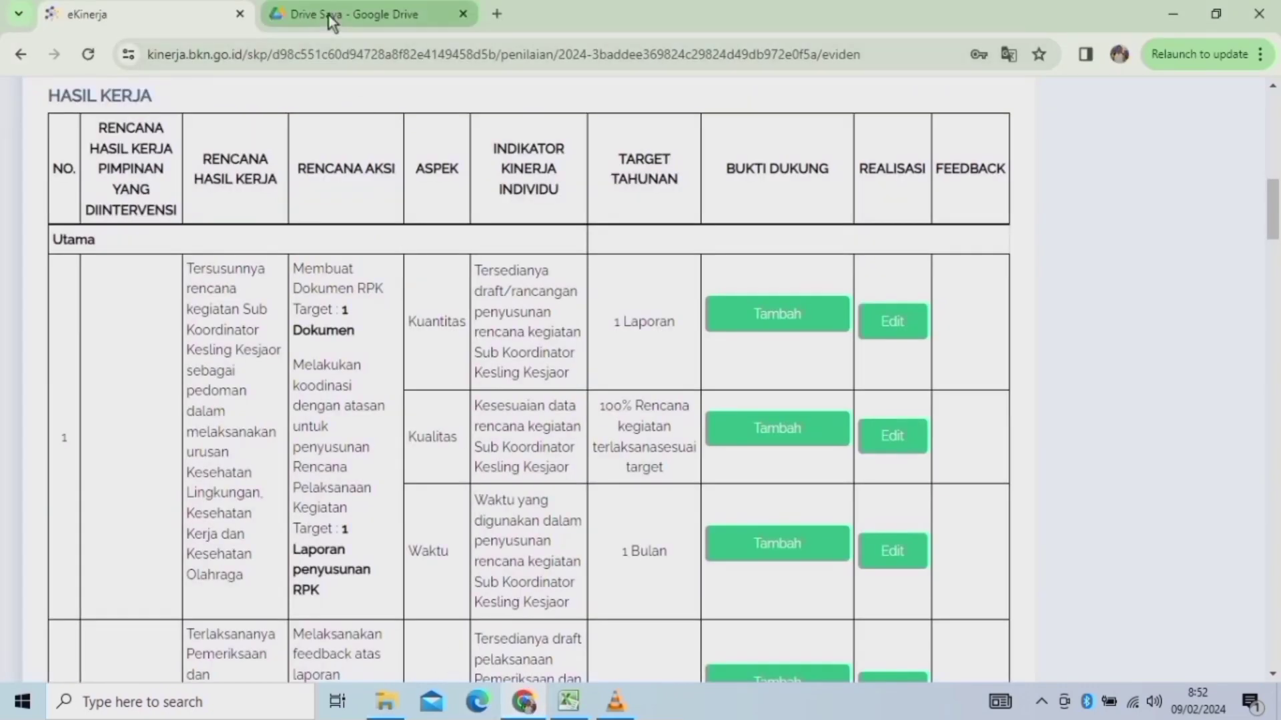
left_click(331, 20)
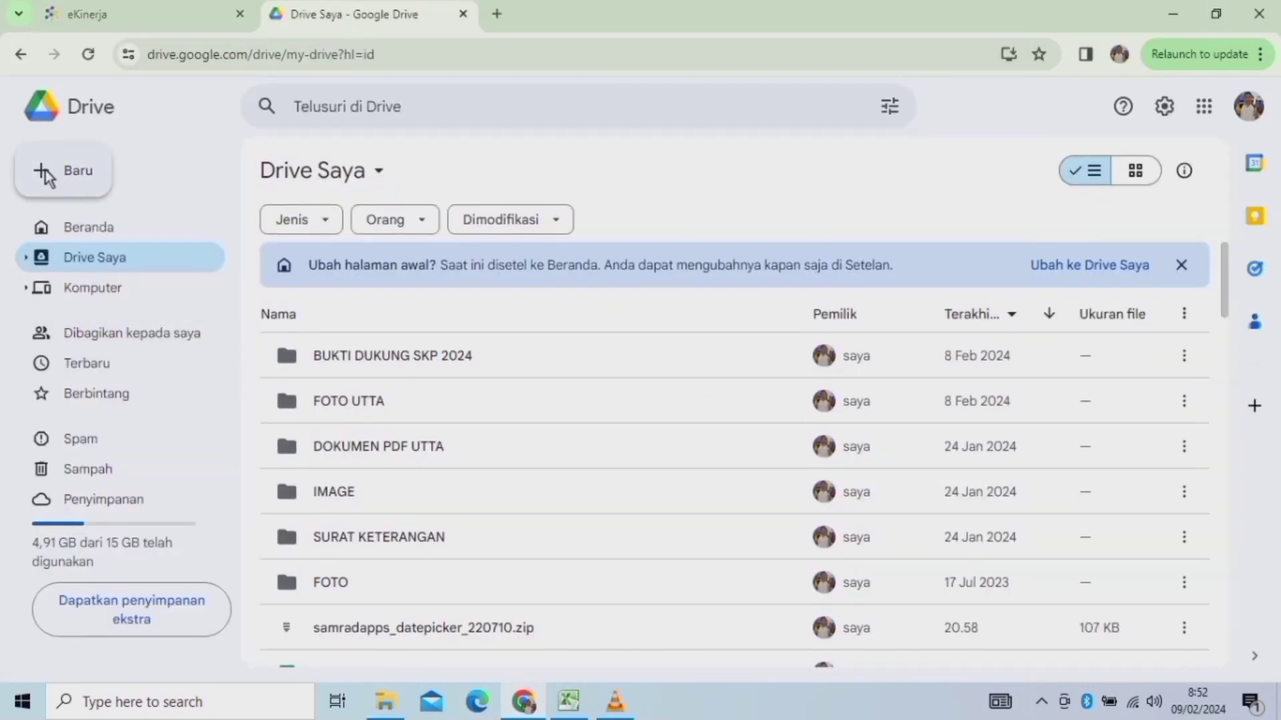
Upload the LAPORAN PENYUSUNAN RPK report from drive E:'s BUKTI DUKUNG folder into BUKTI DUKUNG SKP 2024.
double_click(358, 364)
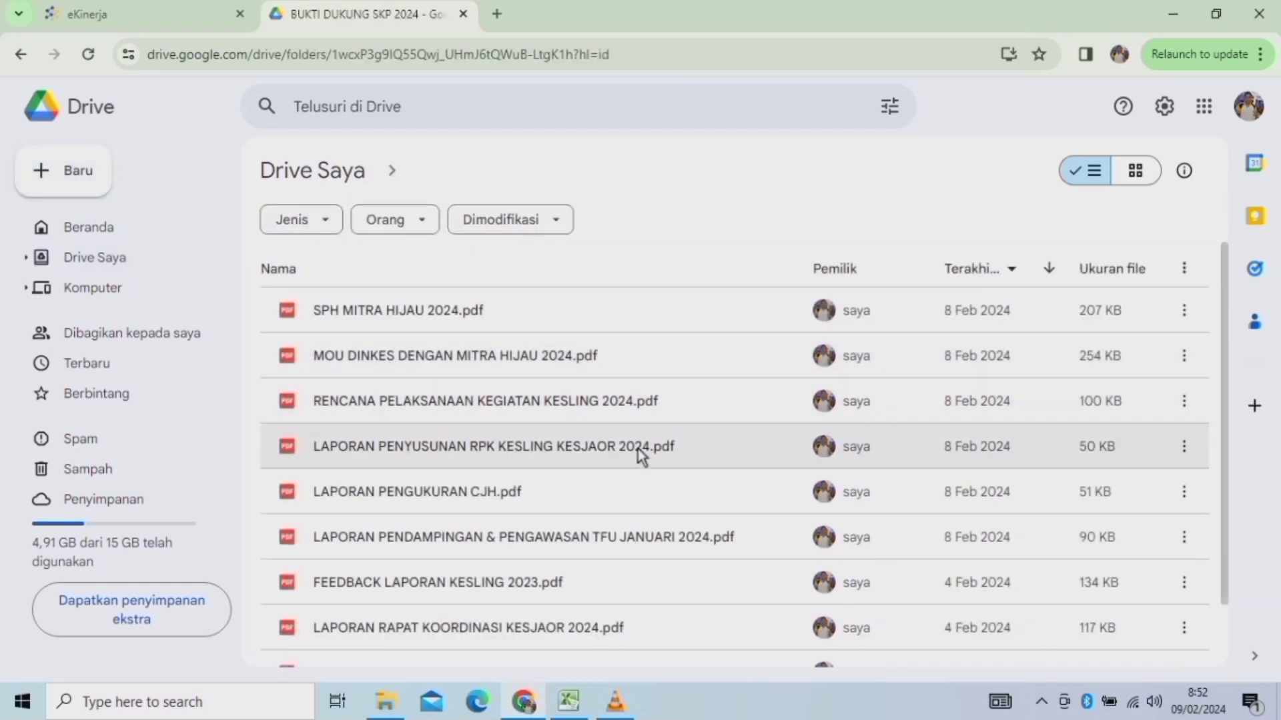
scroll(1232, 288, "down", 1)
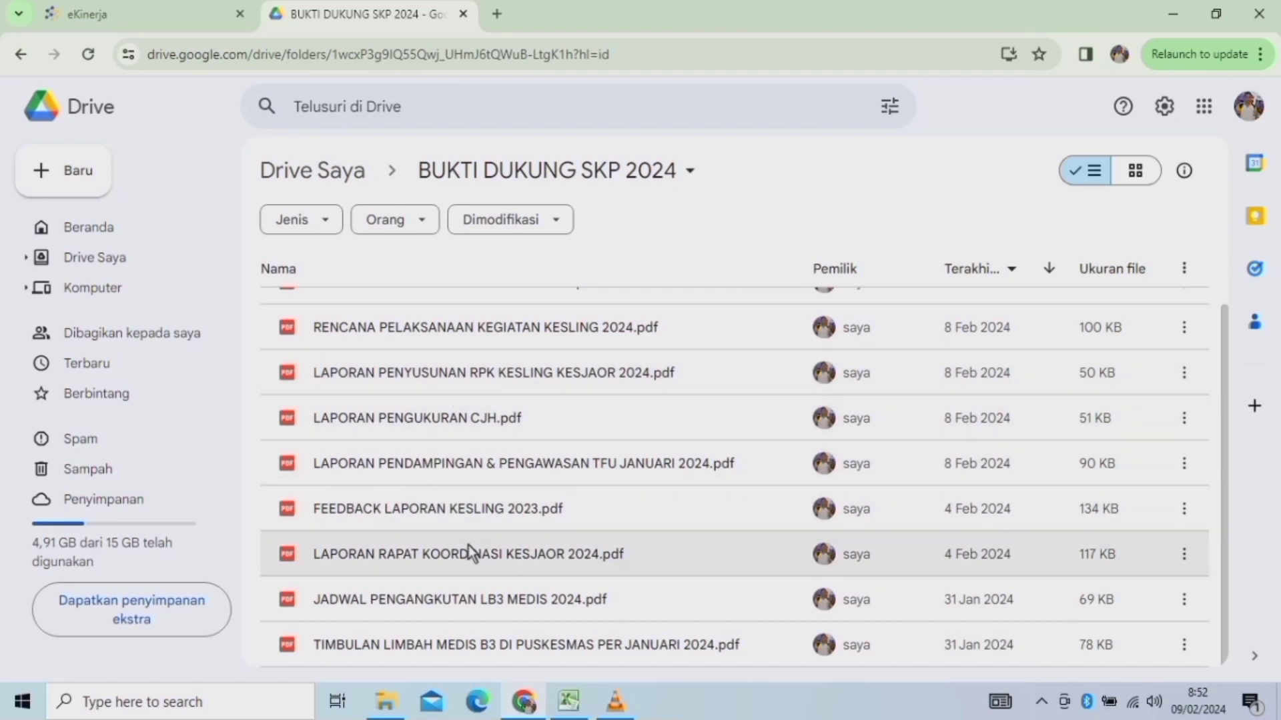
left_click(44, 180)
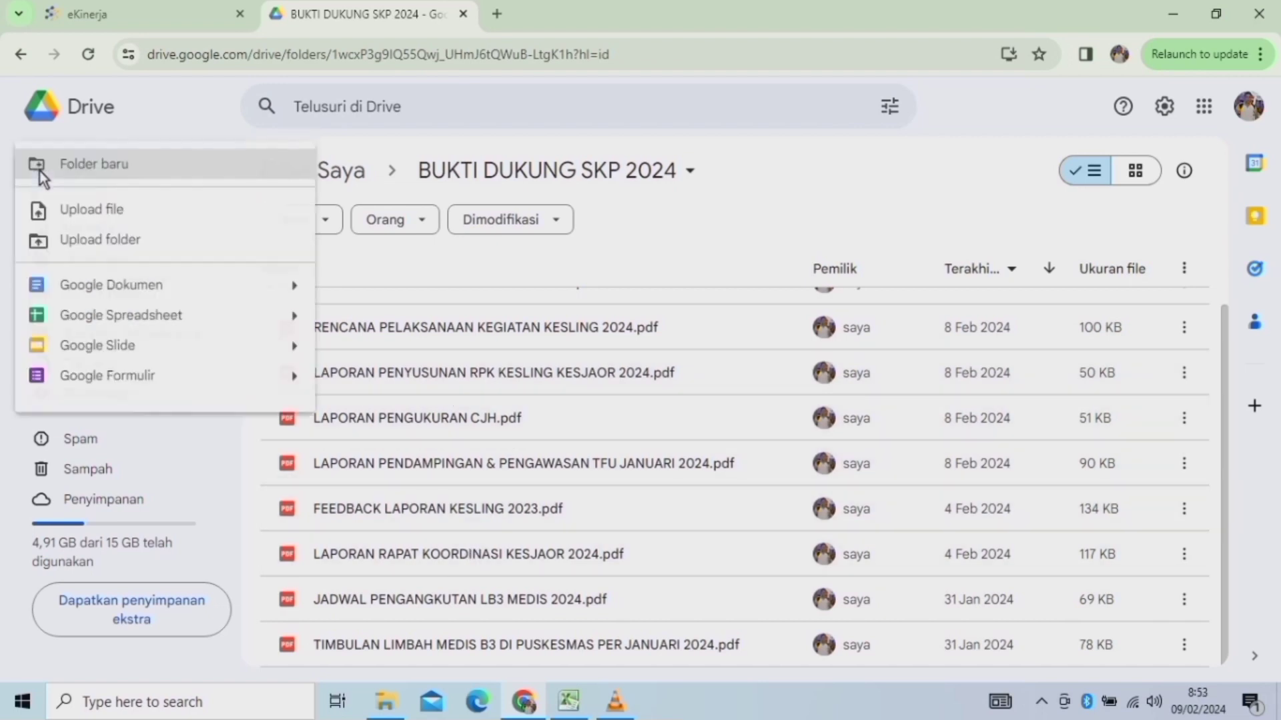
left_click(92, 211)
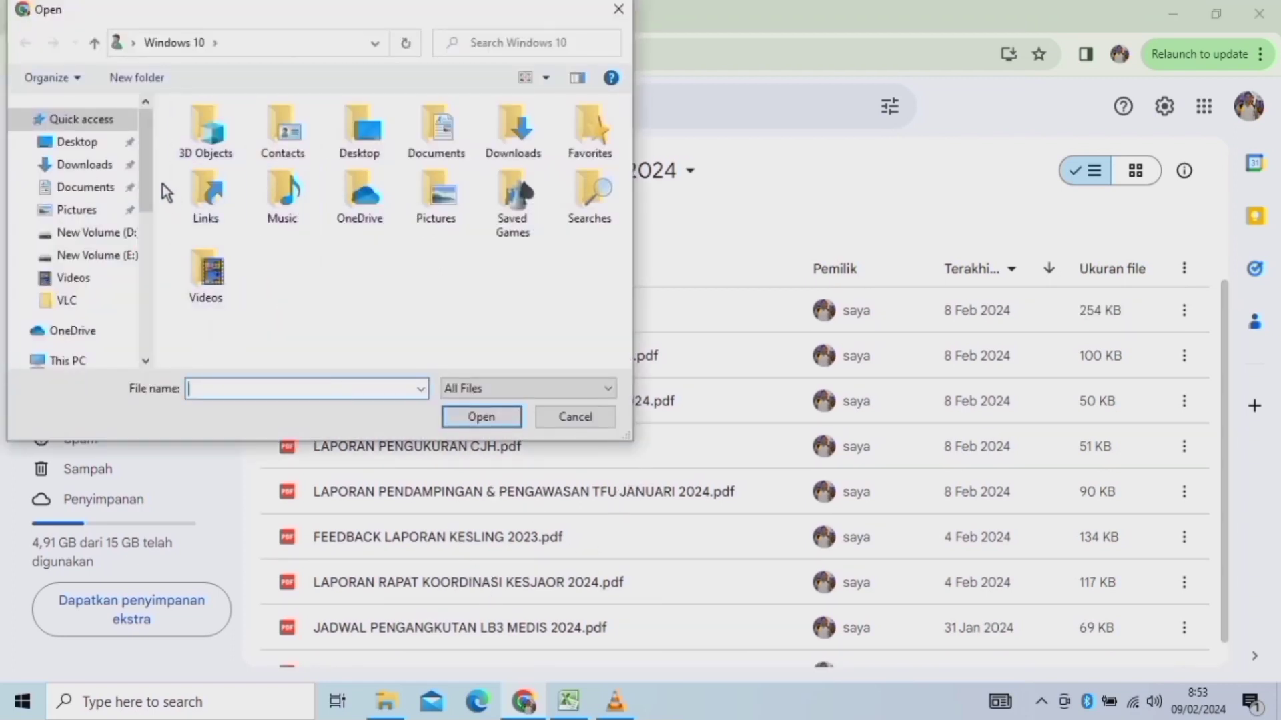
left_click_drag(146, 163, 158, 286)
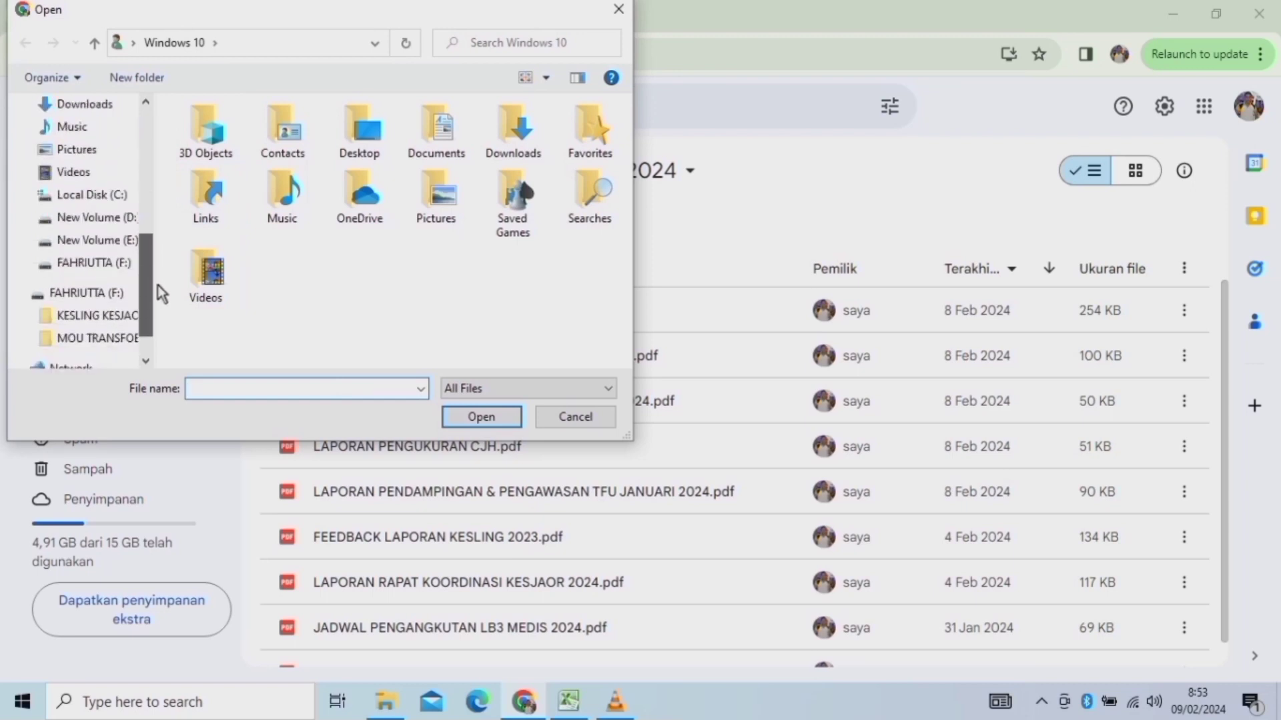
left_click(84, 242)
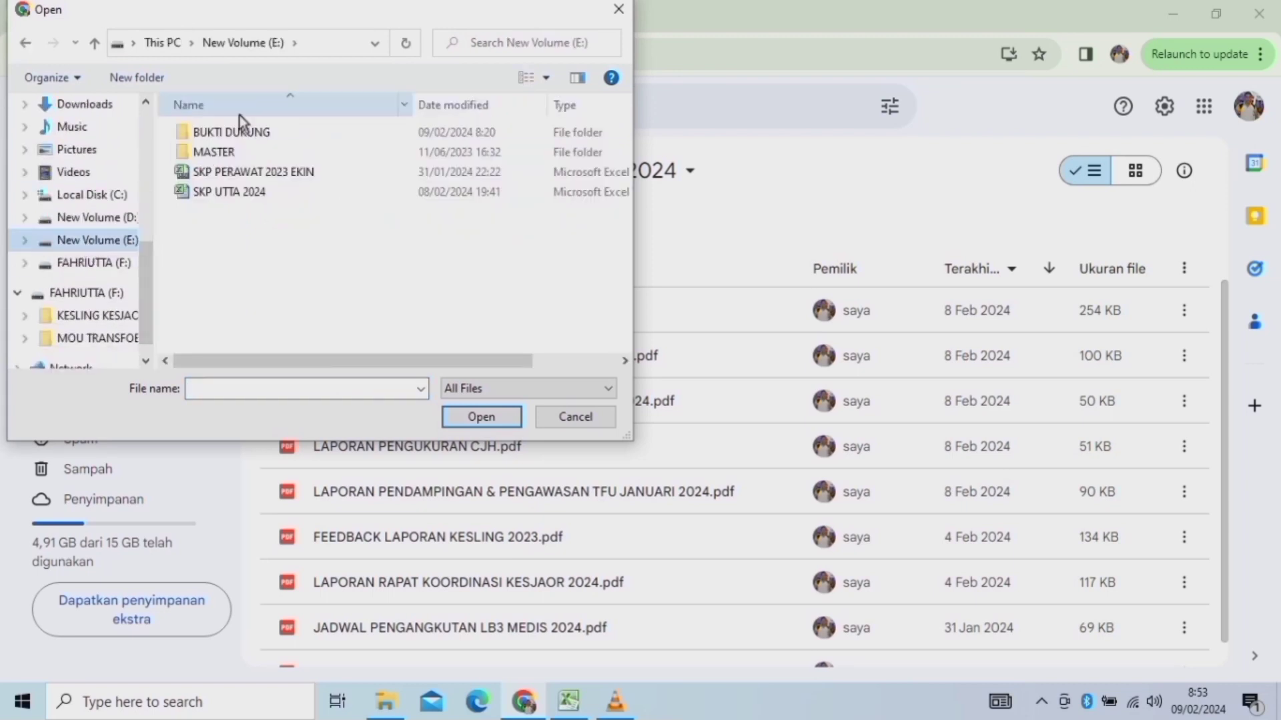
double_click(230, 134)
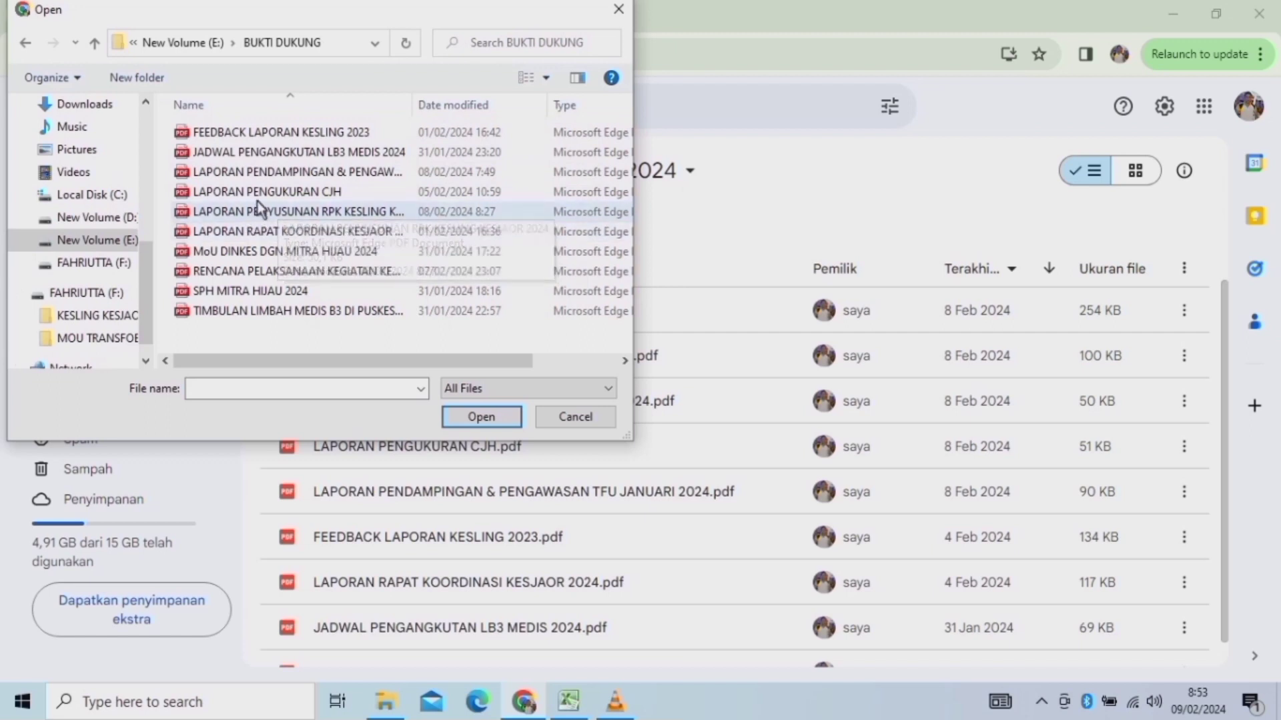
left_click_drag(414, 105, 556, 109)
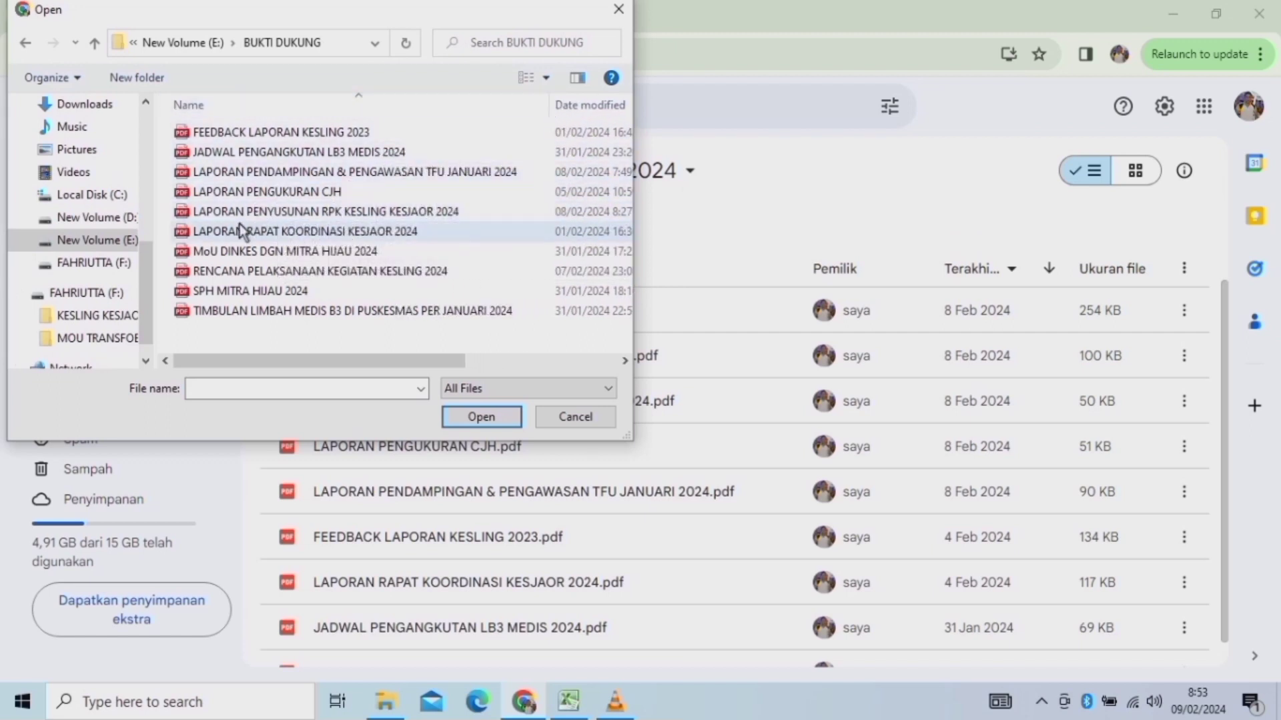
left_click(360, 211)
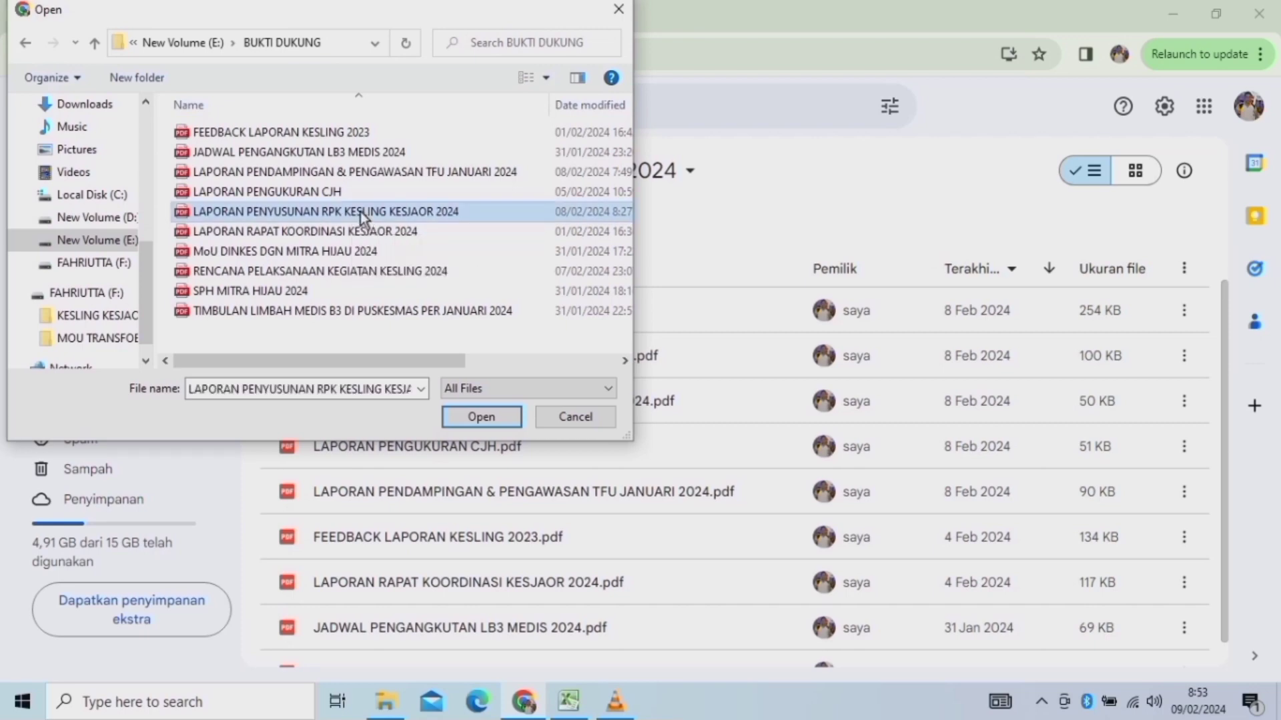
left_click(480, 417)
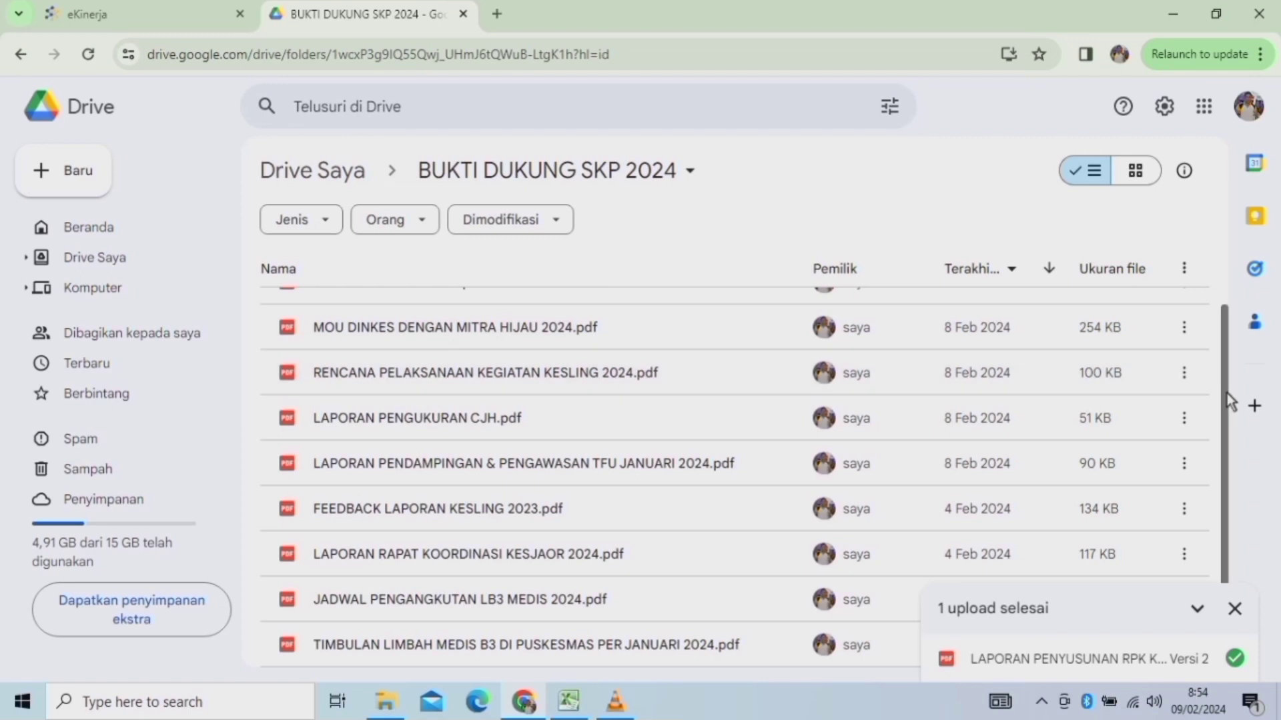
Check the folder contents after the upload and return to the e-Kinerja table tab.
scroll(1229, 400, "up", 2)
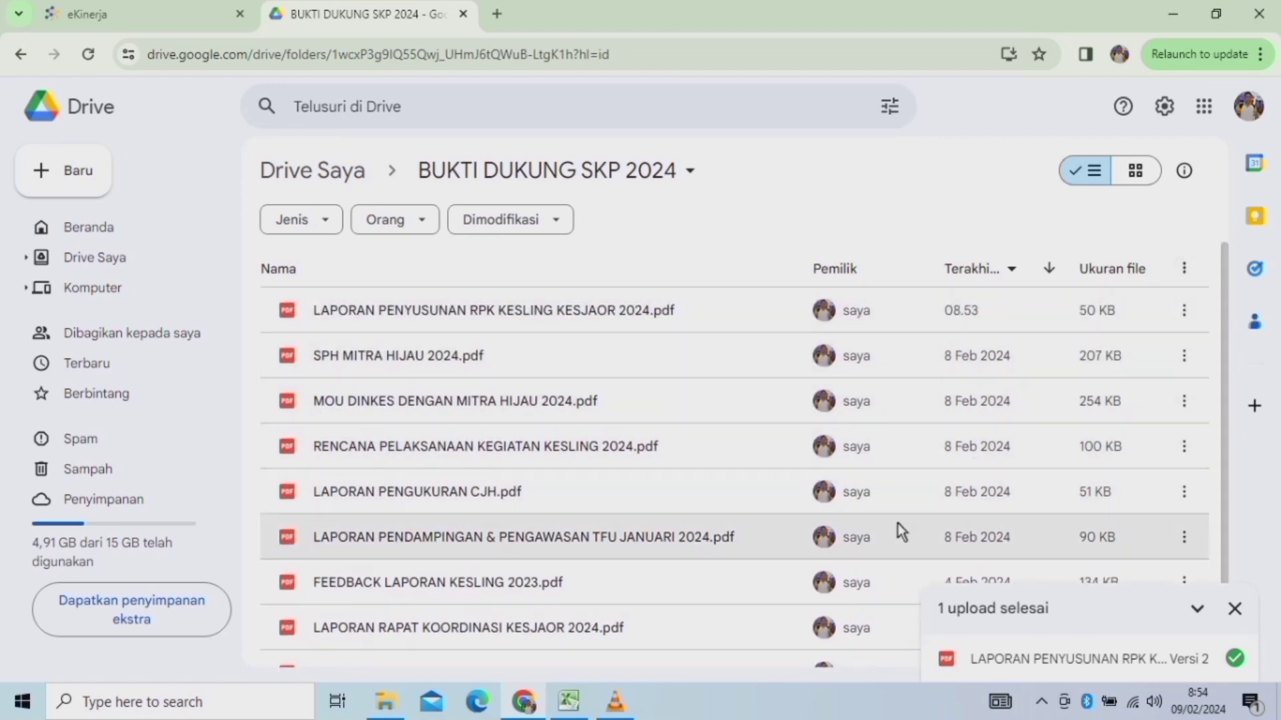
scroll(1218, 345, "down", 1)
scroll(1208, 374, "down", 2)
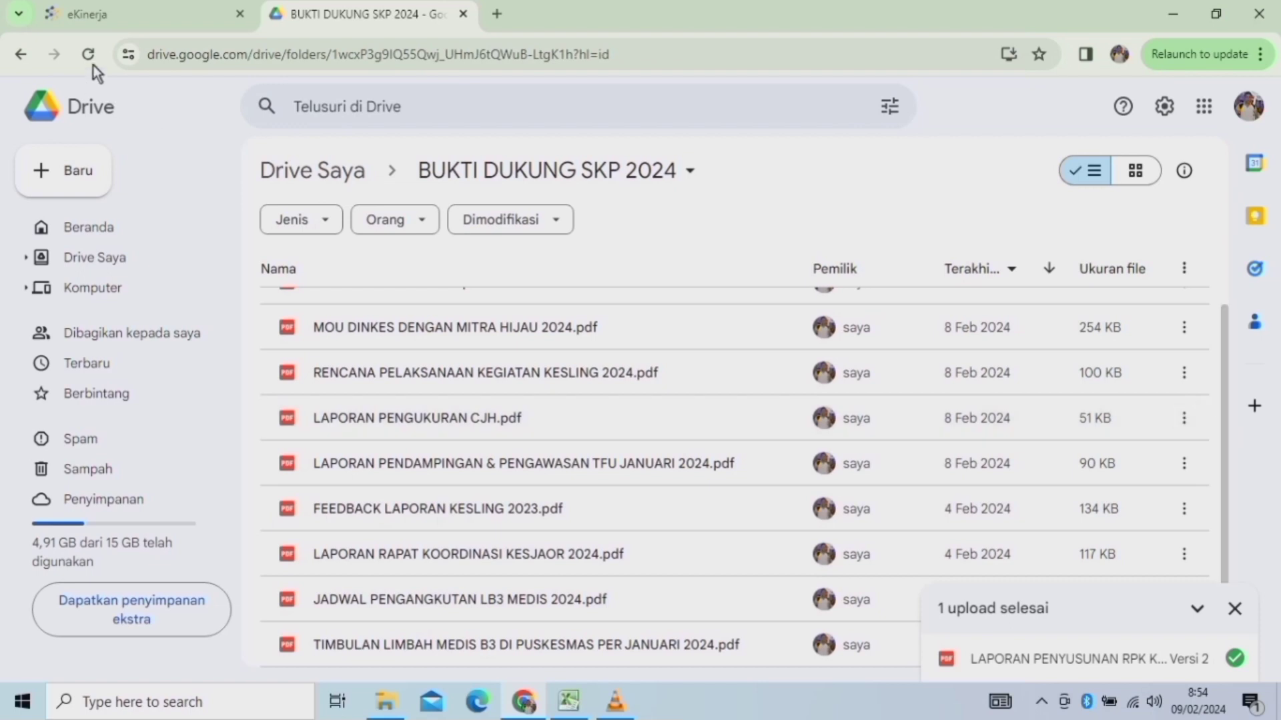
left_click(103, 11)
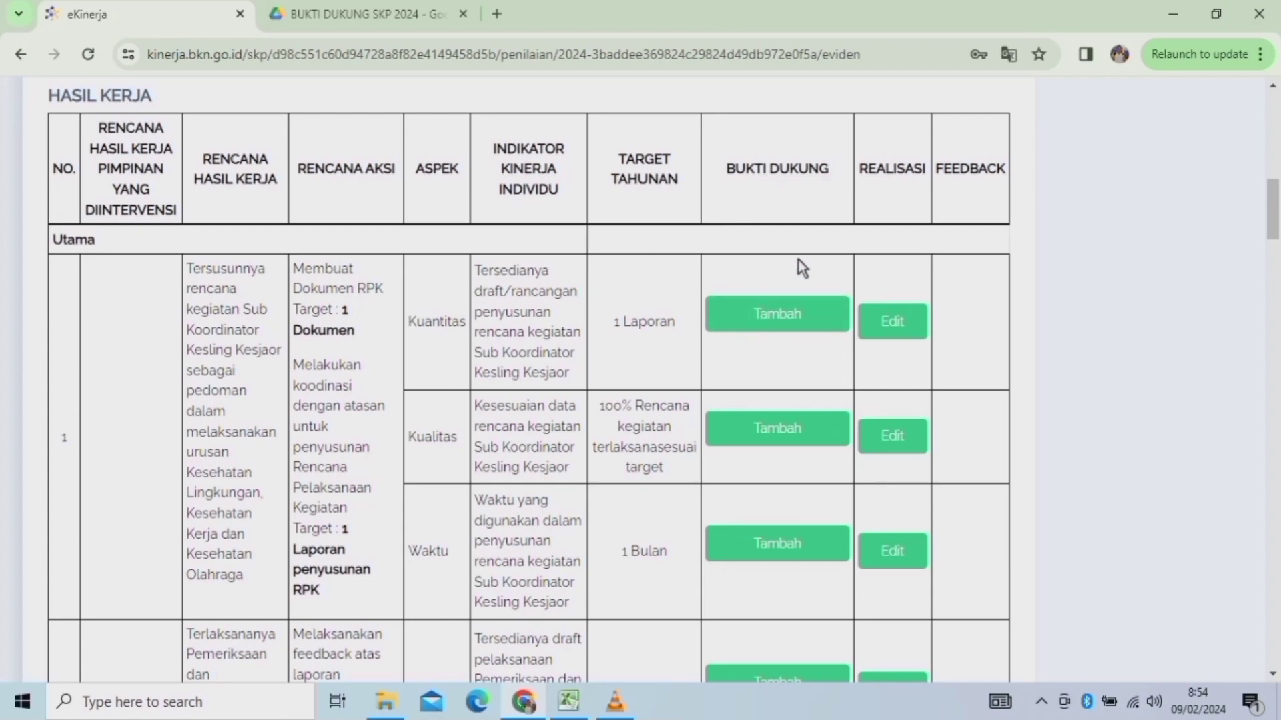
Copy the text 'Dokumen RPK' from the Kuantitas indicator's action plan.
left_click(770, 315)
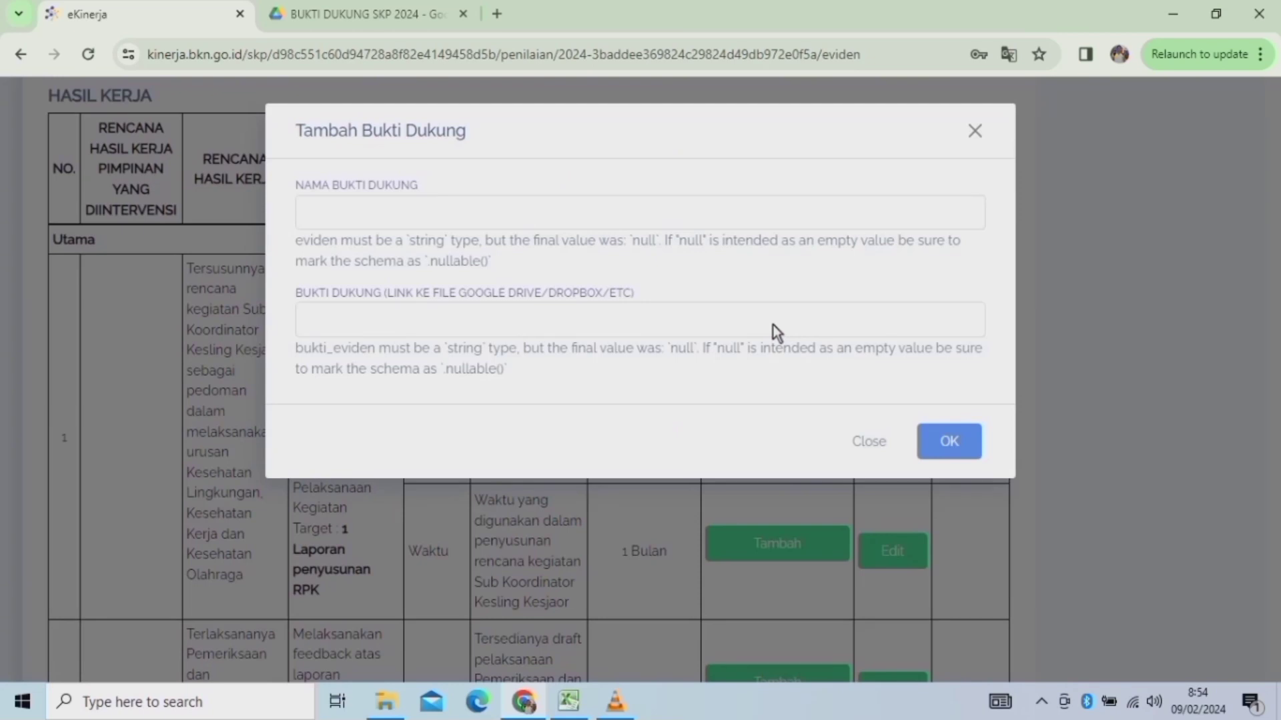
left_click(340, 213)
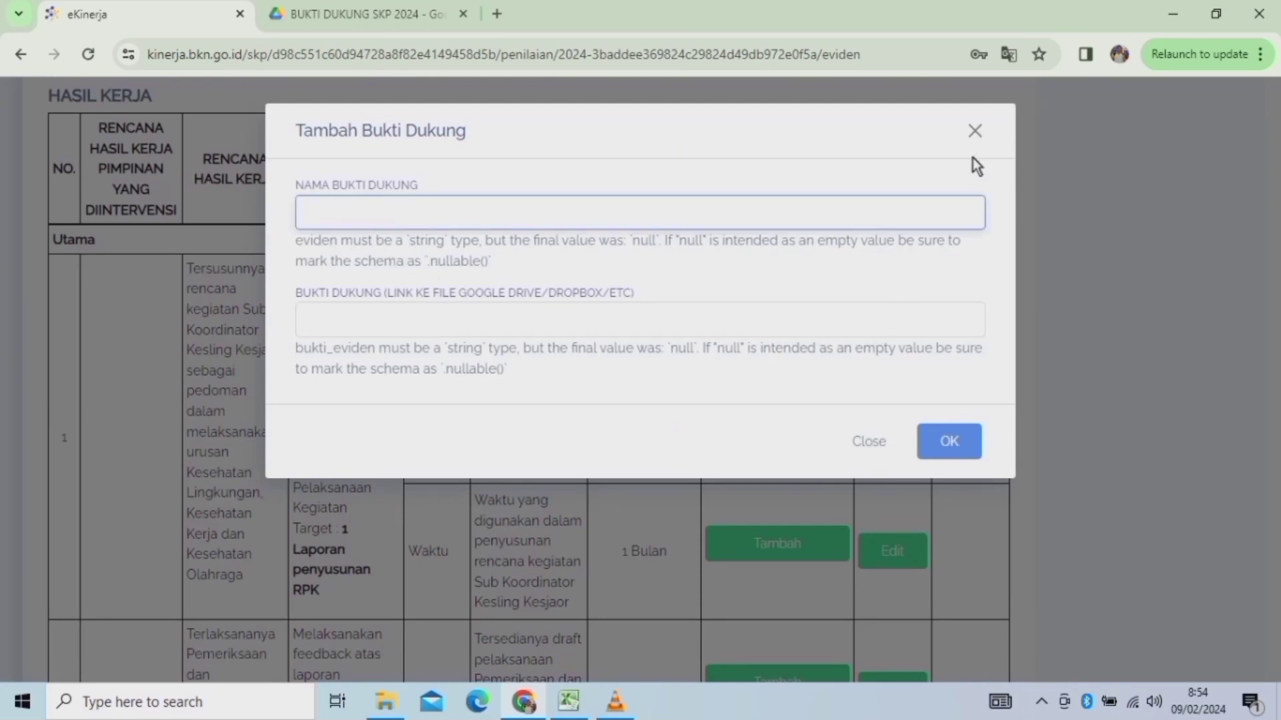
left_click(872, 444)
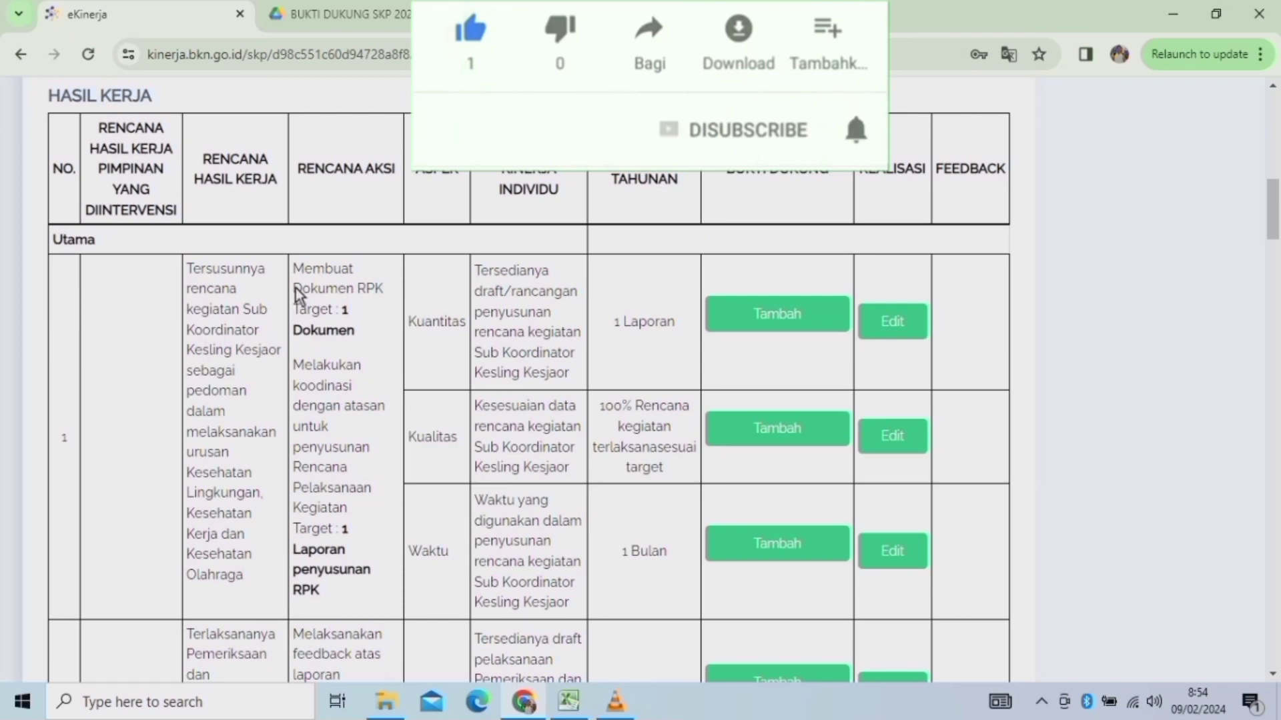
left_click_drag(294, 288, 386, 289)
key("ctrl+c")
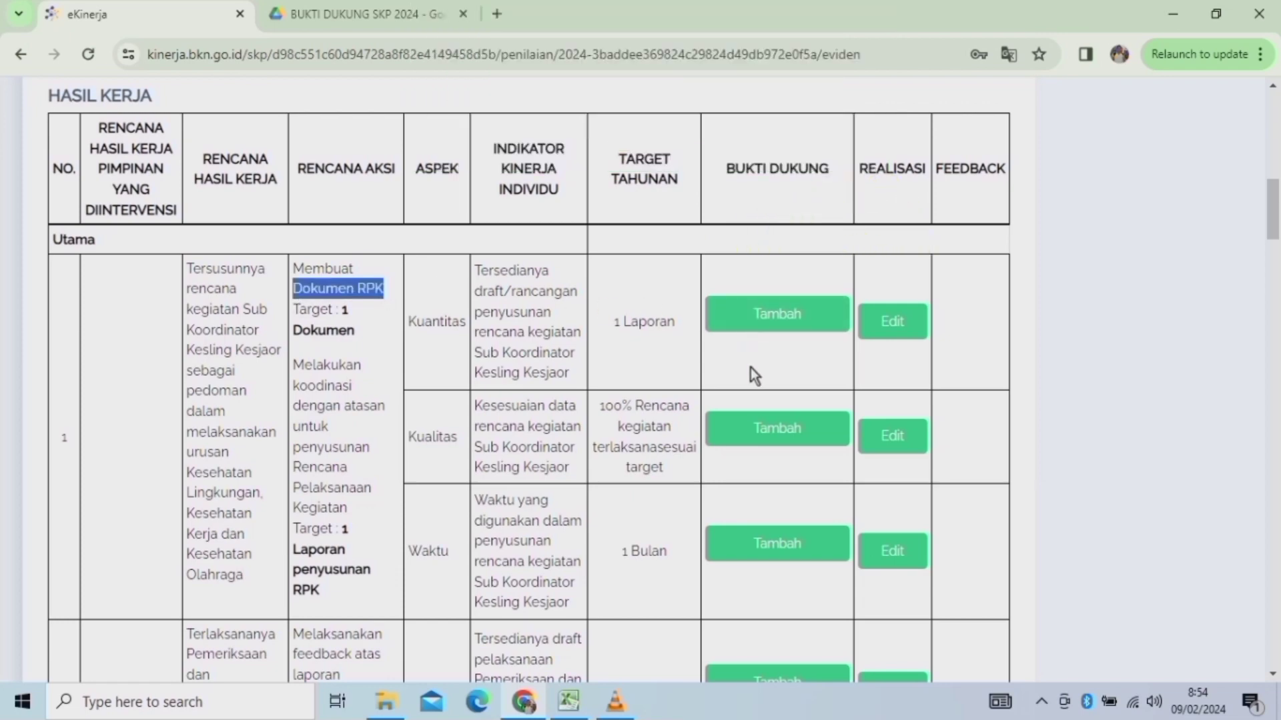
Paste 'Dokumen RPK' as the Kuantitas evidence name, then bring up the Drive tab.
left_click(778, 315)
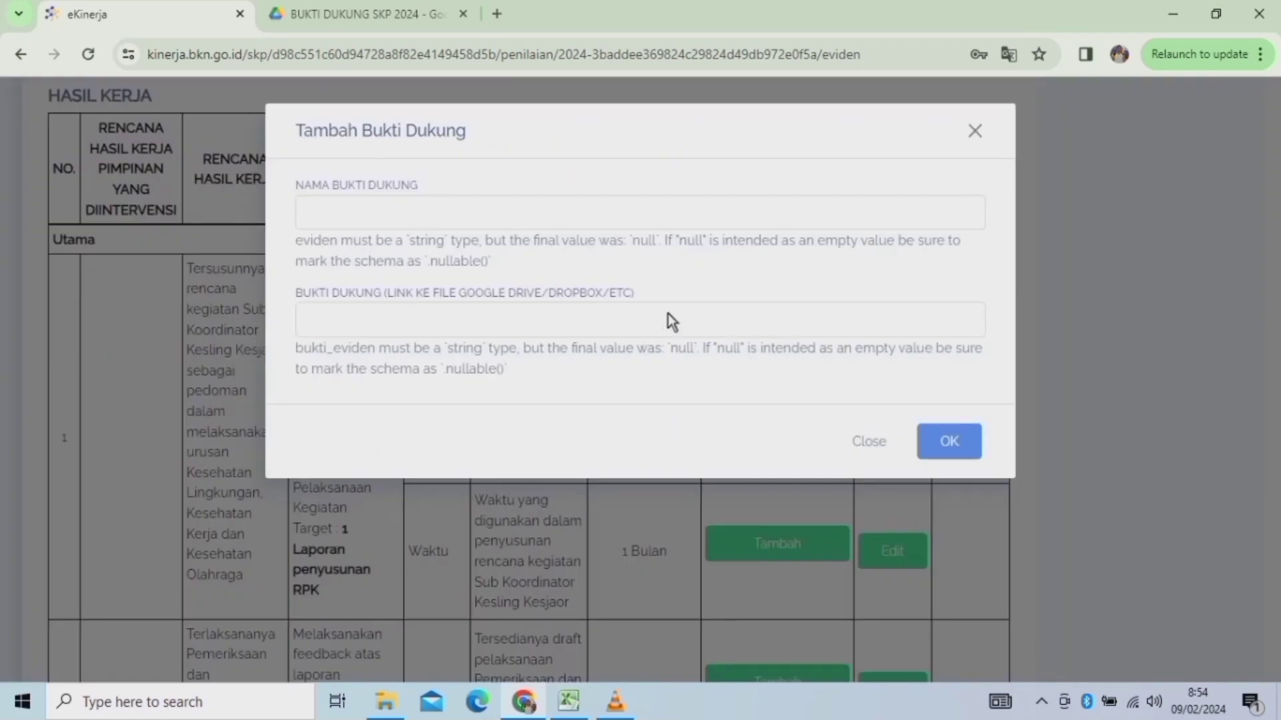
left_click(342, 214)
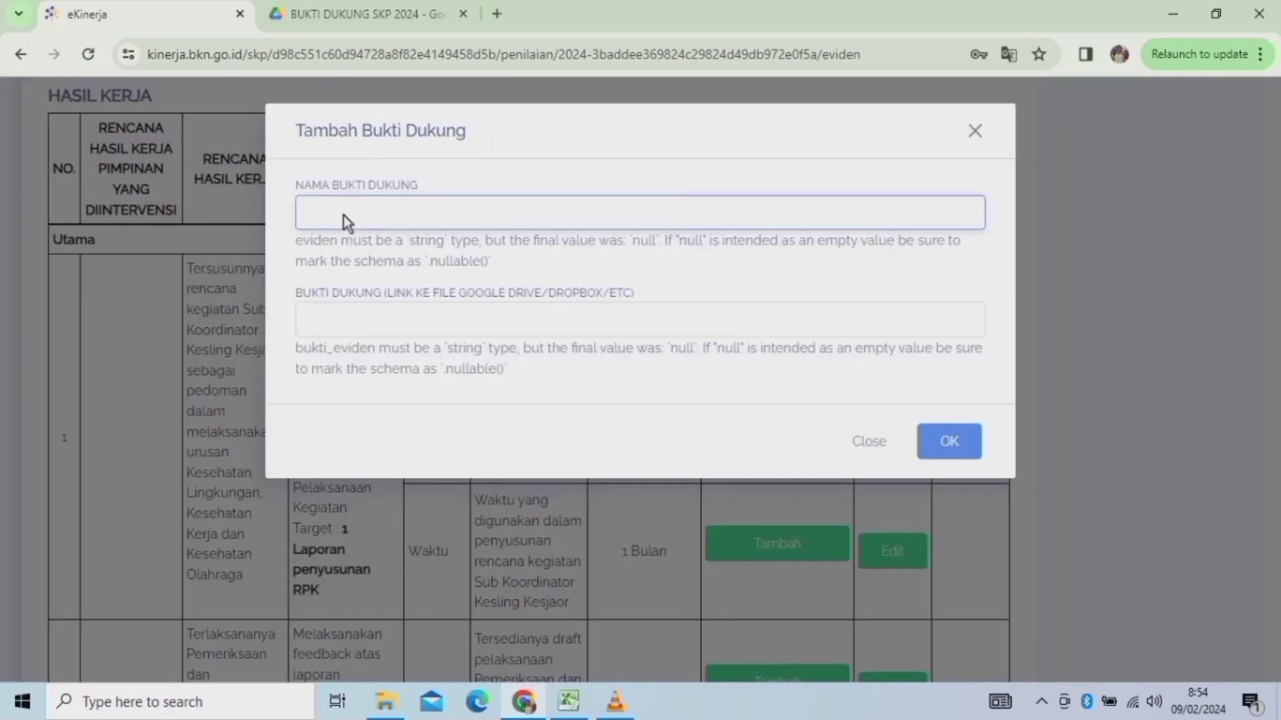
key("ctrl+v")
left_click(347, 315)
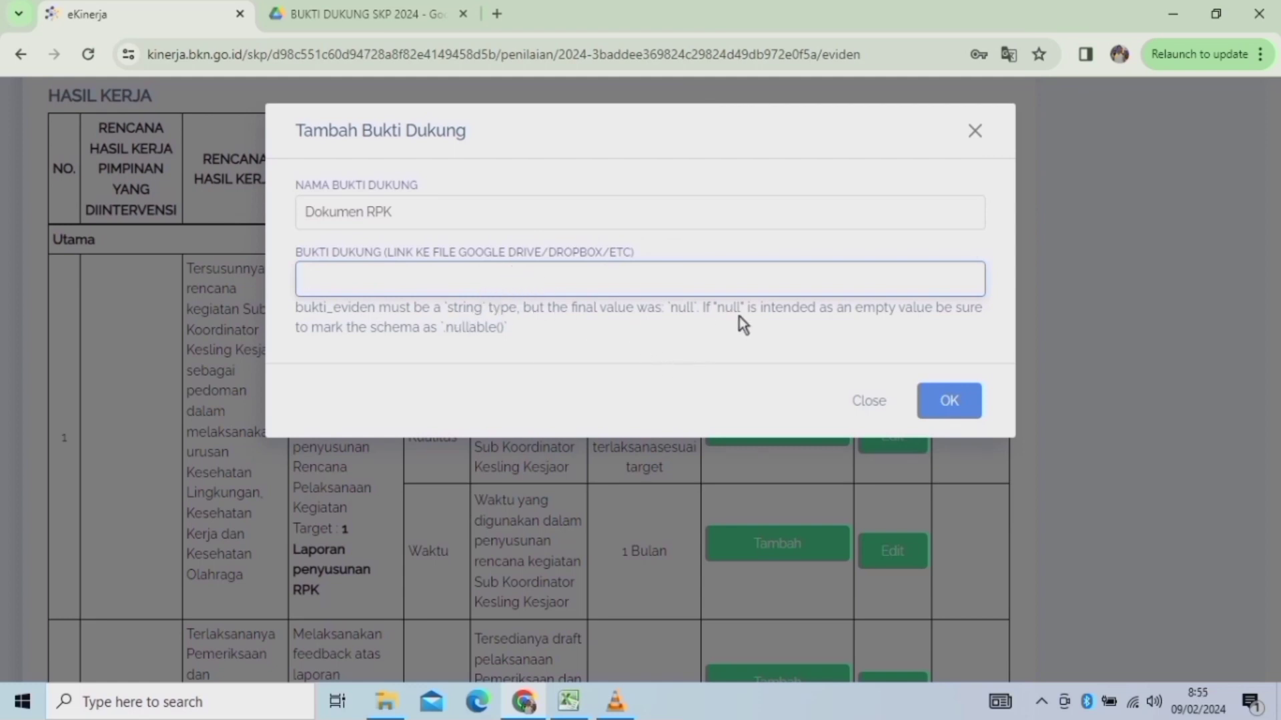
left_click(372, 14)
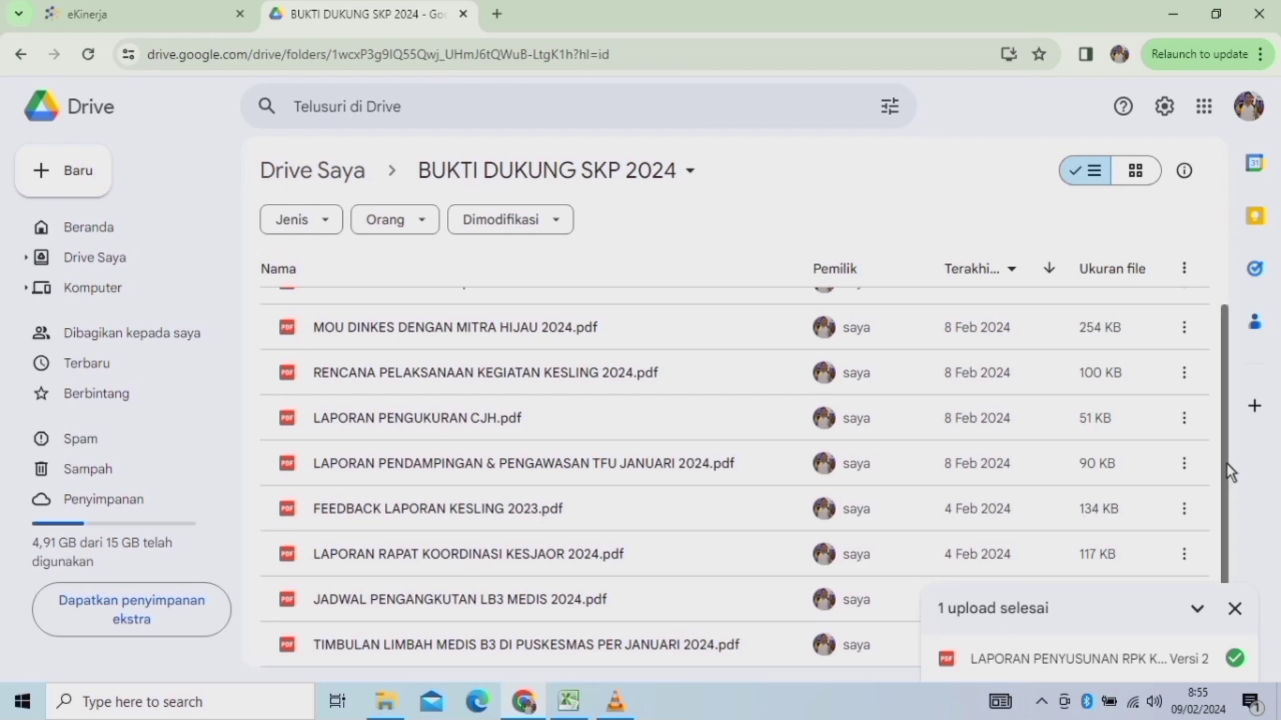
Copy the share link of RENCANA PELAKSANAAN KEGIATAN KESLING 2024.pdf and save it as Dokumen RPK's link.
left_click_drag(1231, 491, 1236, 386)
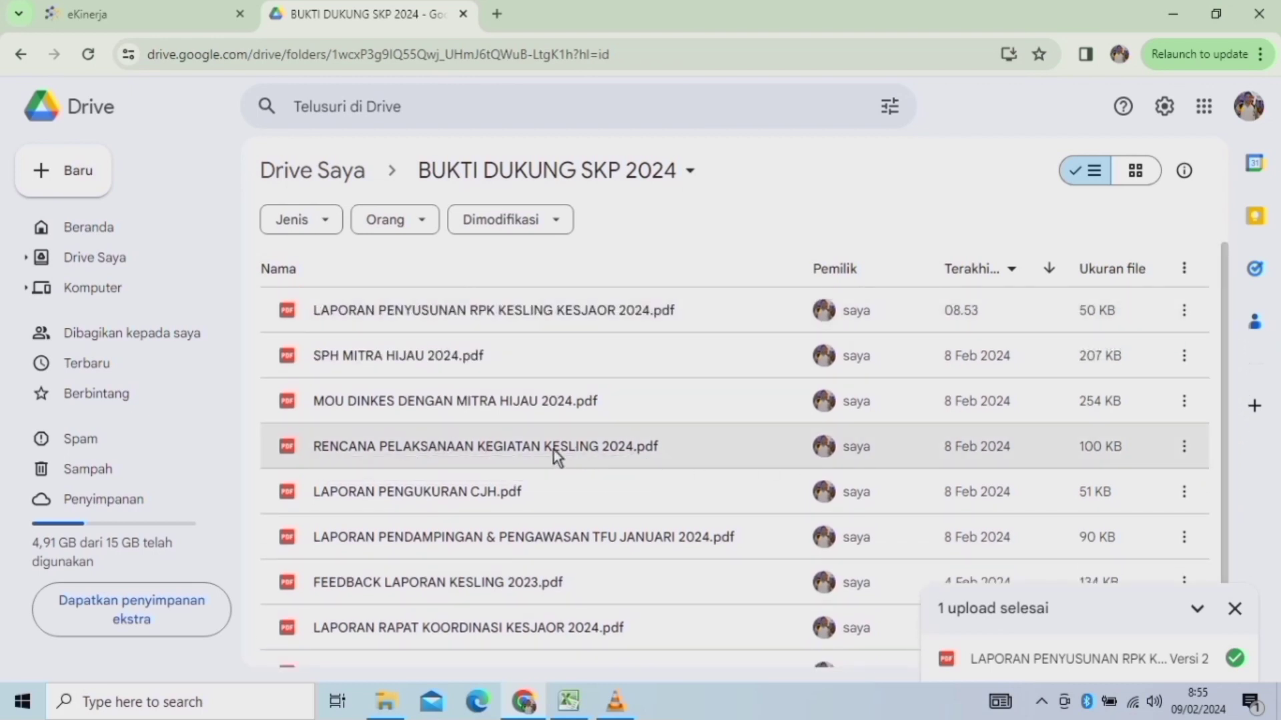
left_click(1187, 447)
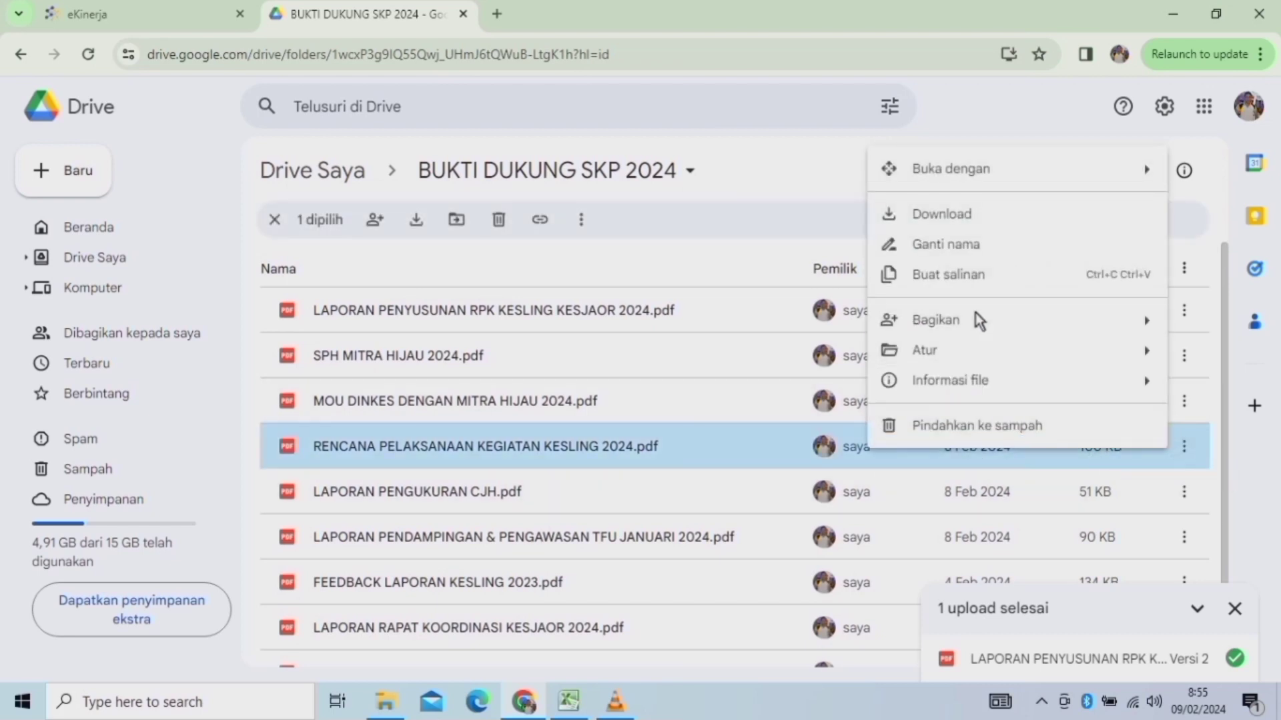
mouse_move(921, 330)
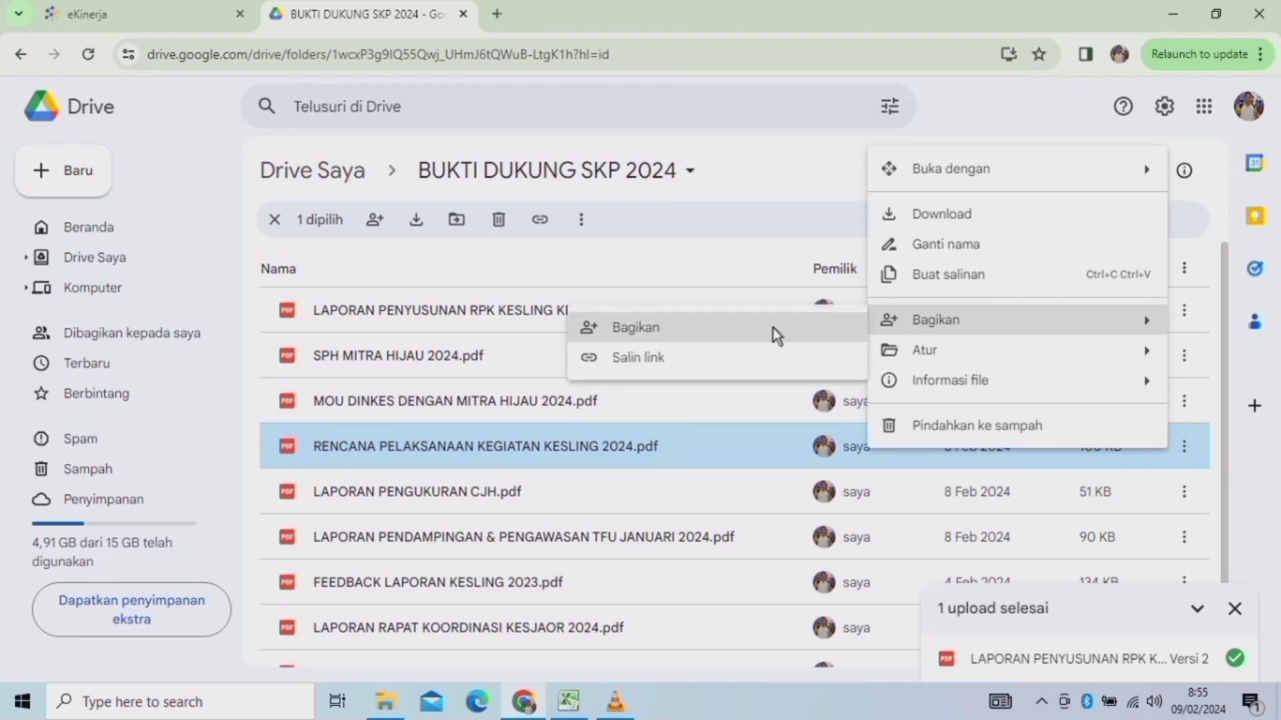
left_click(617, 366)
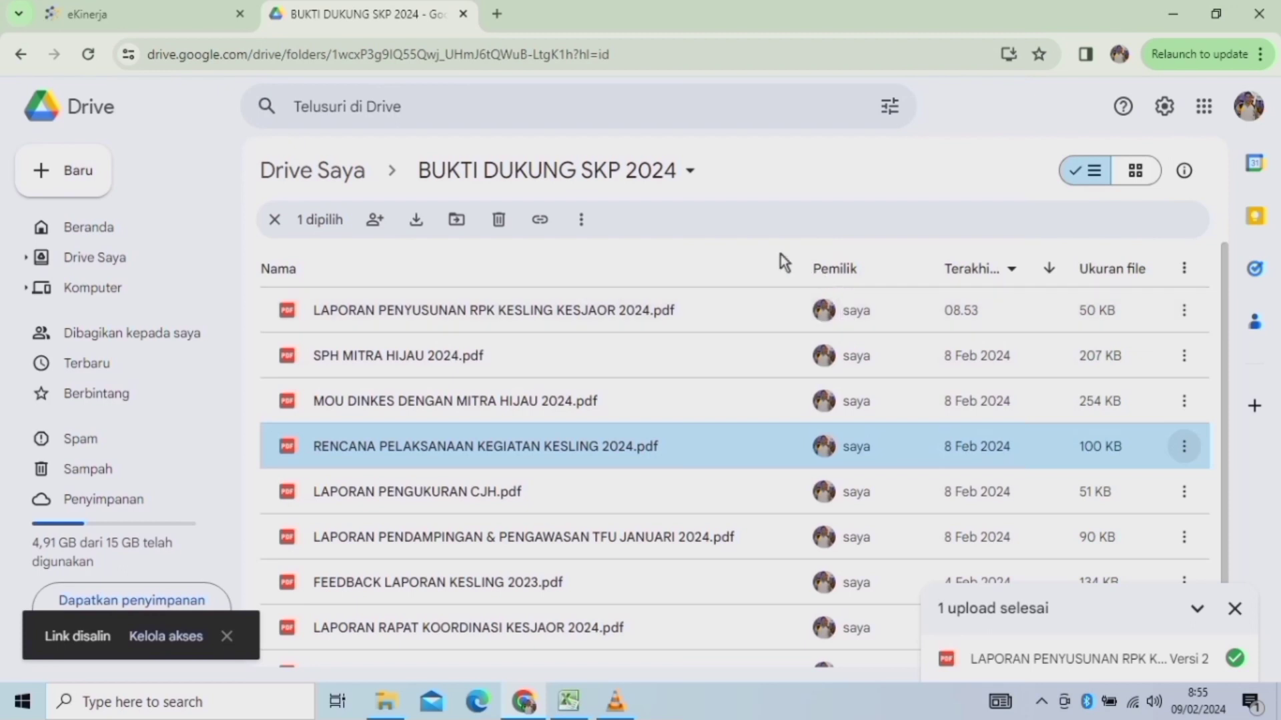
left_click(105, 19)
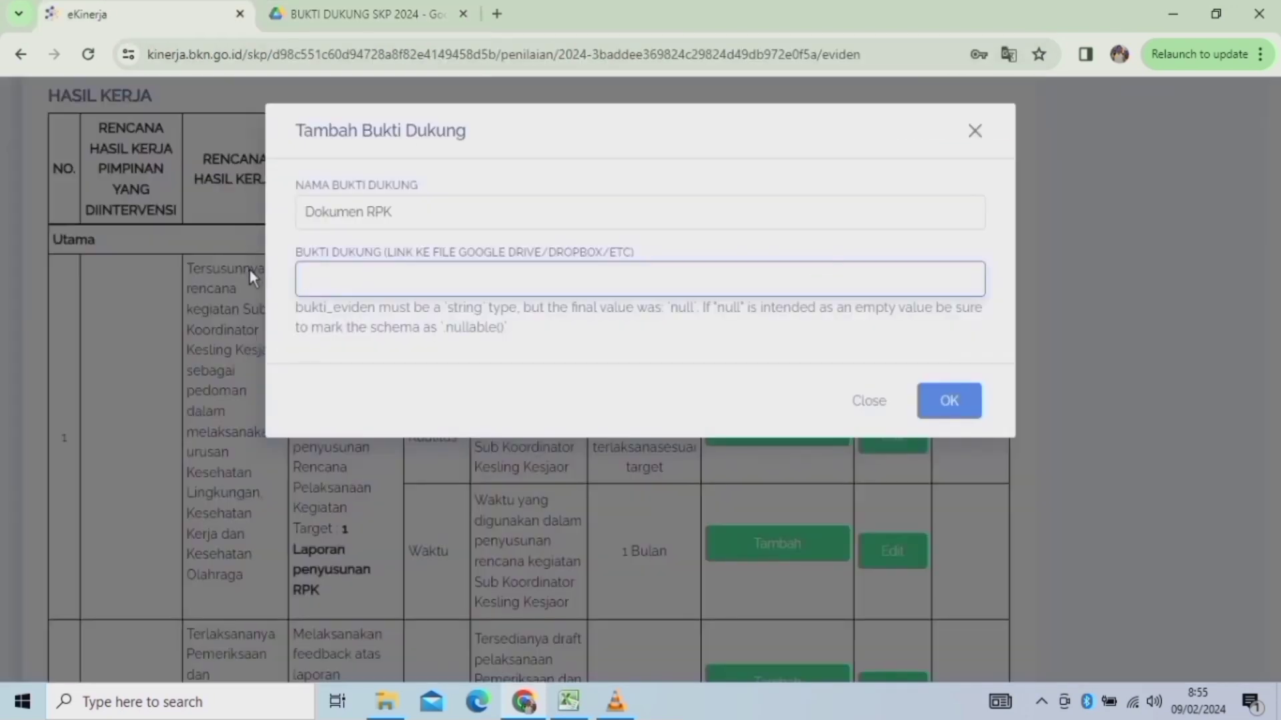
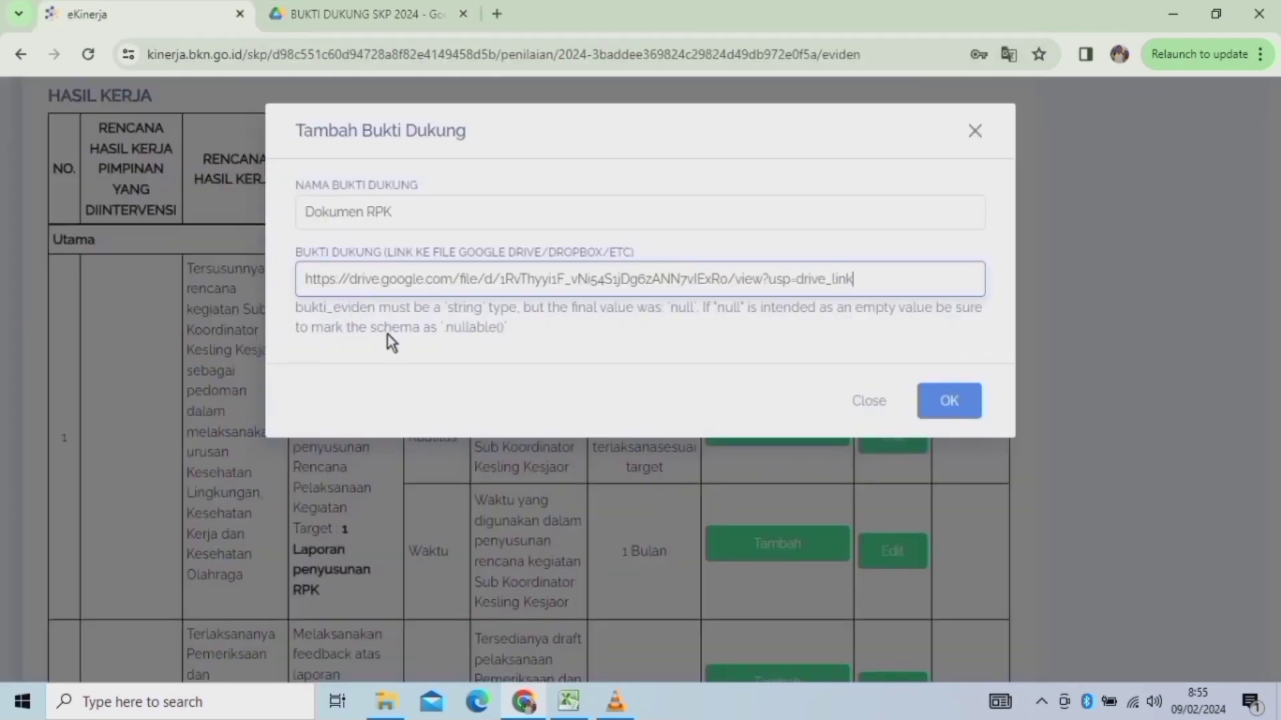
left_click(949, 403)
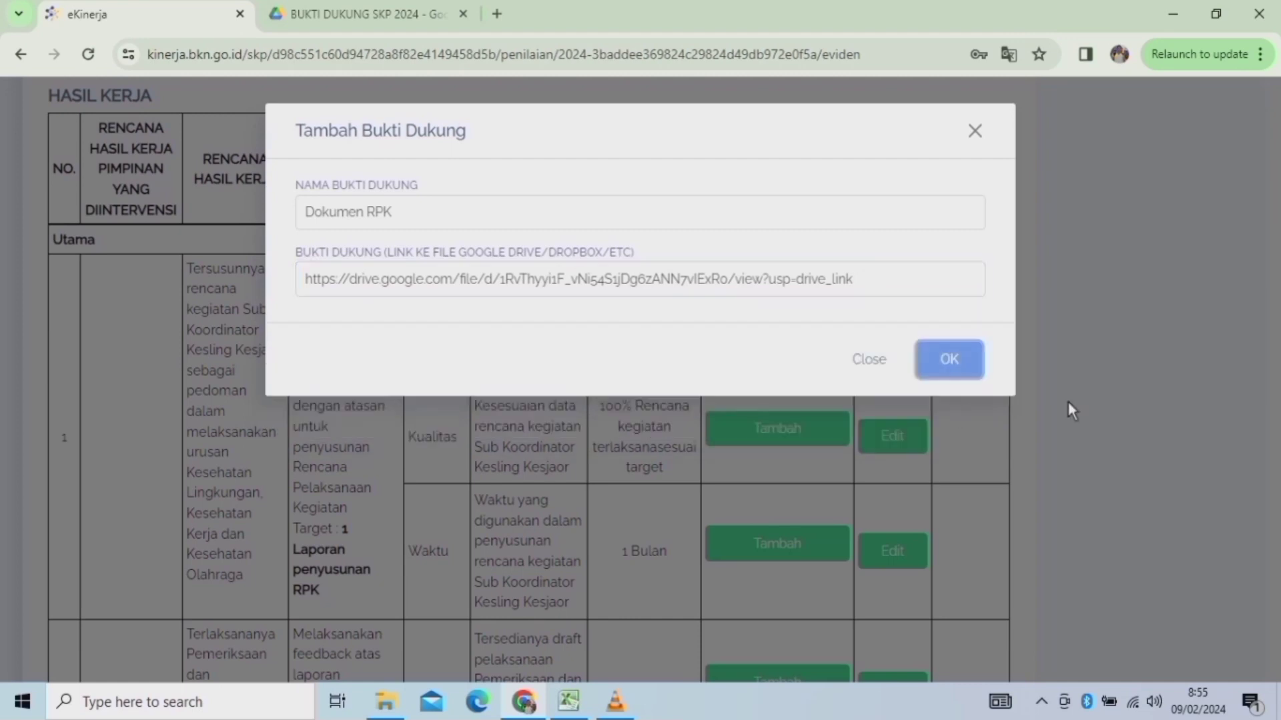
left_click(967, 370)
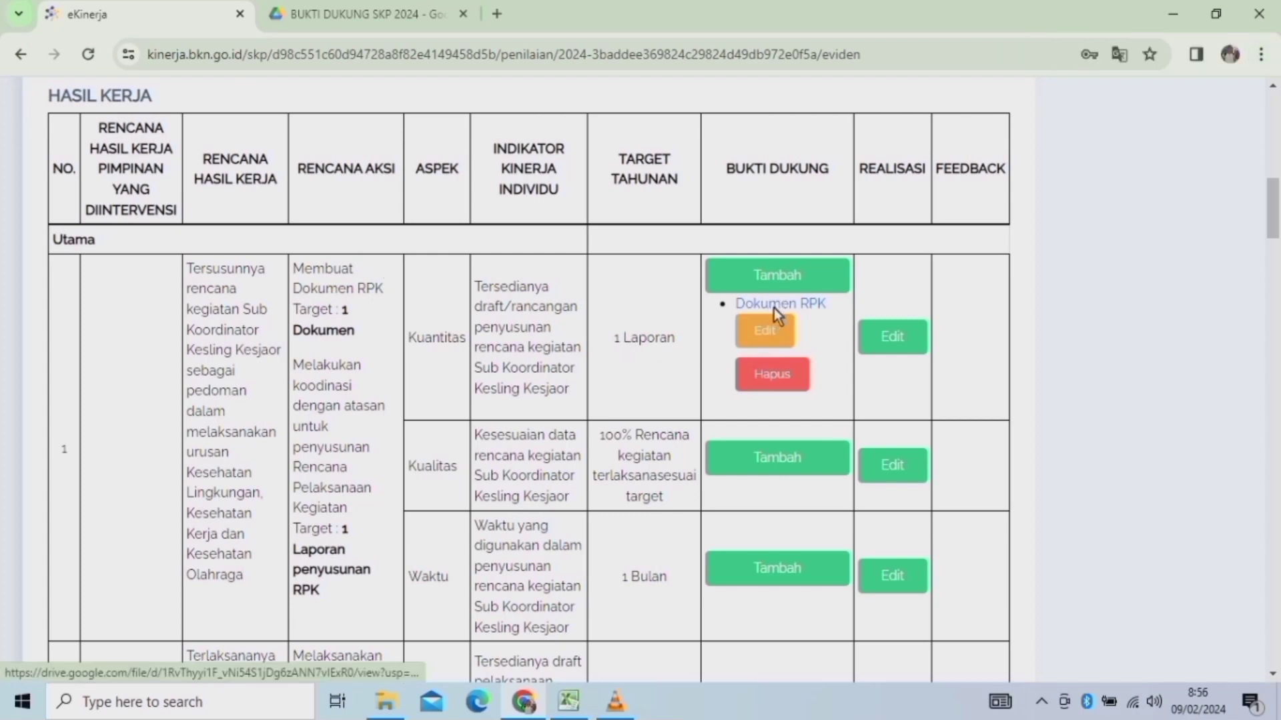
left_click(798, 306)
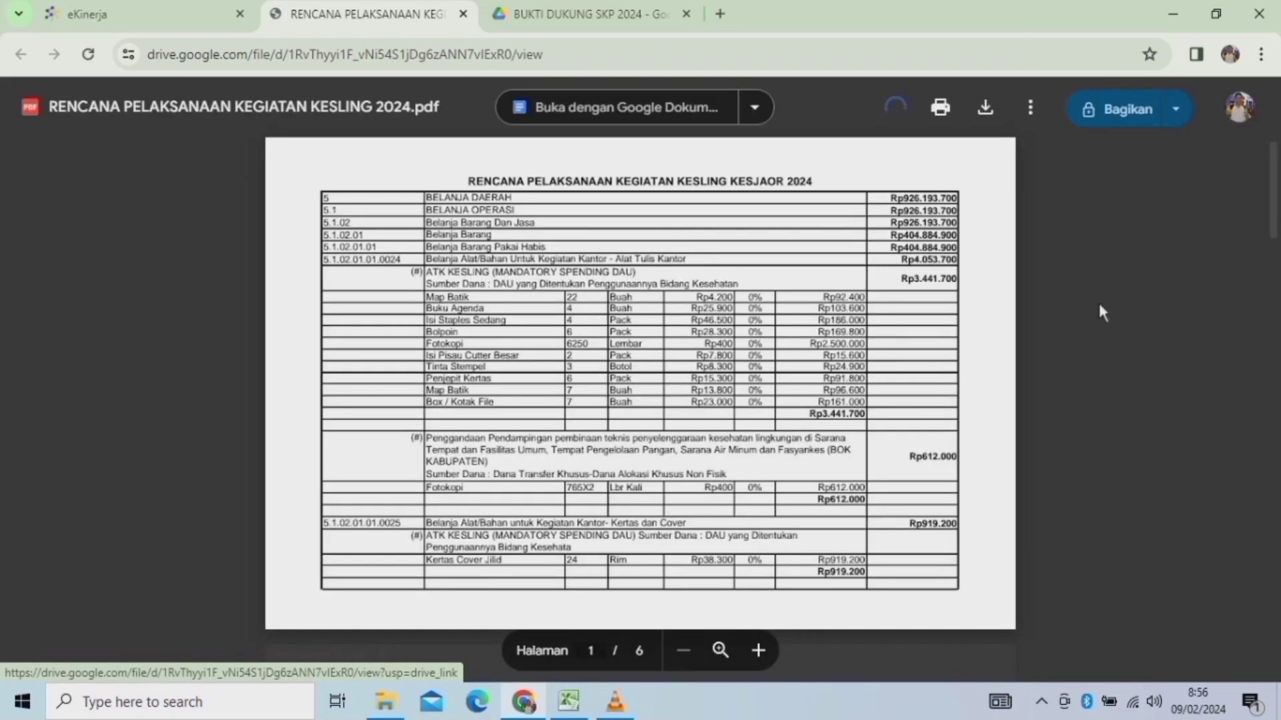
scroll(640, 380, "down", 5)
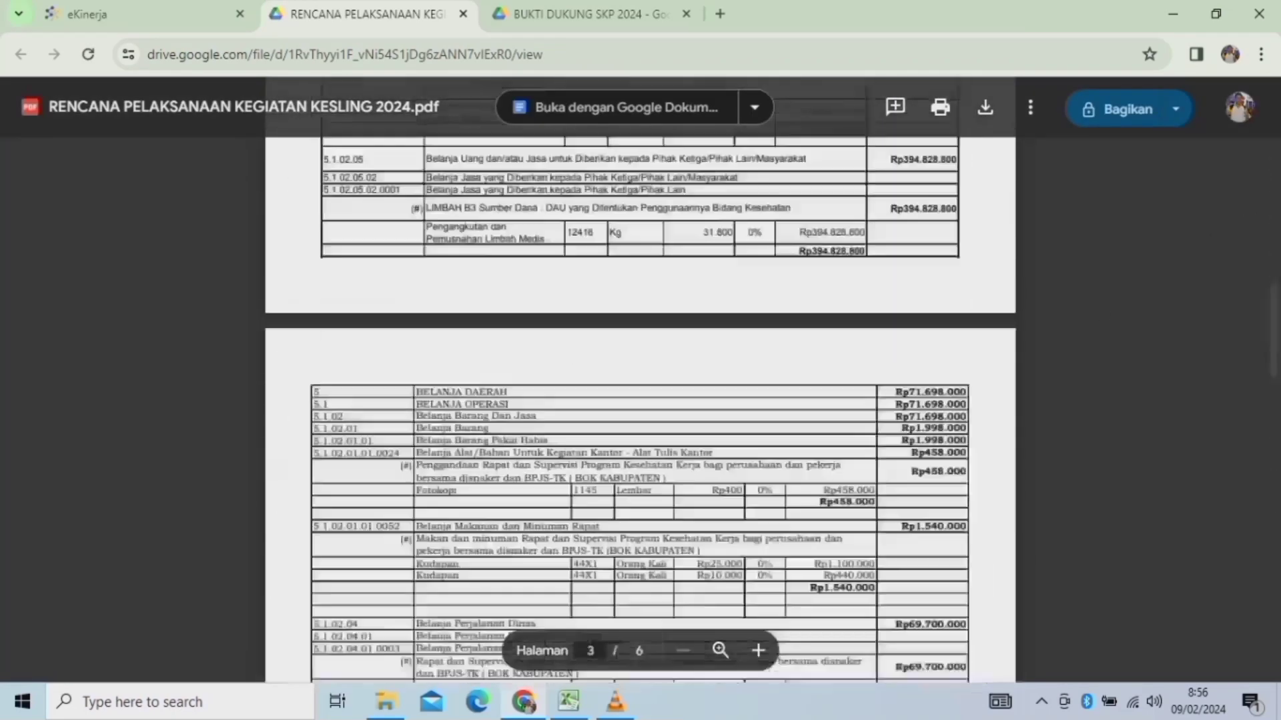
scroll(641, 380, "up", 5)
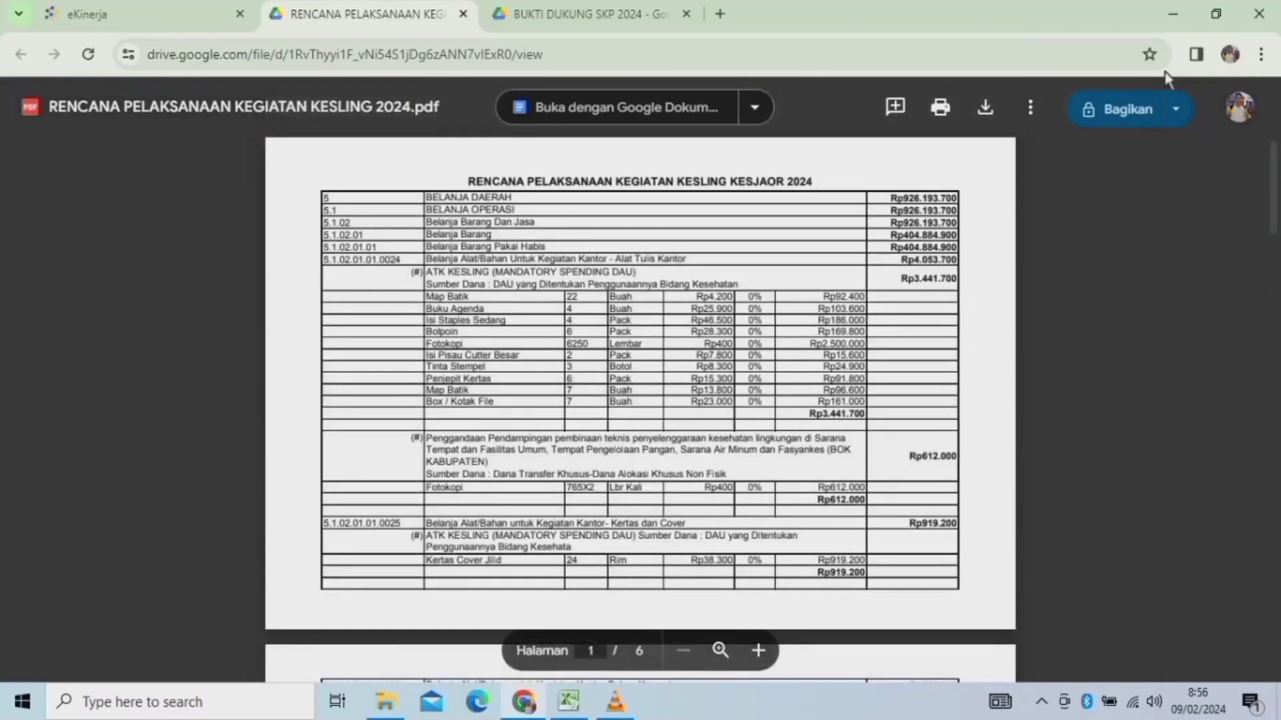
left_click(465, 15)
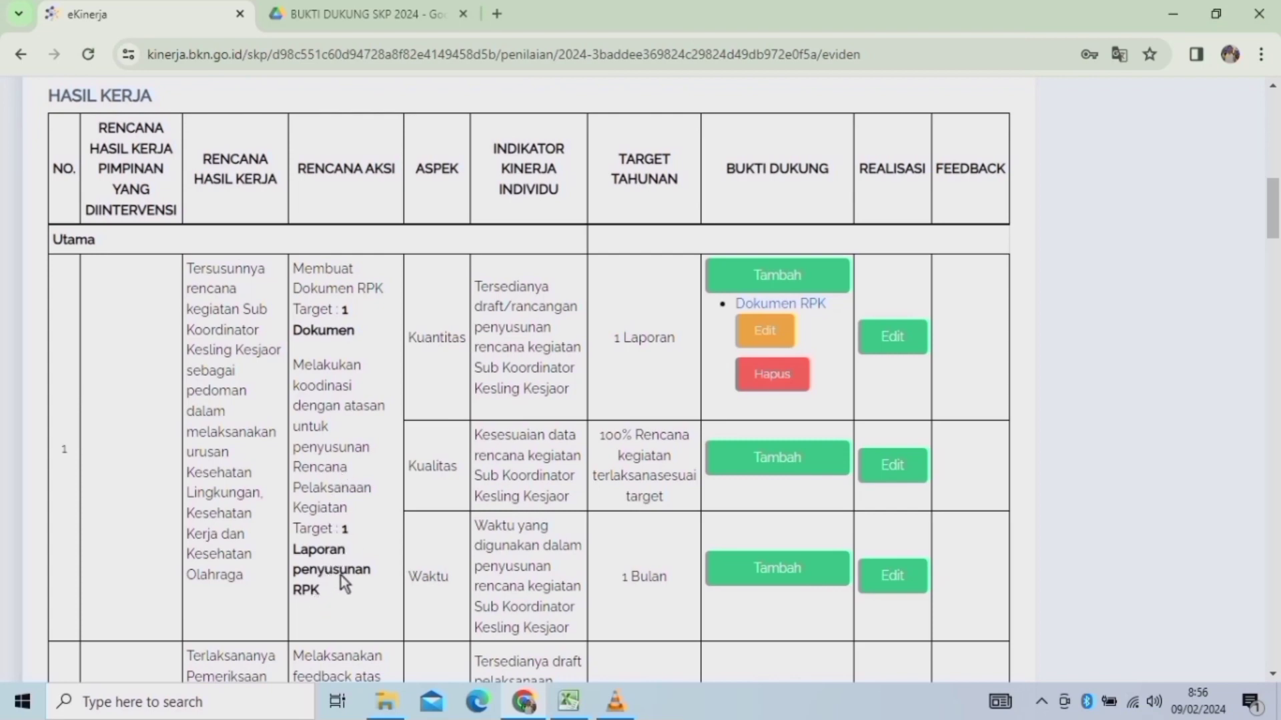
Copy the phrase 'Laporan penyusunan RPK' from the Waktu indicator's action plan.
left_click(798, 560)
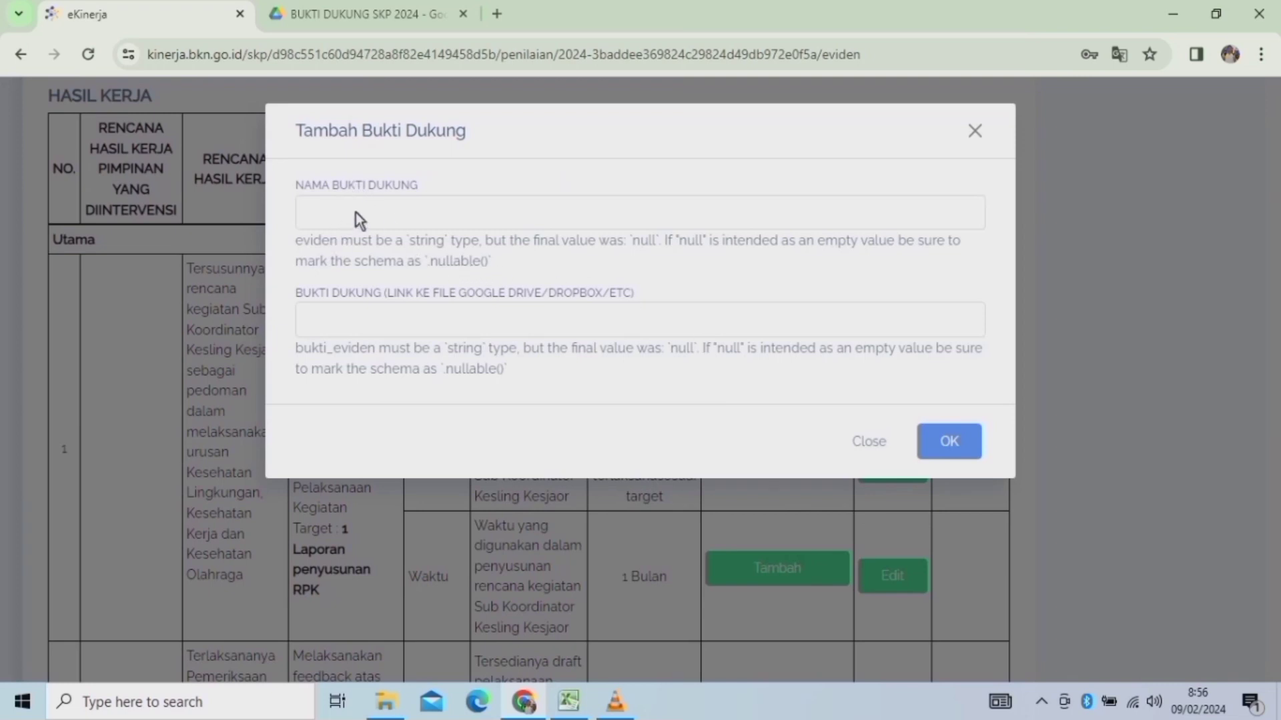
left_click(327, 214)
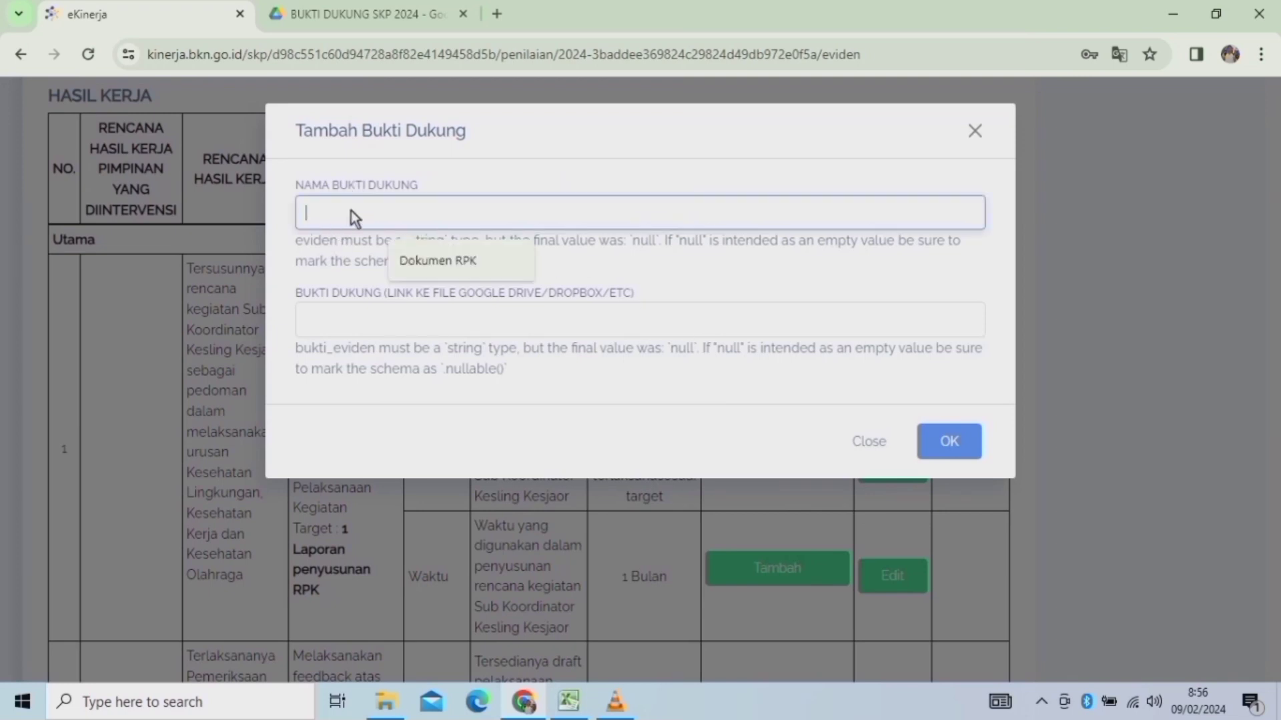
left_click(870, 442)
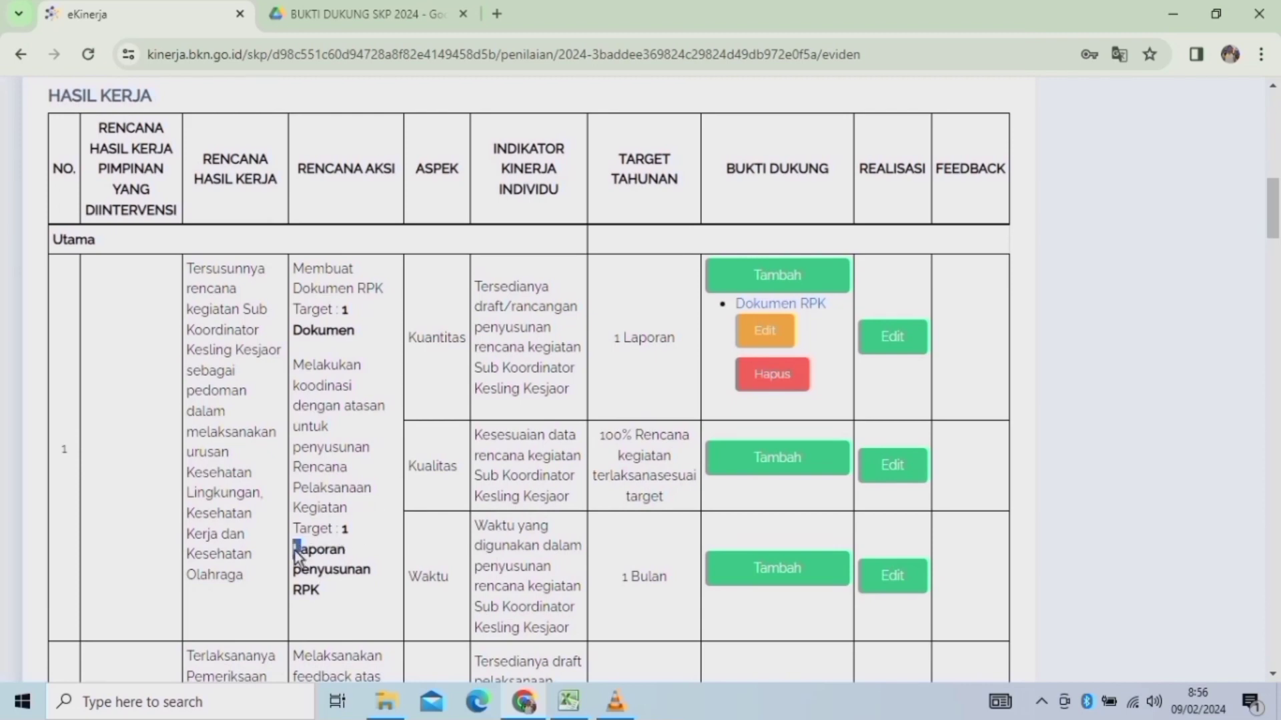
left_click_drag(296, 554, 335, 596)
left_click_drag(294, 548, 331, 595)
key("ctrl+c")
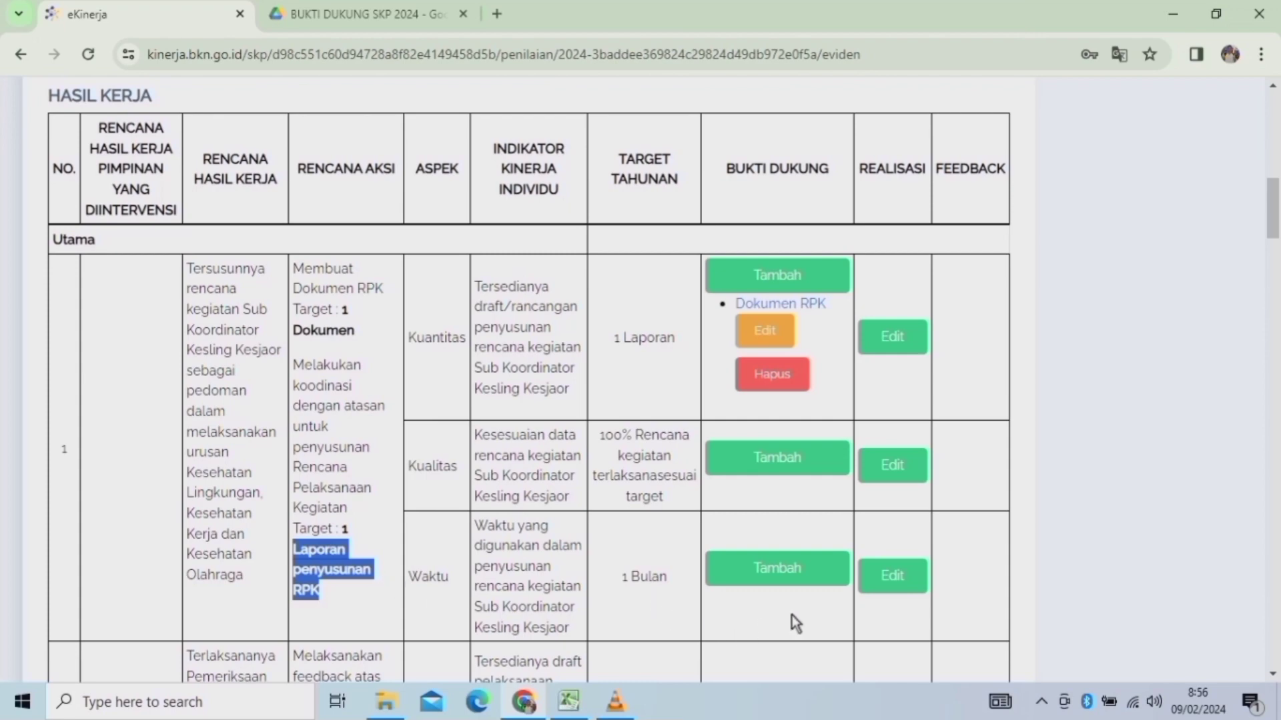
Open a Waktu evidence entry and paste 'Laporan penyusunan RPK' as its name.
left_click(785, 569)
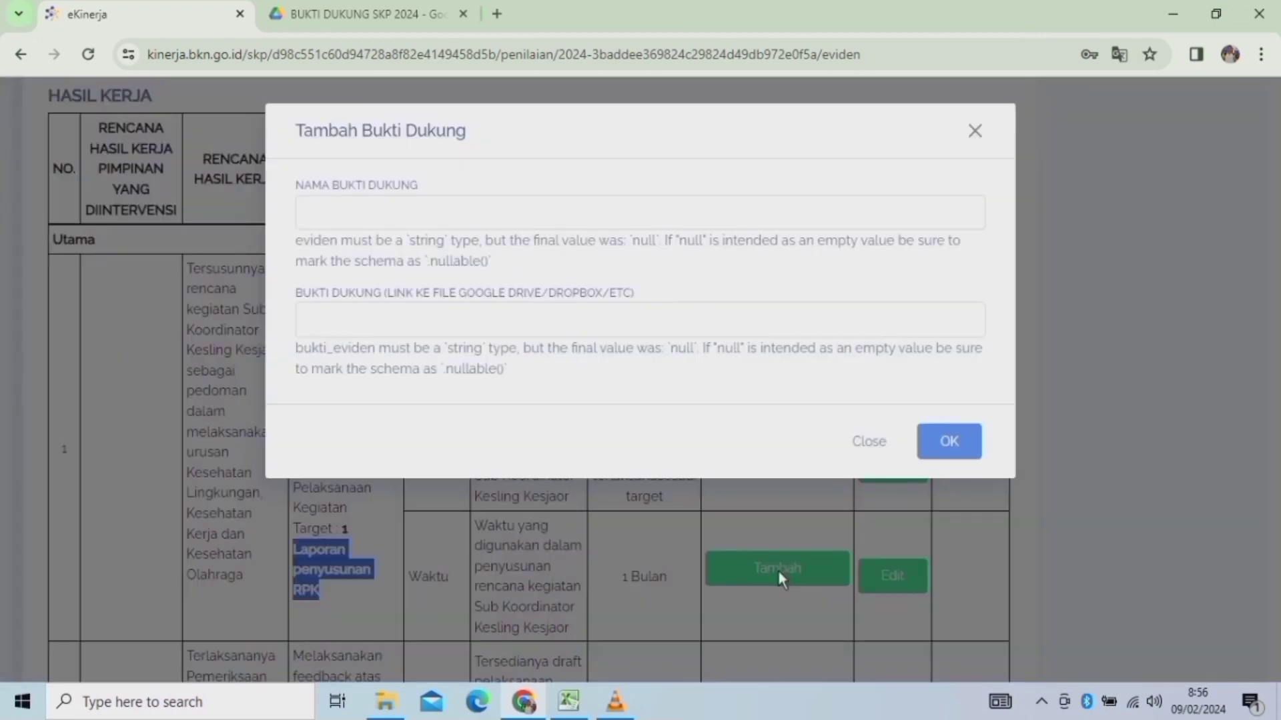
left_click(330, 212)
key("ctrl+v")
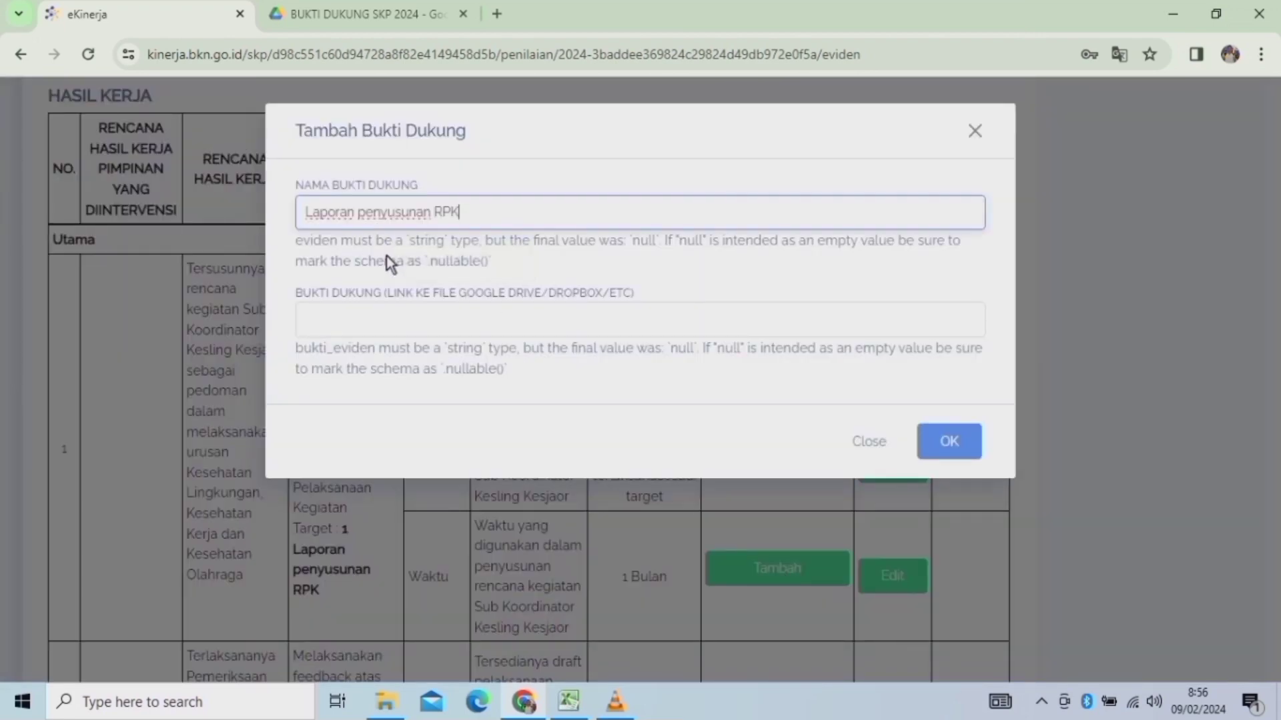
left_click(363, 323)
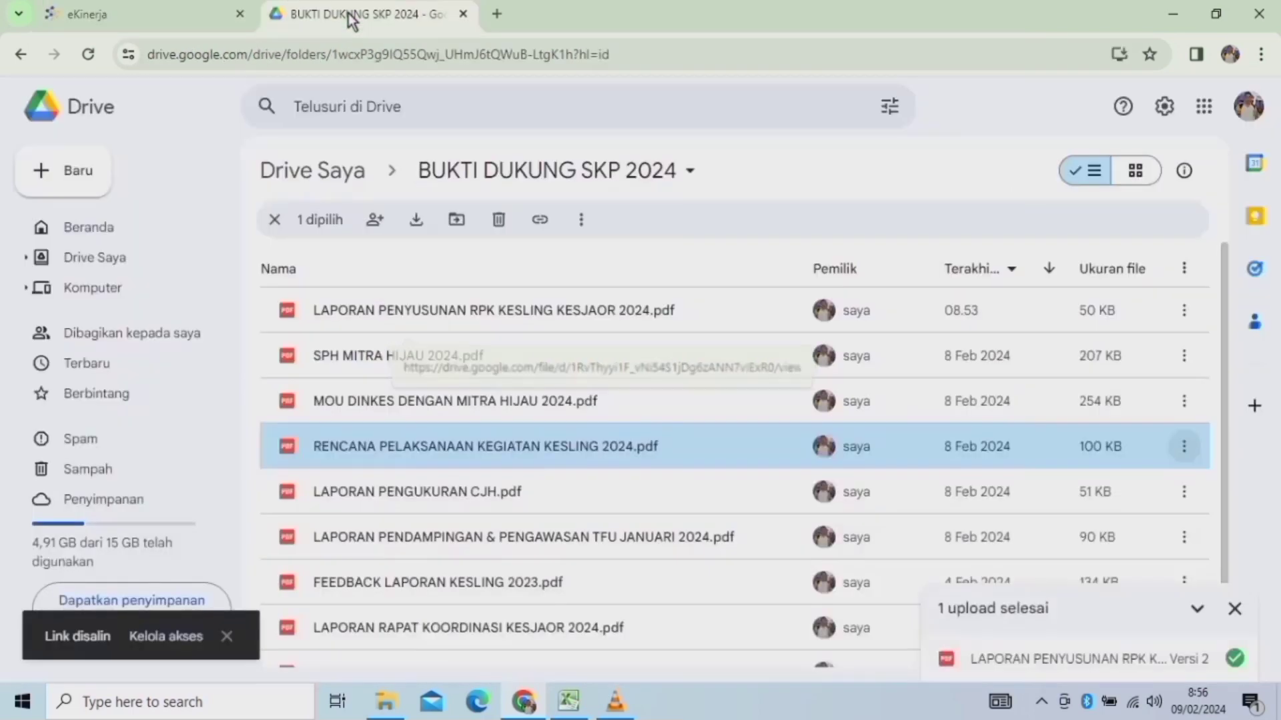
Copy the RPK report PDF's Drive share link and save it as the Laporan penyusunan RPK evidence.
left_click(353, 17)
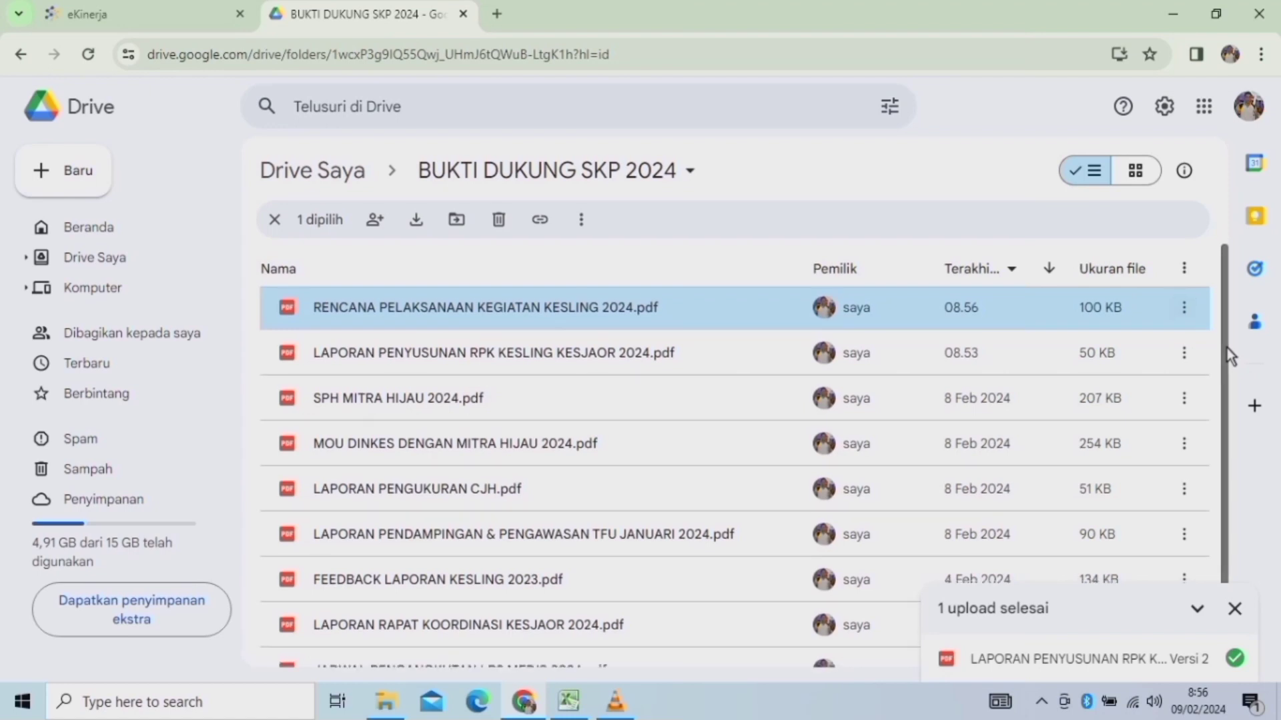
left_click_drag(1227, 345, 1228, 356)
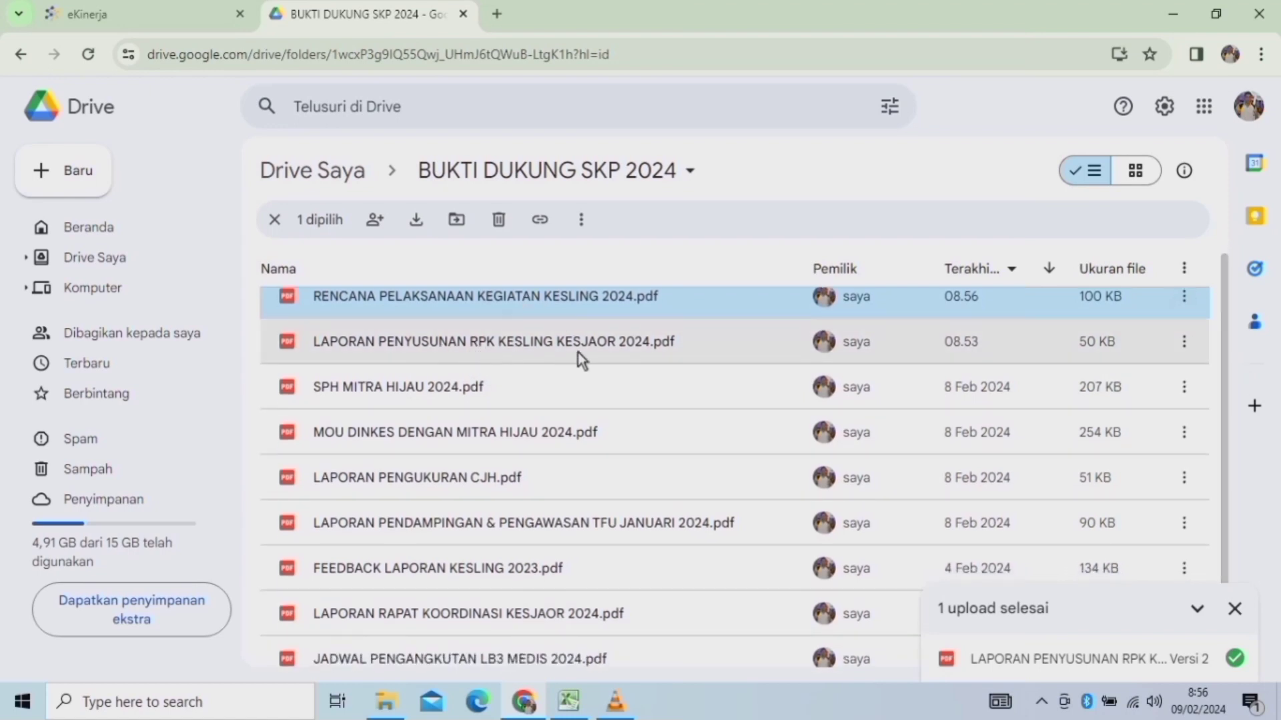
left_click(1184, 342)
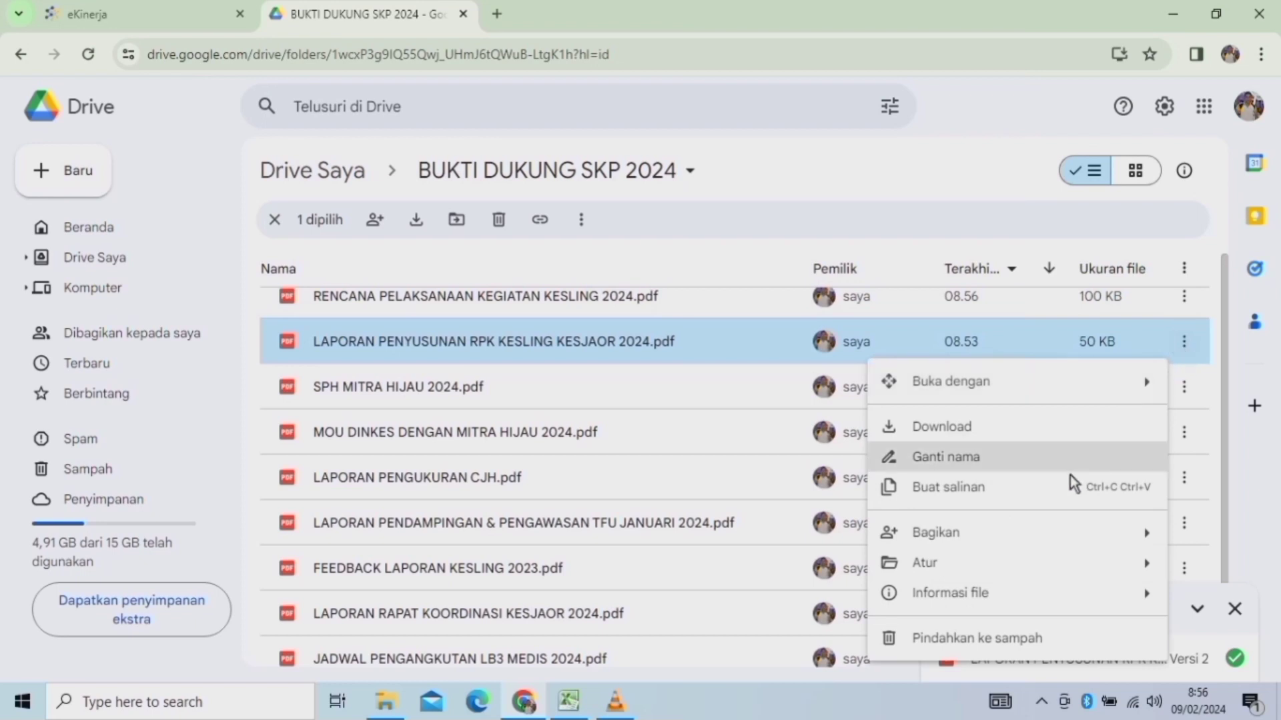
mouse_move(980, 544)
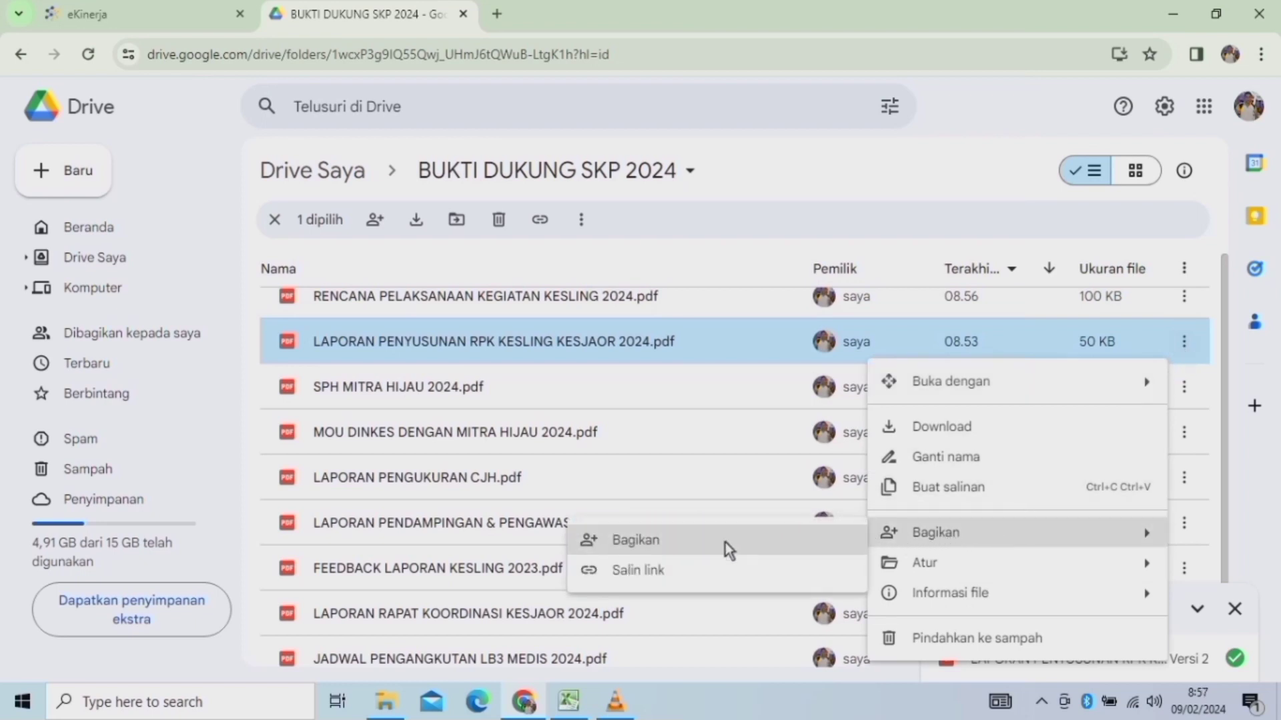
left_click(624, 574)
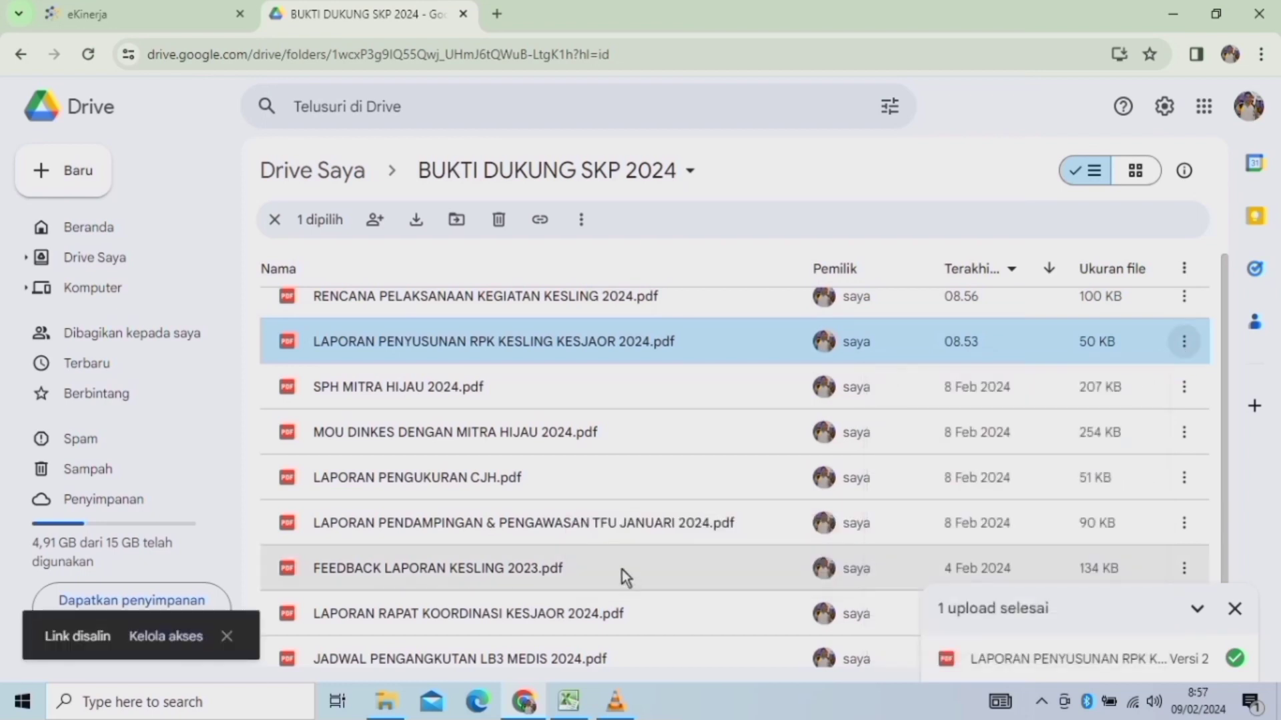
left_click(107, 13)
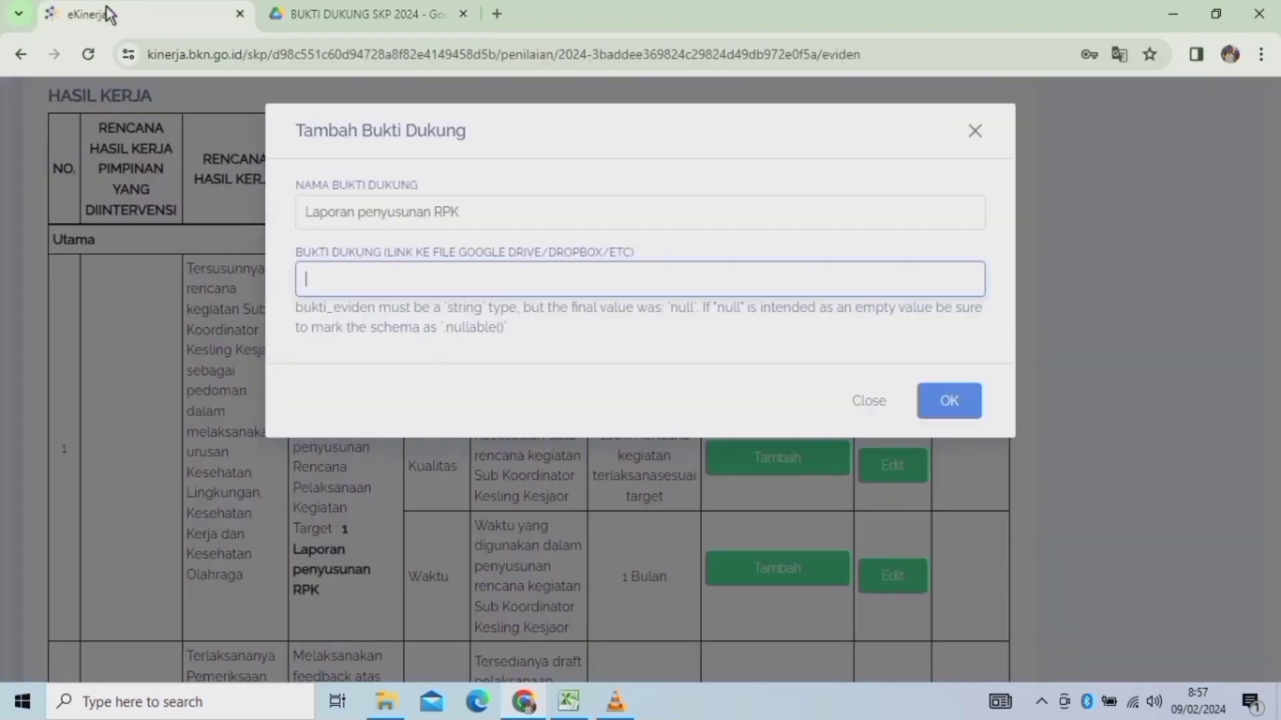
left_click(323, 281)
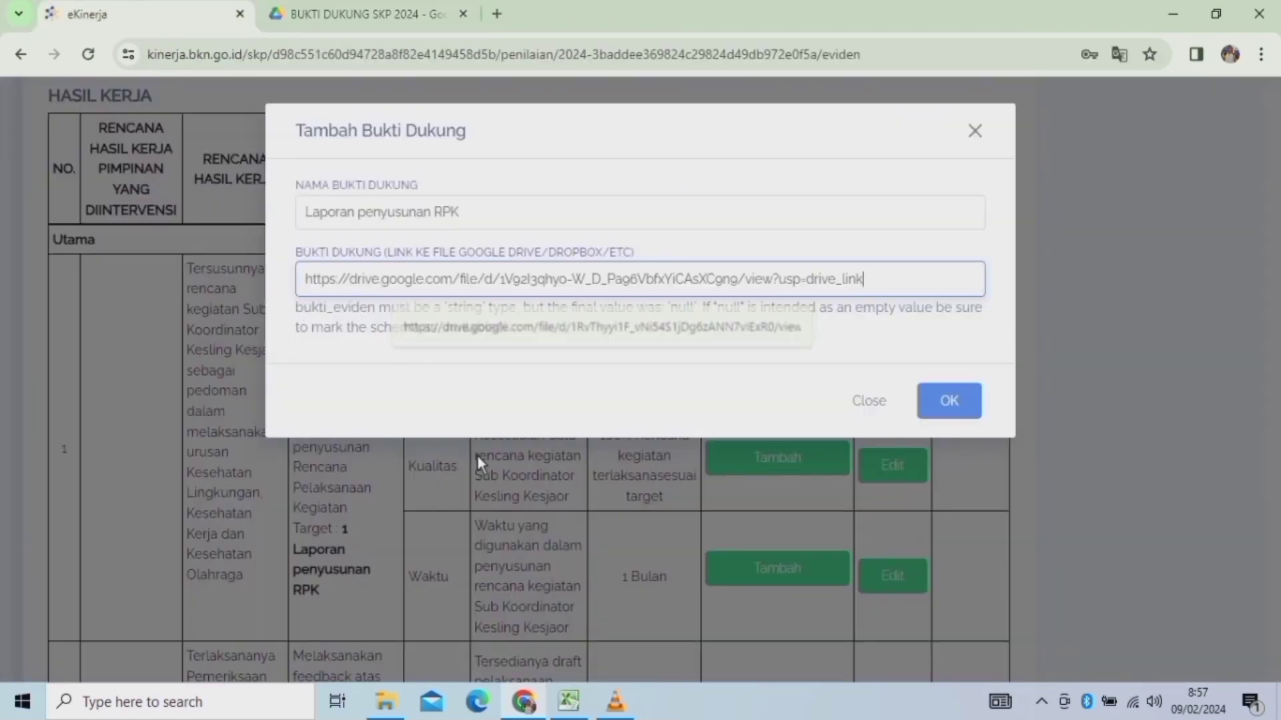
left_click(937, 399)
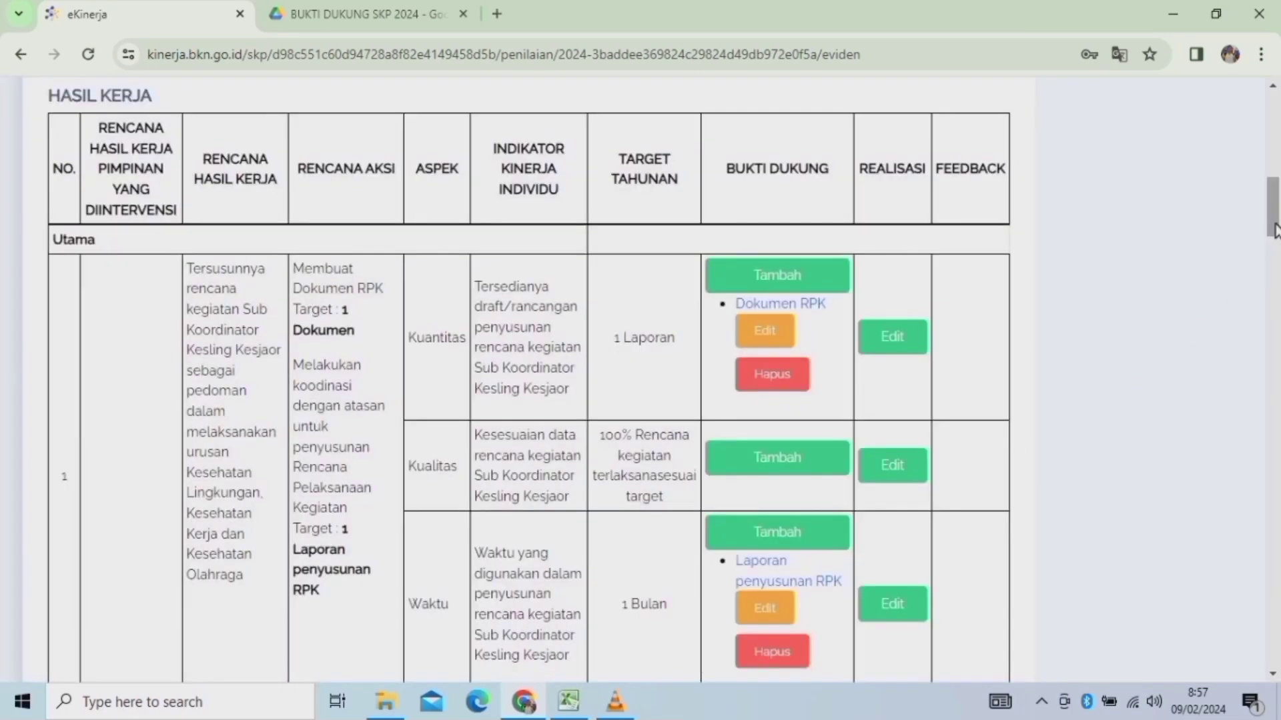
Scroll down to work result 2 and open a blank evidence form for its Kuantitas indicator (12 Laporan).
left_click_drag(1273, 212, 1273, 233)
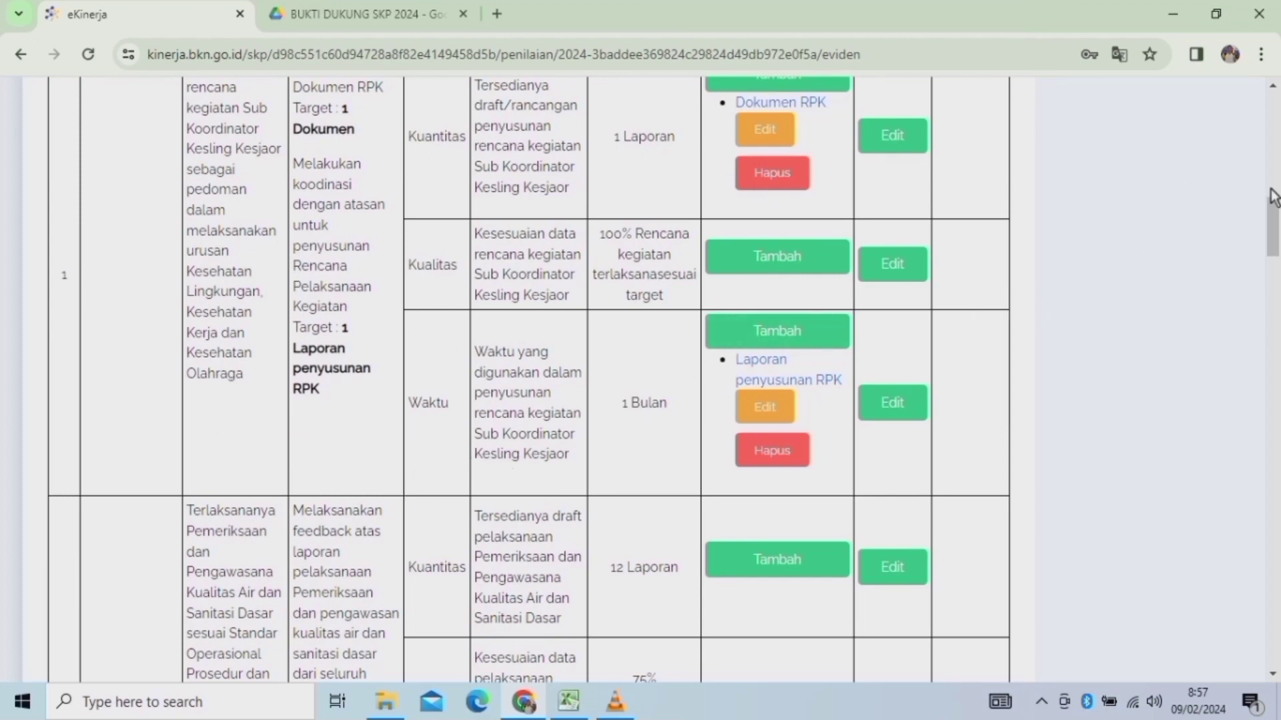
scroll(1272, 200, "up", 3)
scroll(1274, 206, "down", 1)
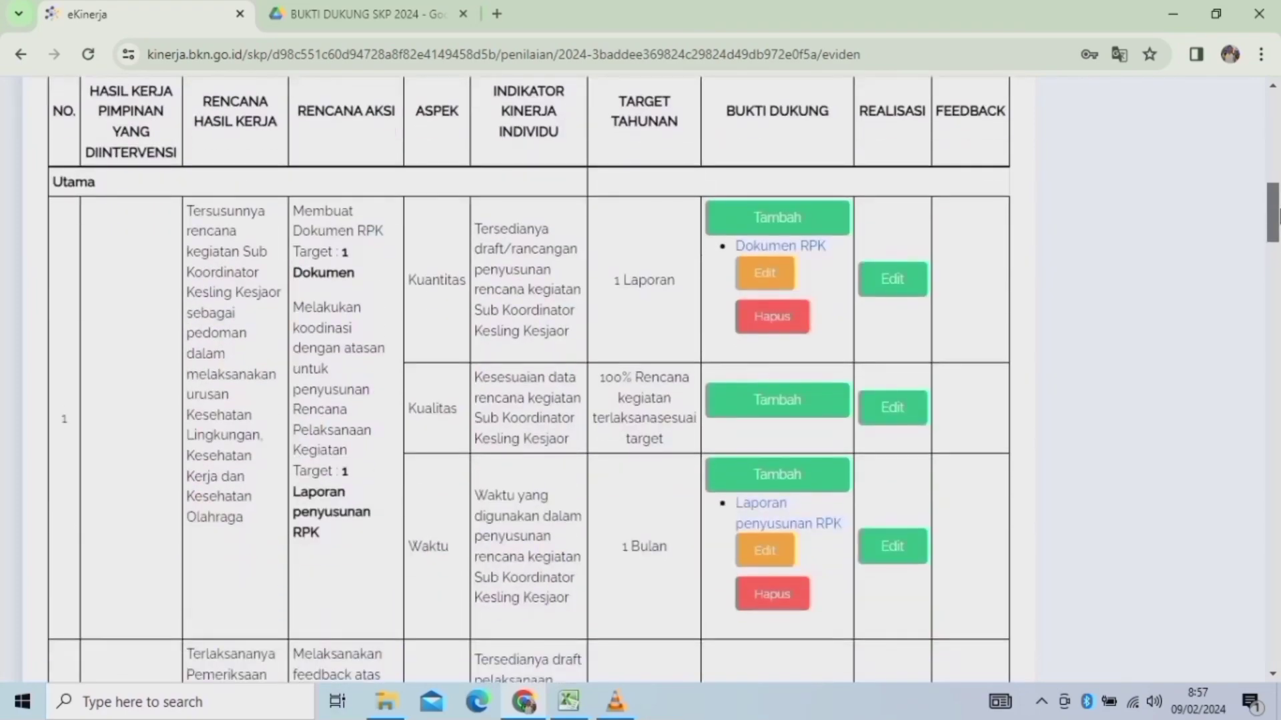
left_click_drag(1275, 217, 1275, 264)
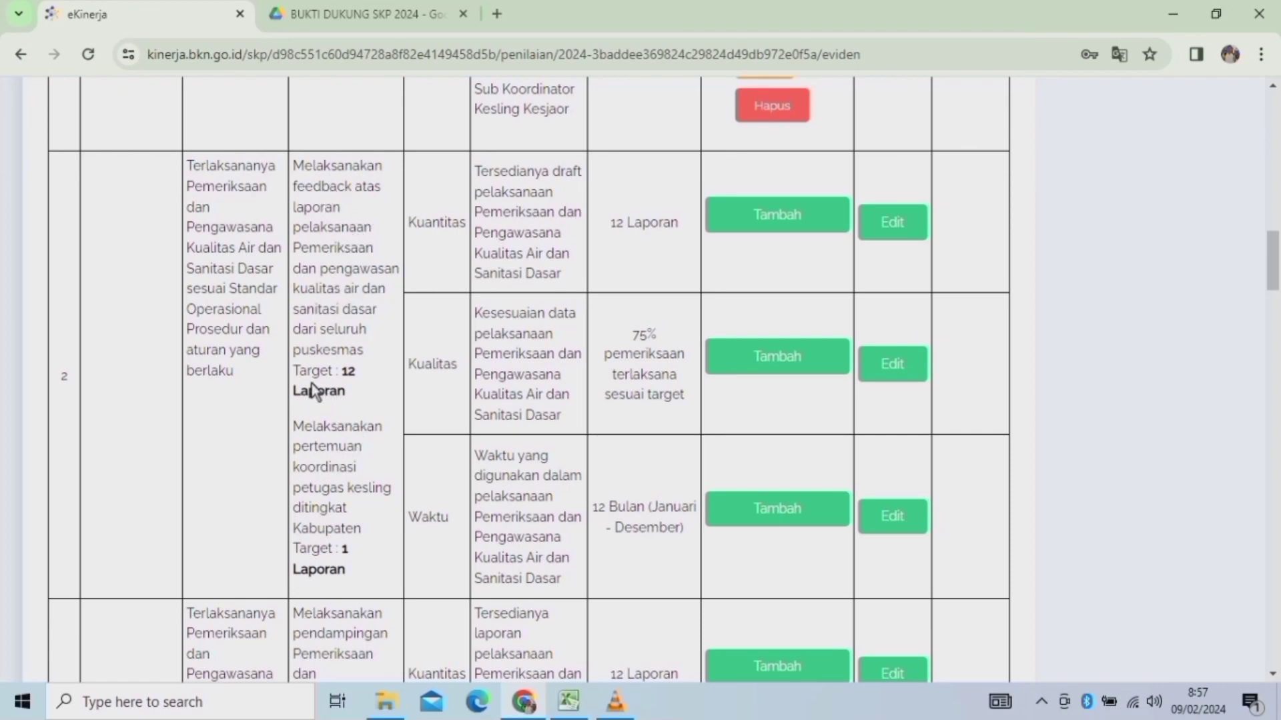
left_click(782, 217)
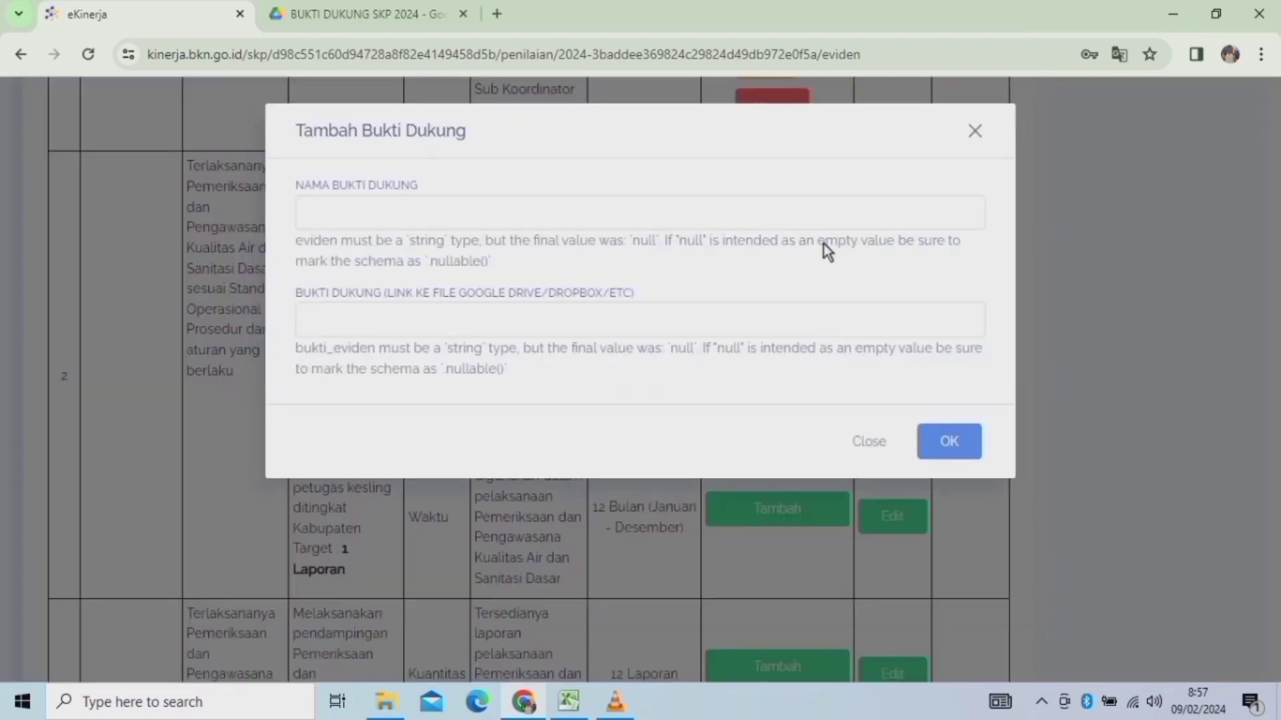
Name the evidence 'FEEDBACK LAPORAN', then go to the BUKTI DUKUNG SKP 2024 Drive folder.
left_click(365, 214)
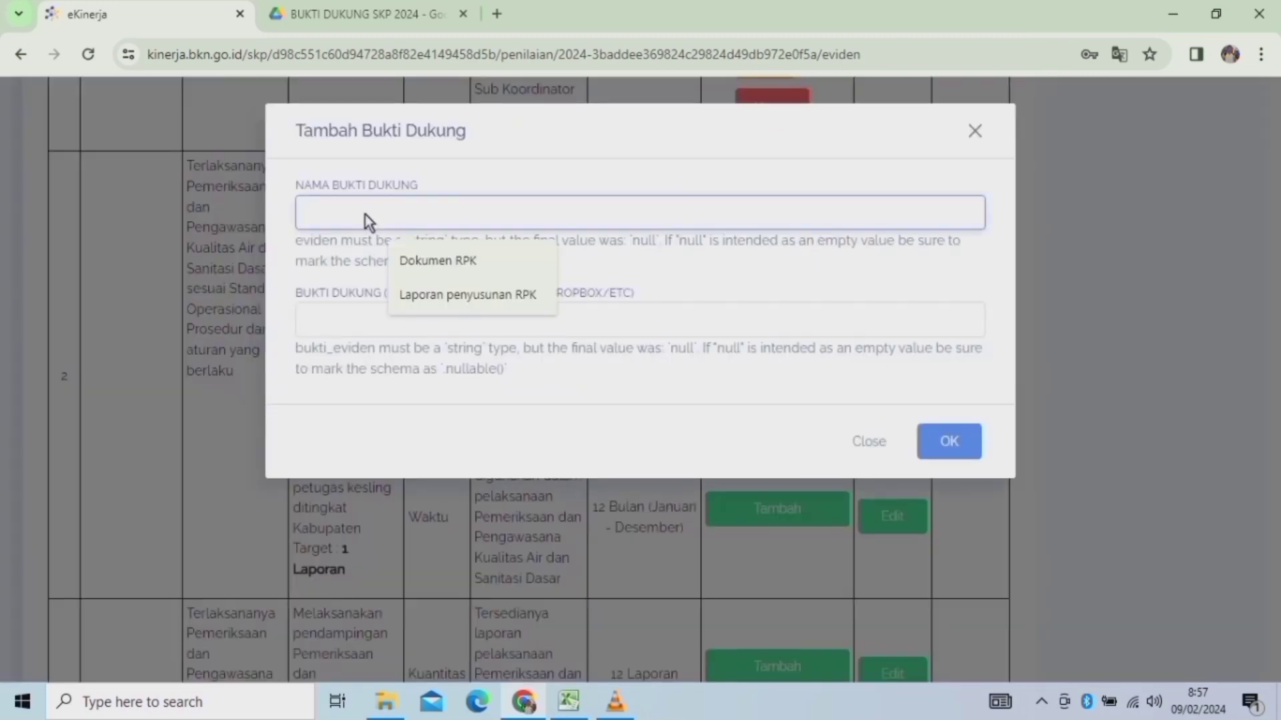
type("F")
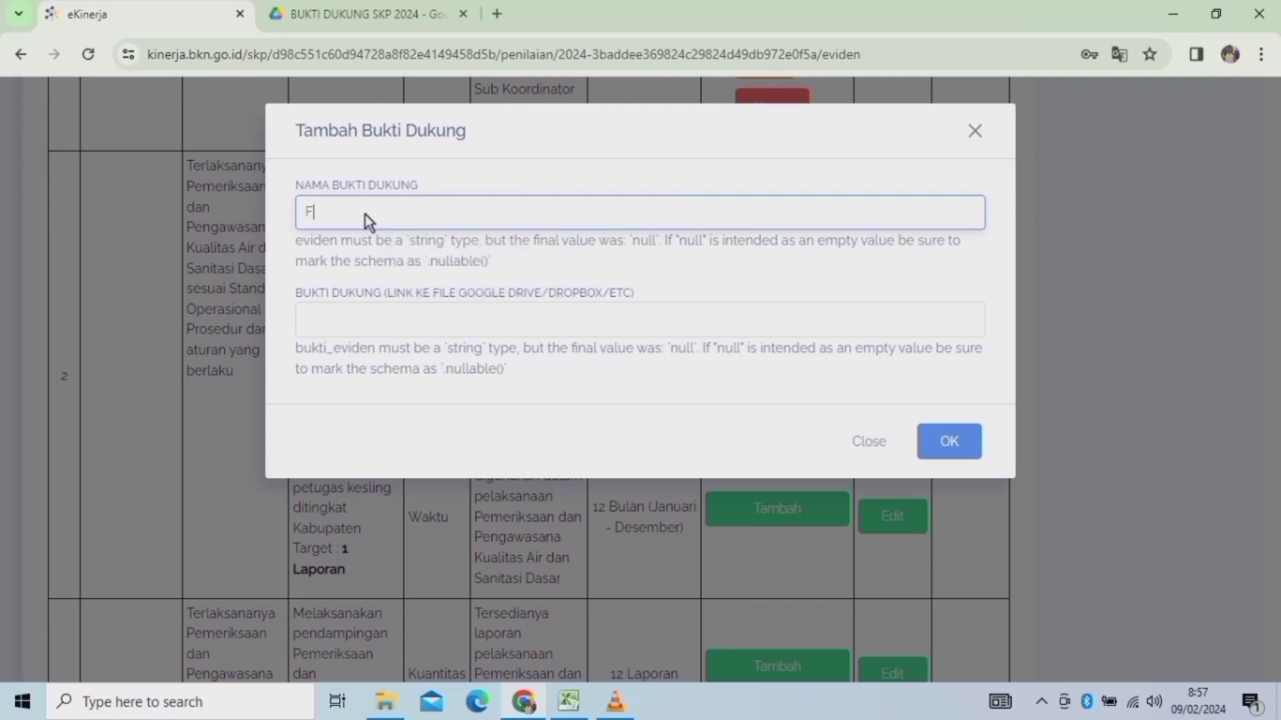
type("EEDBACK LAPORAN")
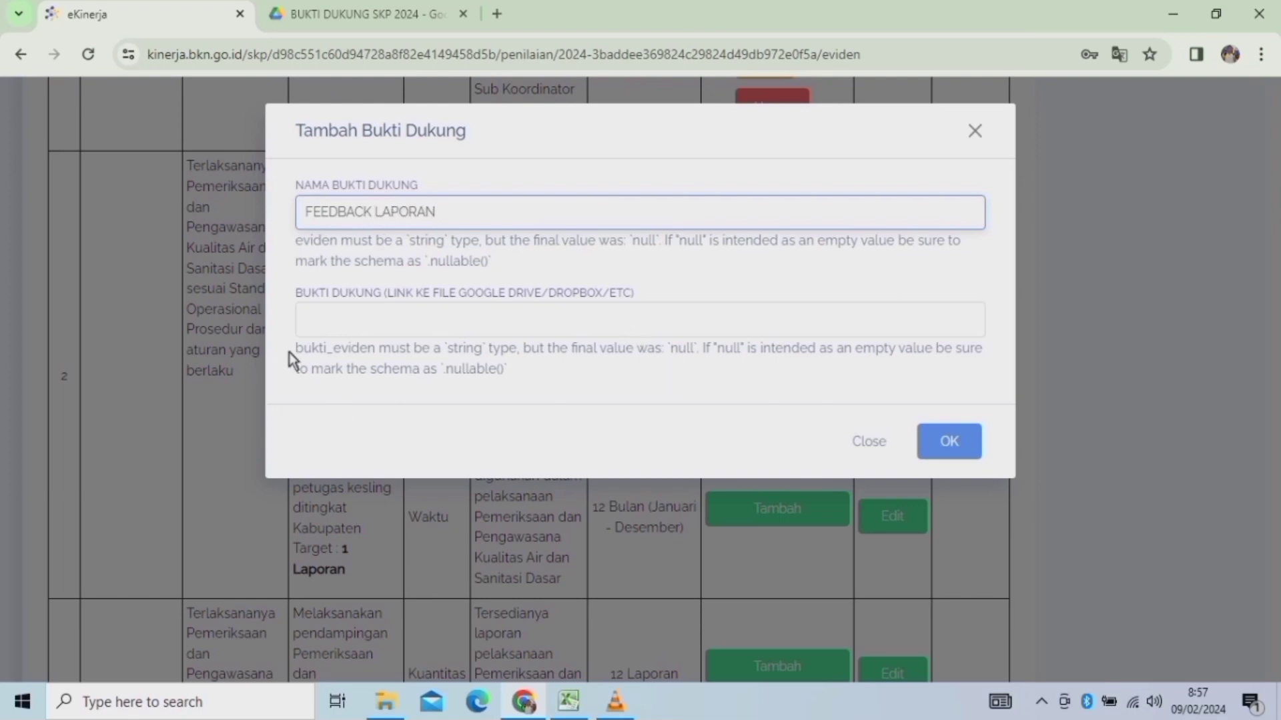
left_click(354, 317)
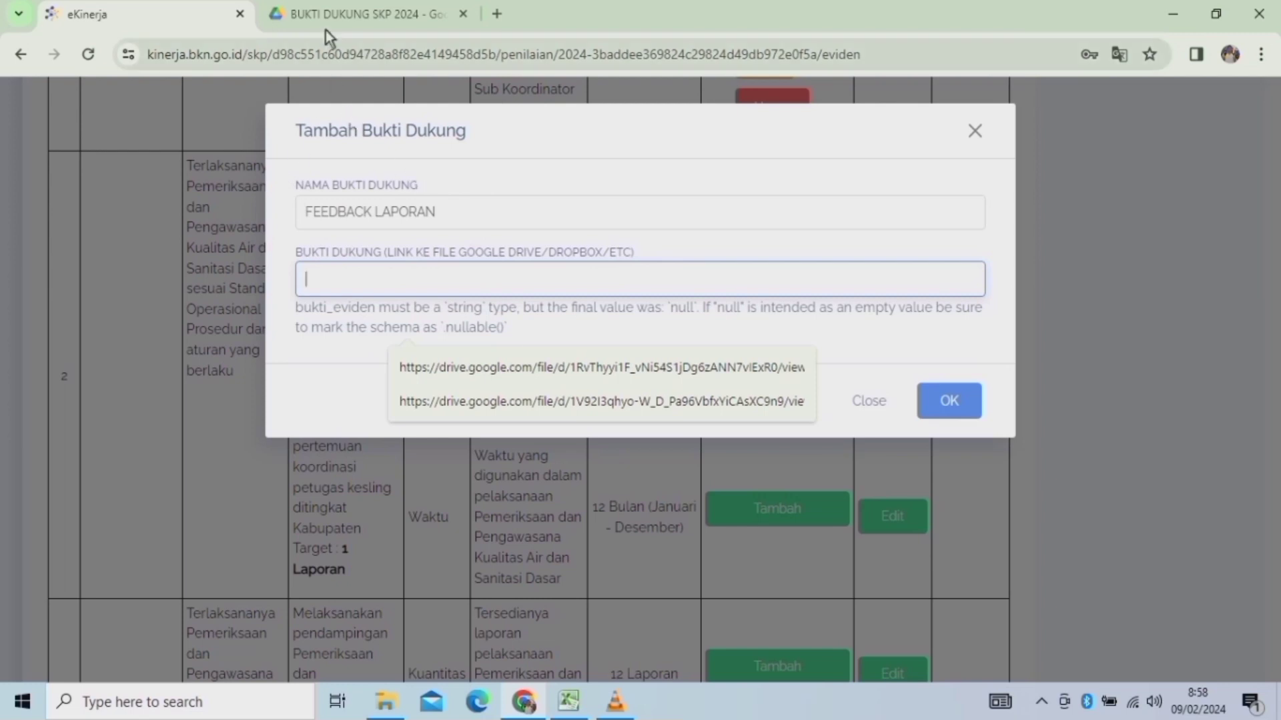
left_click(341, 15)
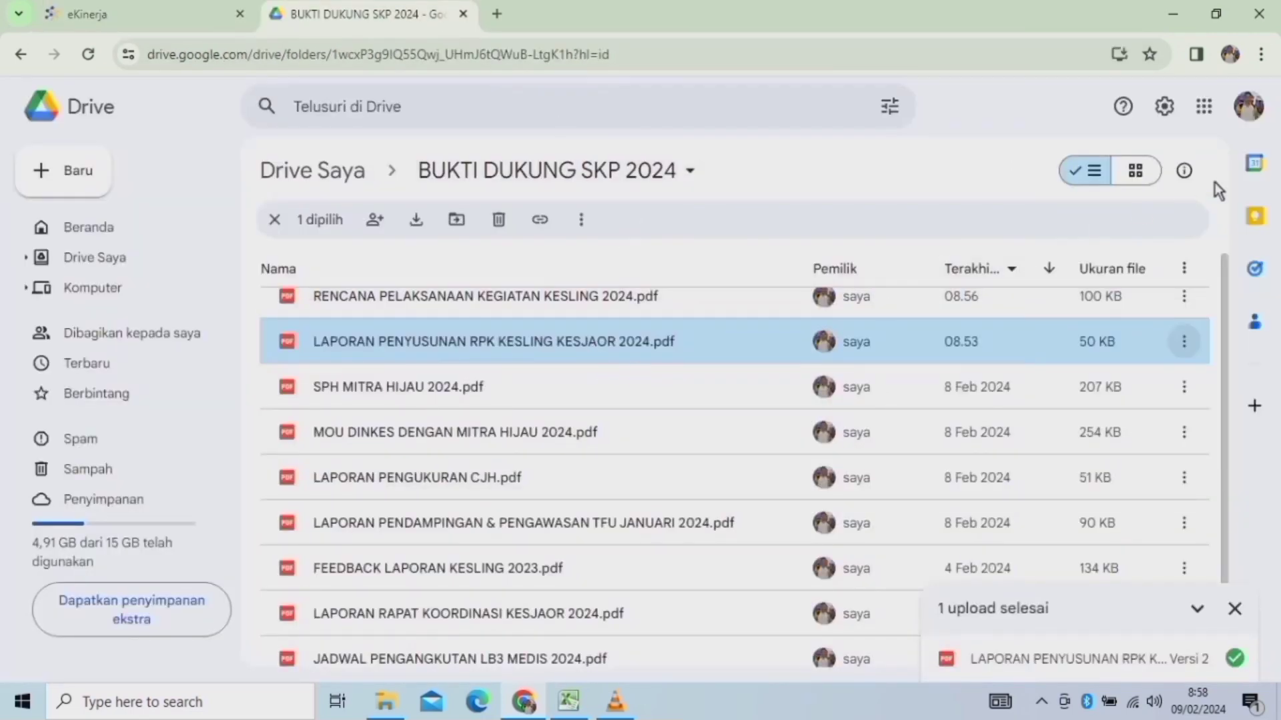
Copy the Google Drive share link of FEEDBACK LAPORAN KESLING 2023.pdf.
left_click_drag(1228, 333, 1234, 424)
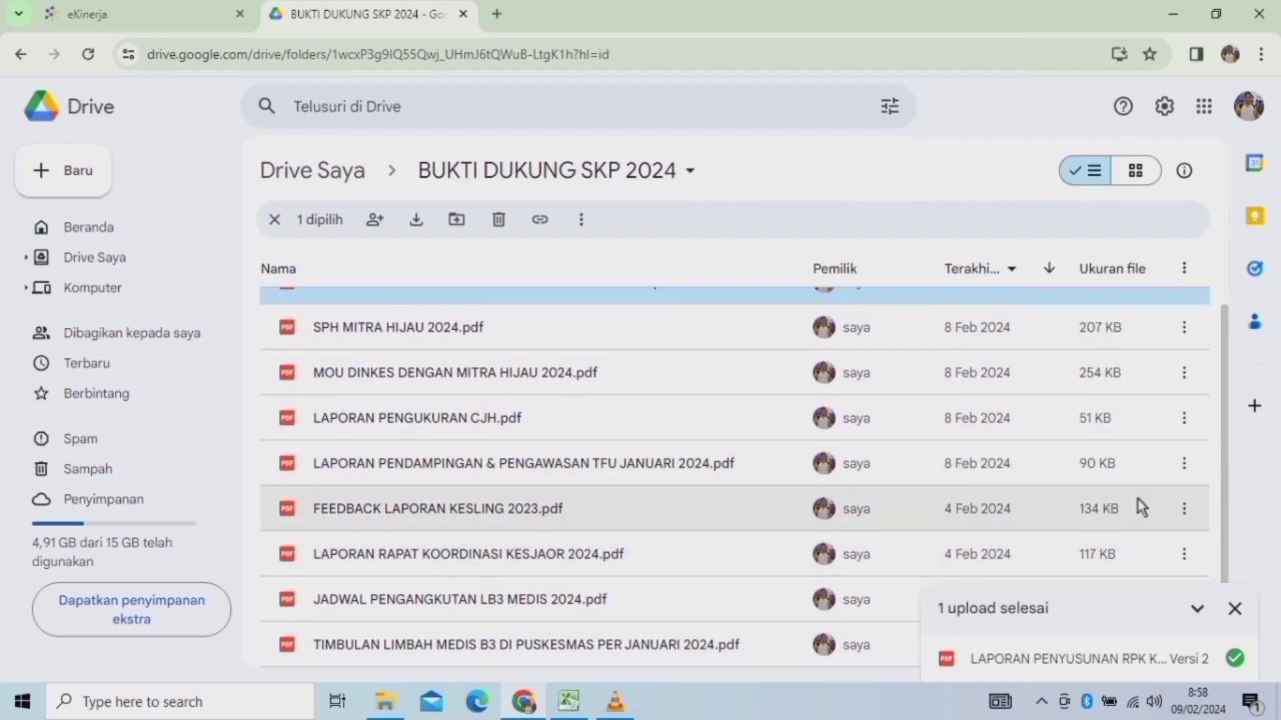
left_click(1184, 519)
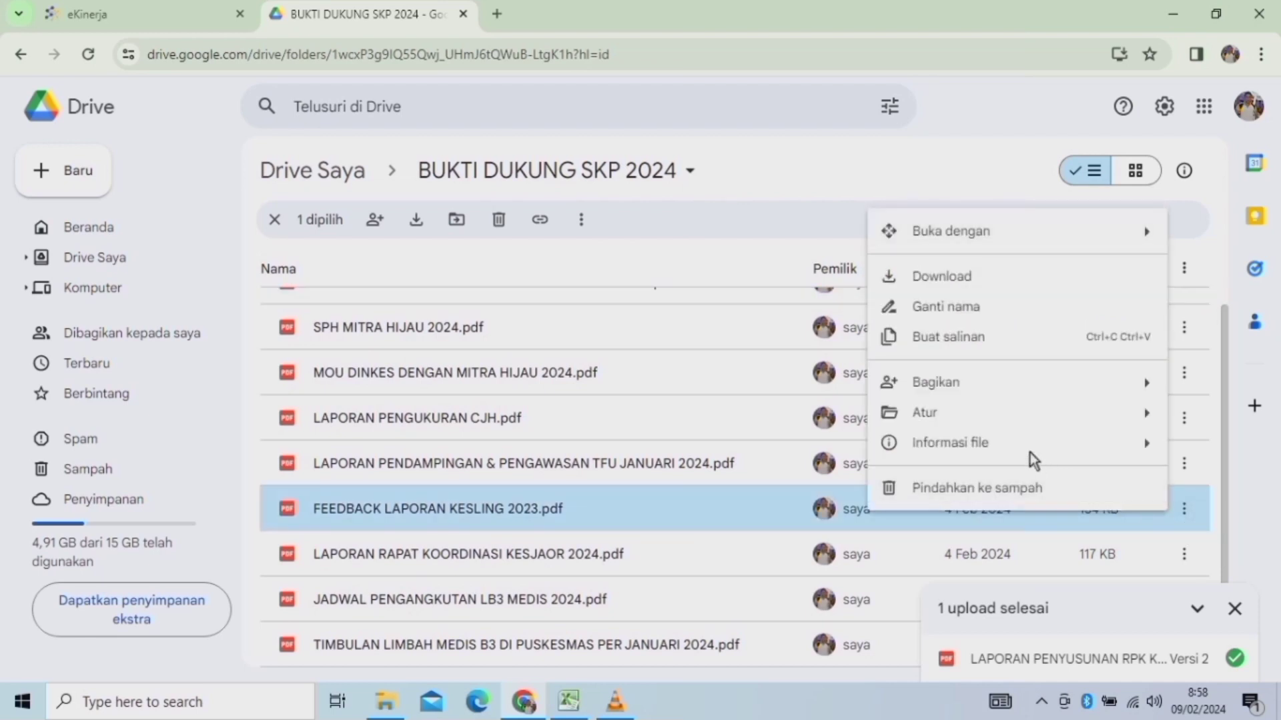
mouse_move(954, 390)
left_click(655, 432)
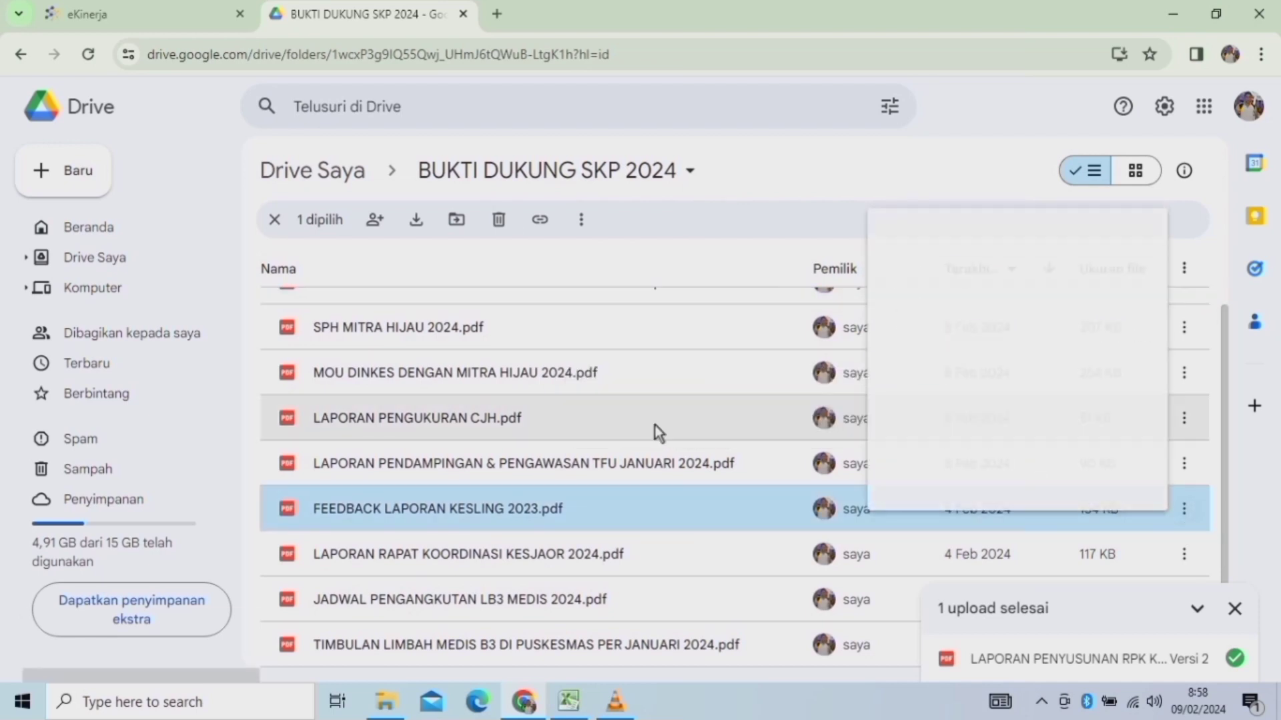
Paste the Drive link into the FEEDBACK LAPORAN evidence, save it, and scroll to row 2.
left_click(226, 14)
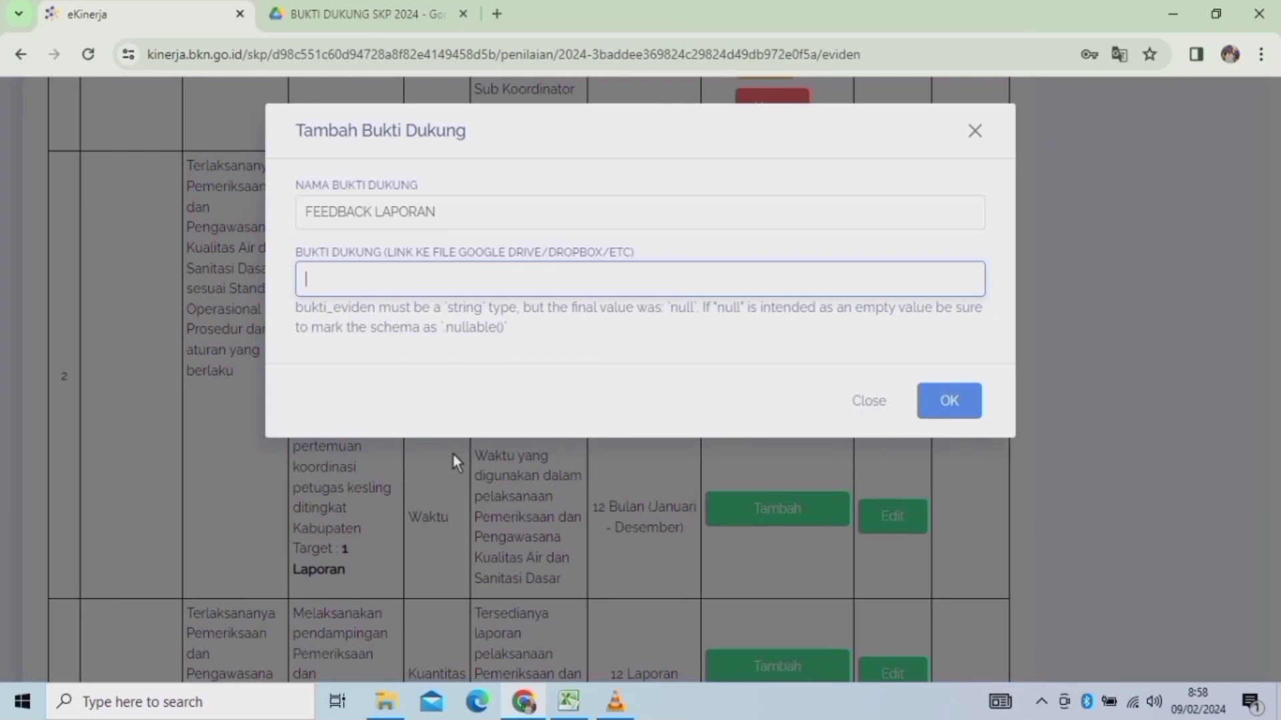
left_click(366, 291)
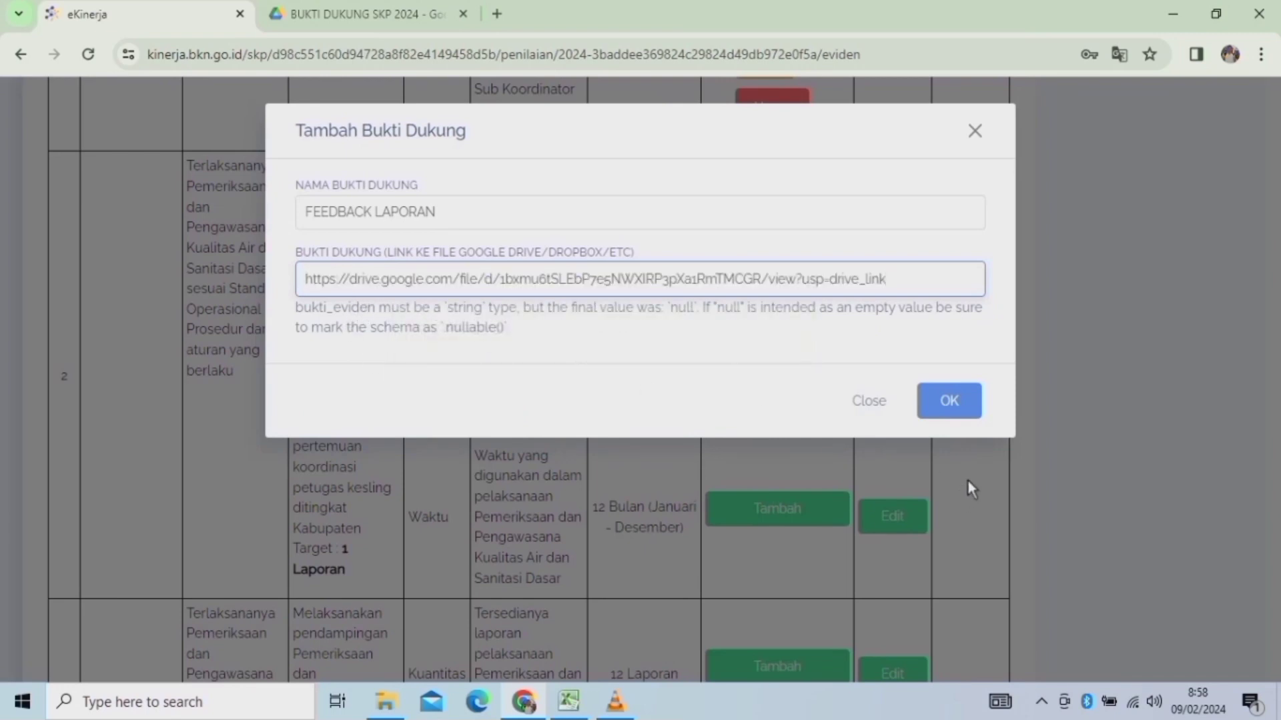
left_click(951, 366)
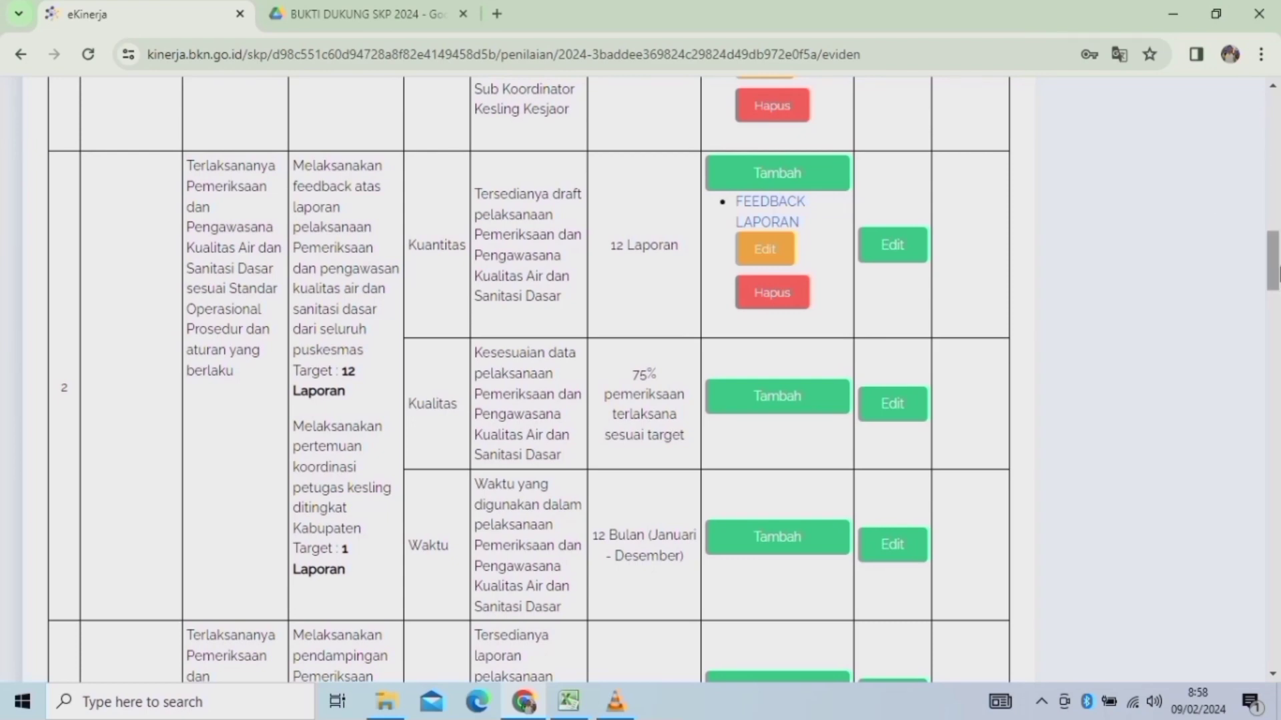
scroll(1276, 270, "up", 5)
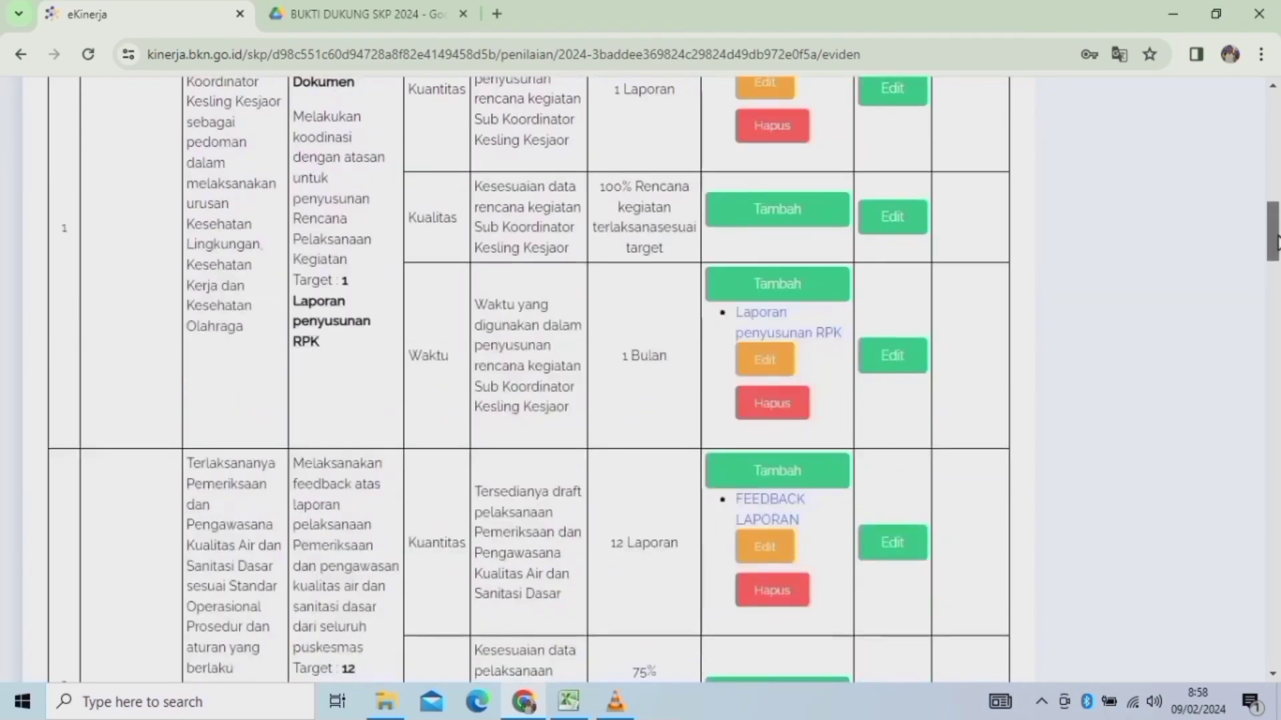
scroll(1276, 270, "down", 5)
scroll(1276, 270, "down", 1)
scroll(1276, 263, "up", 2)
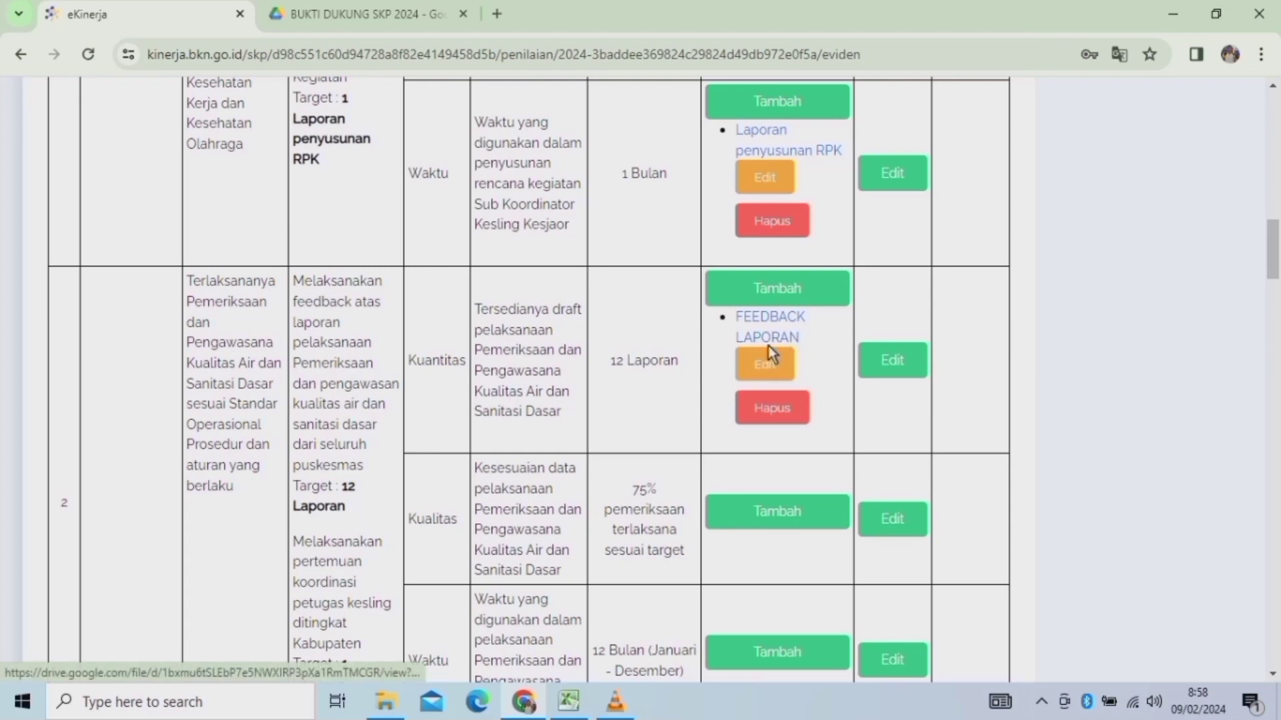
mouse_move(1275, 265)
left_mouse_down()
mouse_move(1274, 175)
mouse_move(1274, 277)
left_mouse_up()
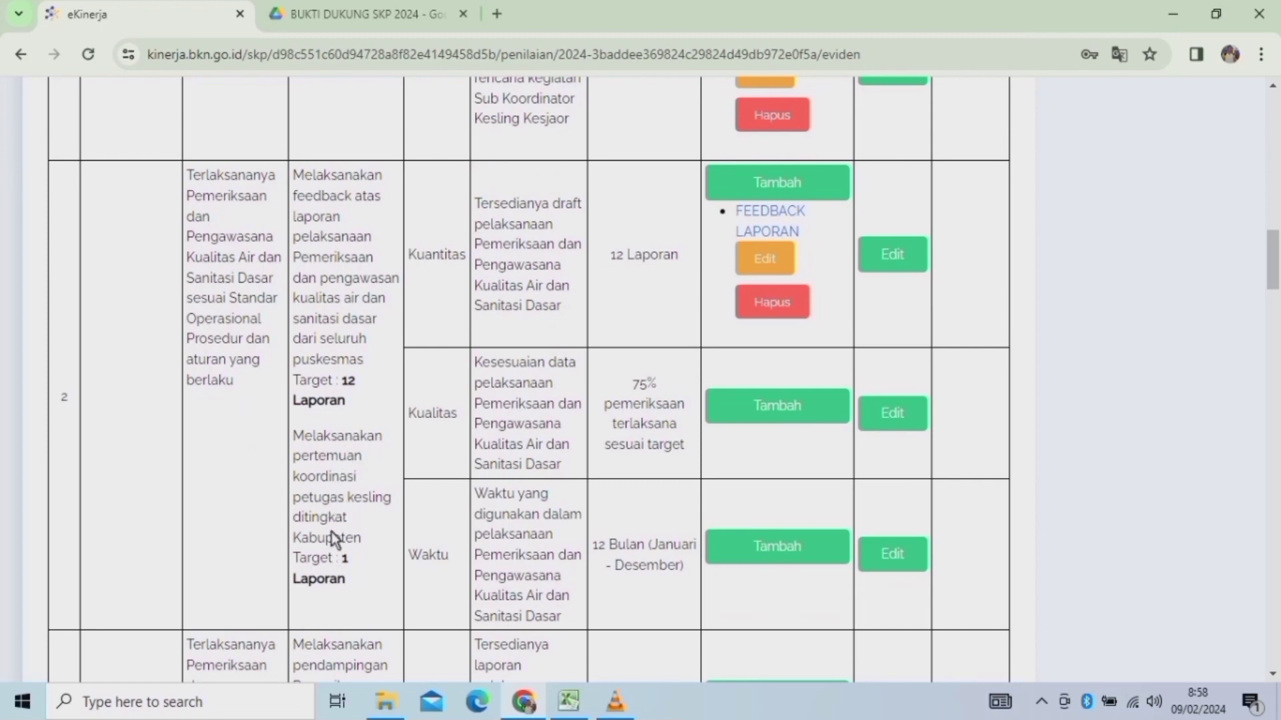
Add evidence named 'Laporan pelaksanaan Rapat Koordinasi' to indicator 2's Waktu row.
left_click(775, 553)
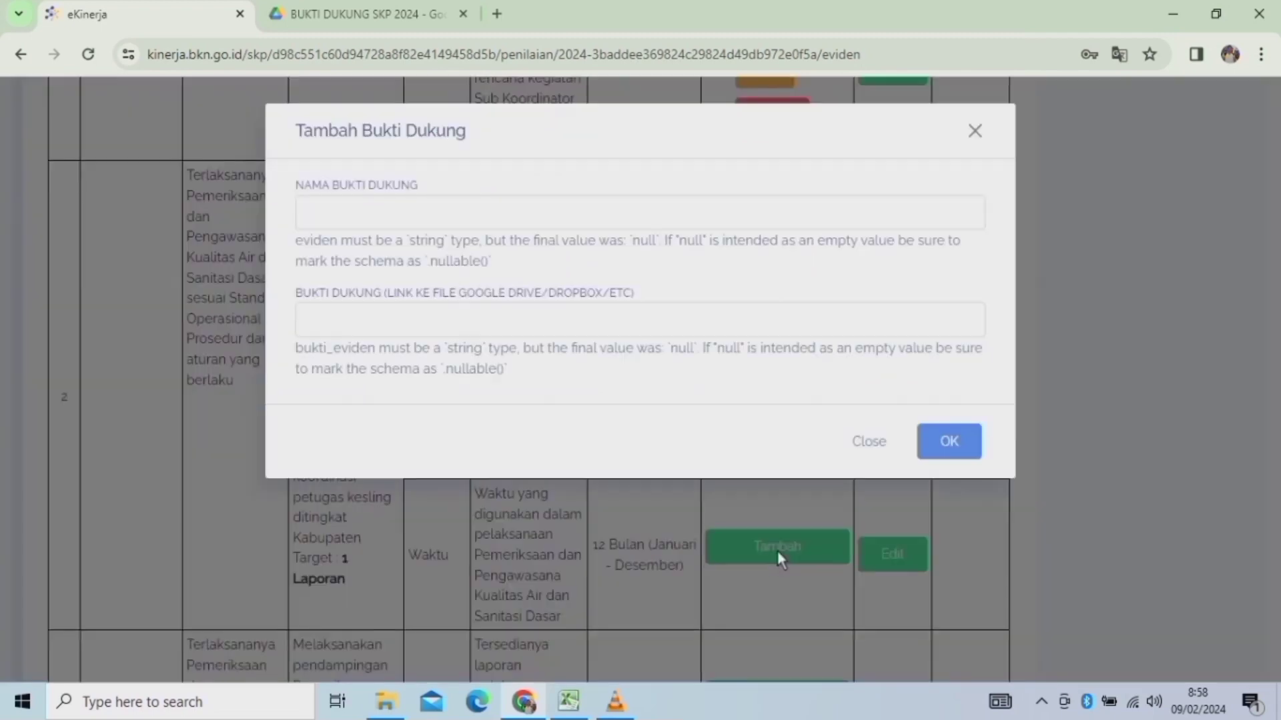
left_click(372, 226)
type("Lapor")
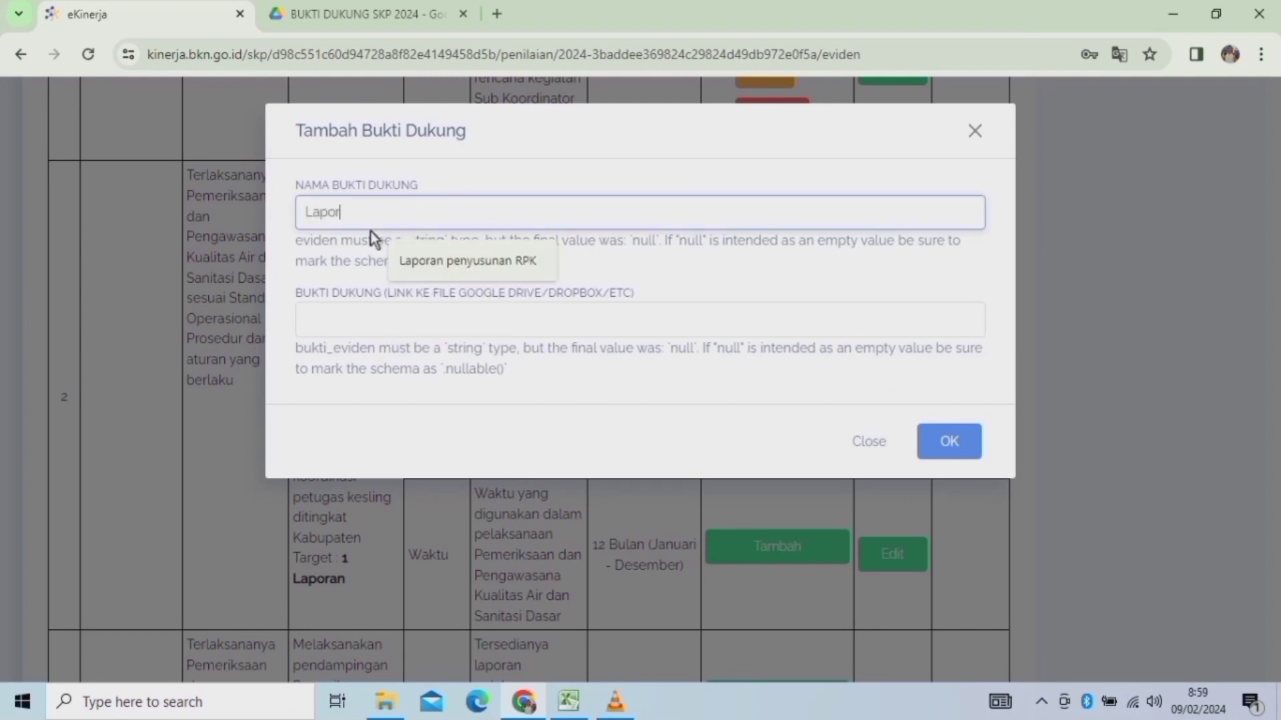
type("n")
key("BackSpace")
type("an pelaksanaan")
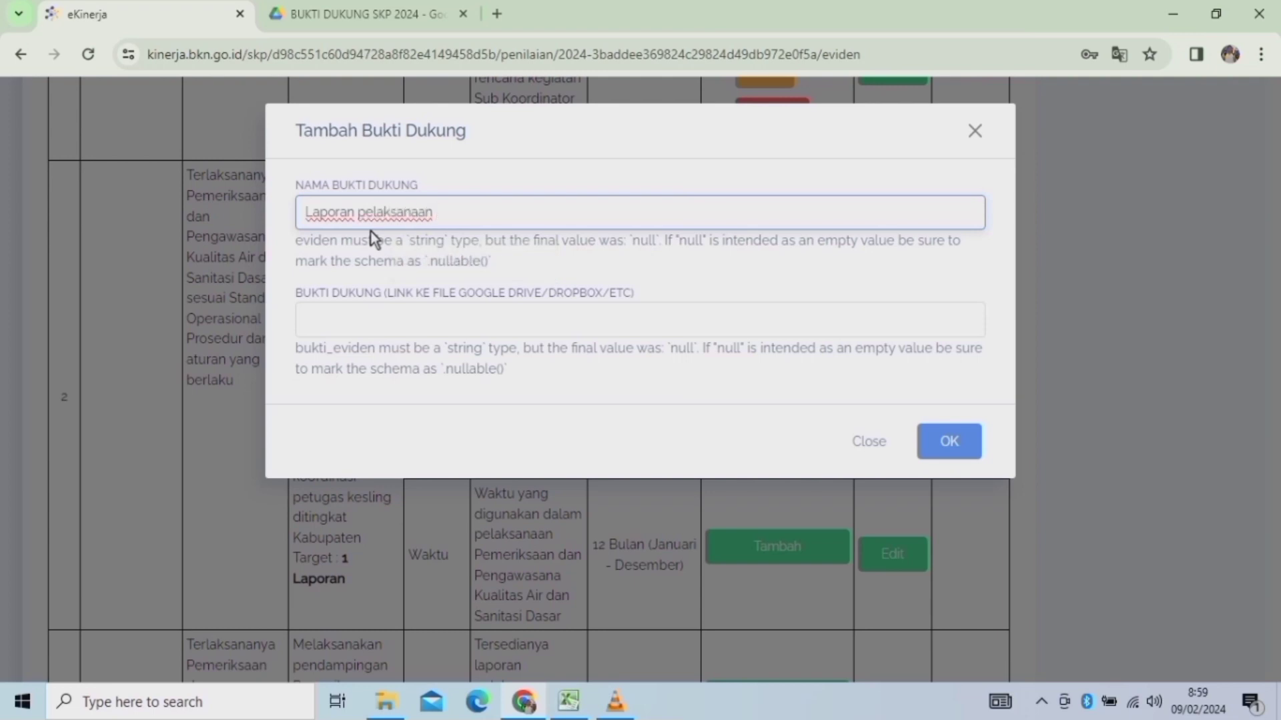
type(" Koordinasi")
left_click(359, 323)
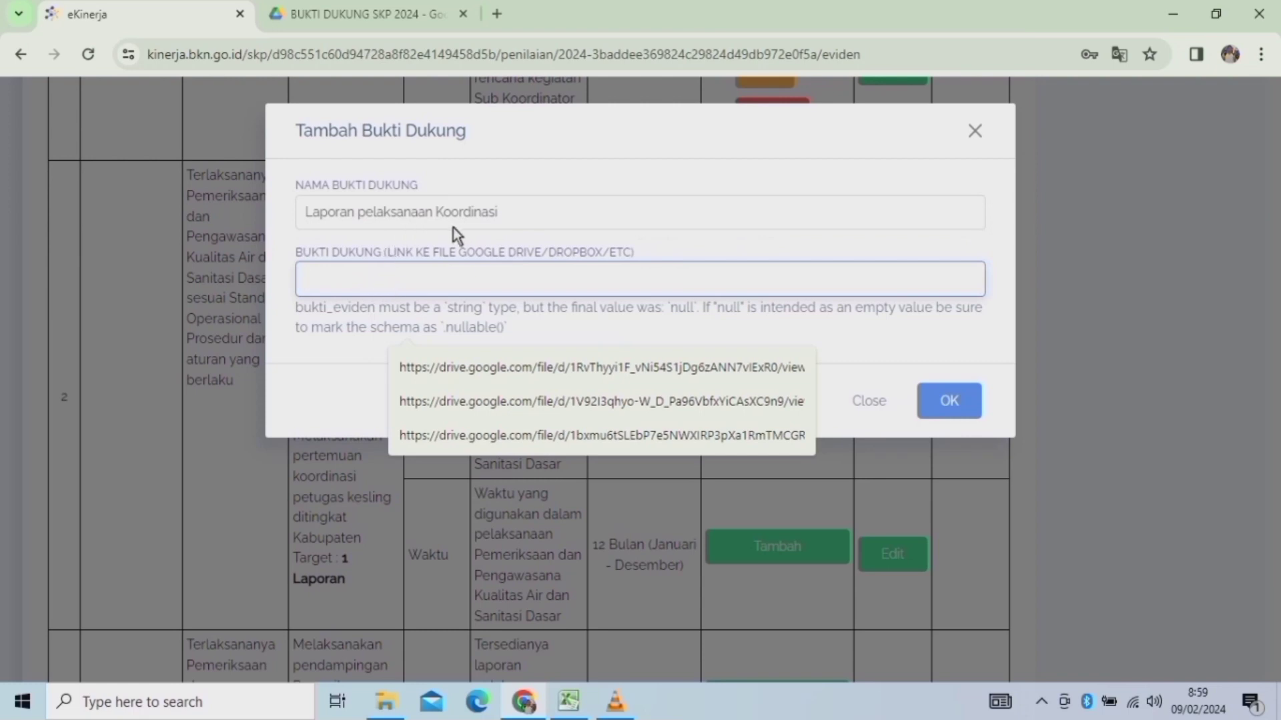
left_click(438, 210)
type("Ra")
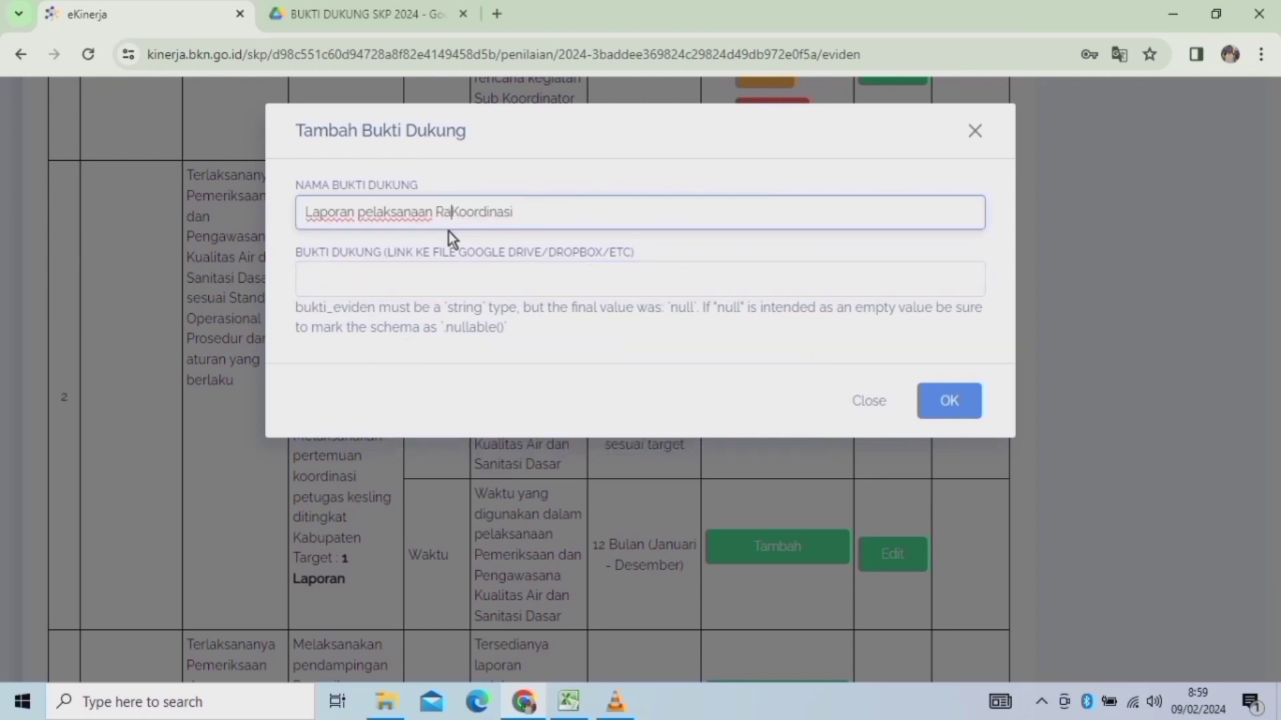
type("pat")
left_click(359, 283)
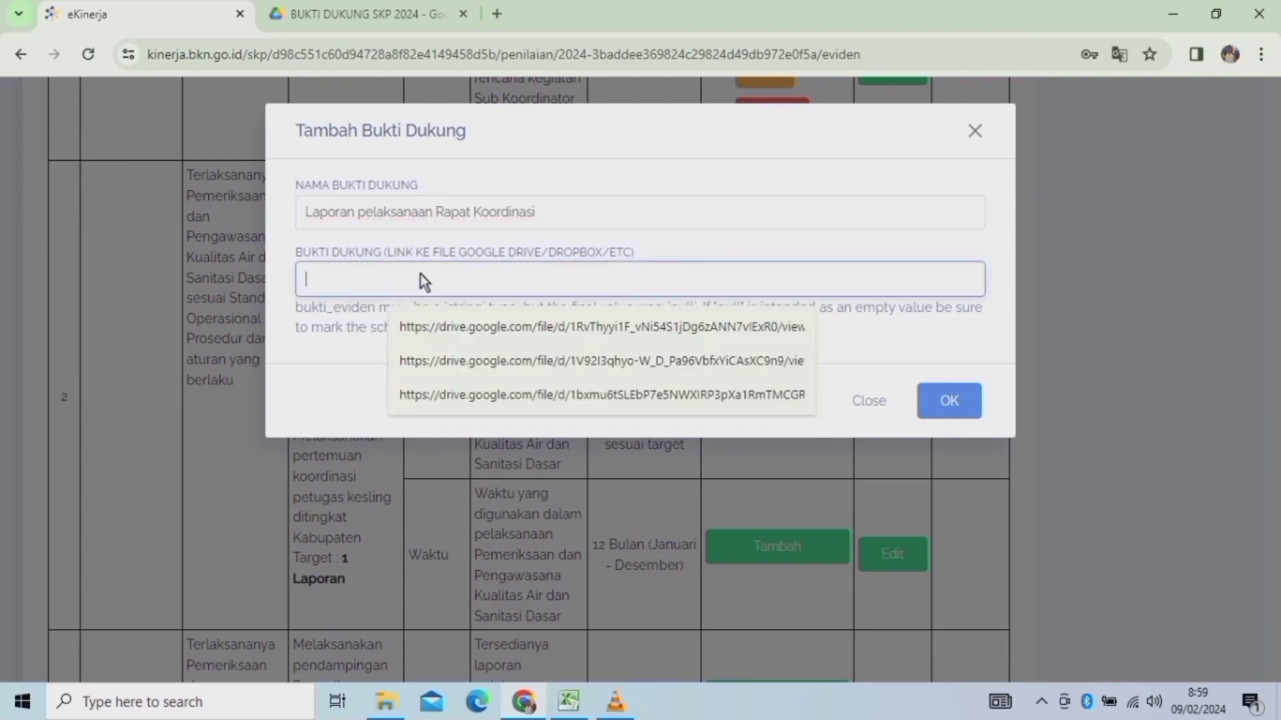
Copy the Drive share link of LAPORAN RAPAT KOORDINASI KESJAOR 2024.pdf.
left_click(326, 16)
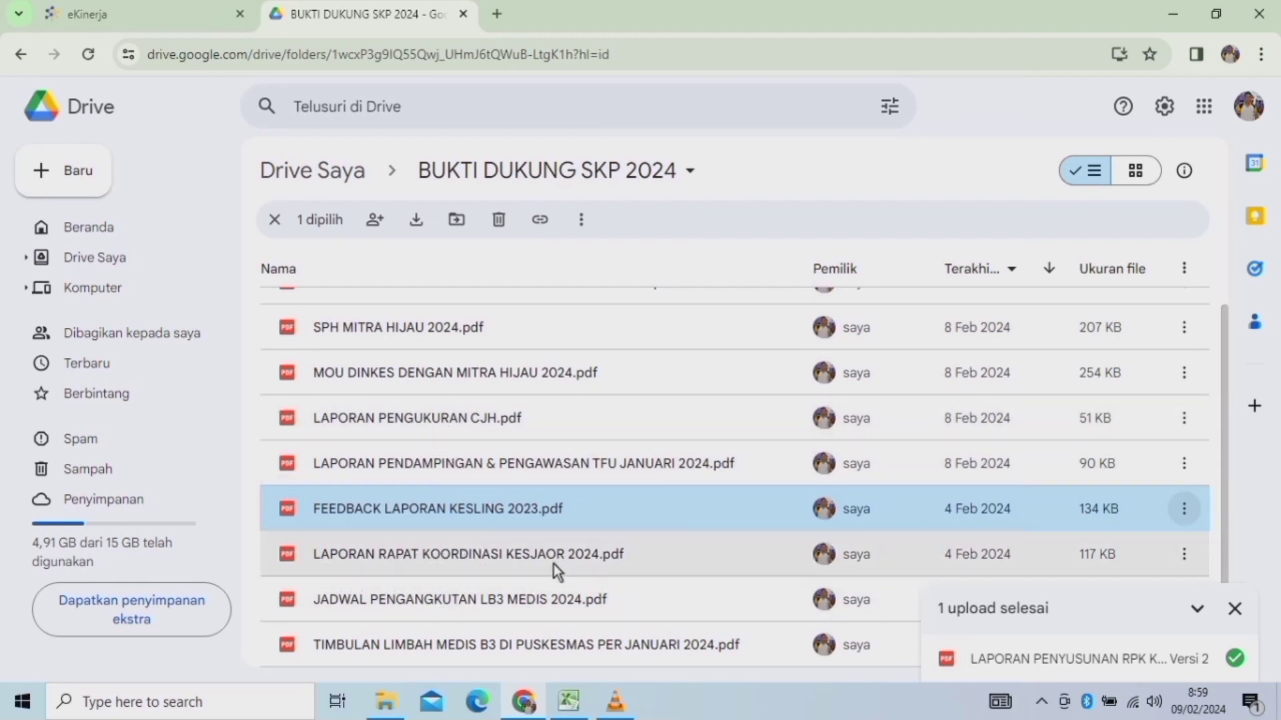
left_click(767, 568)
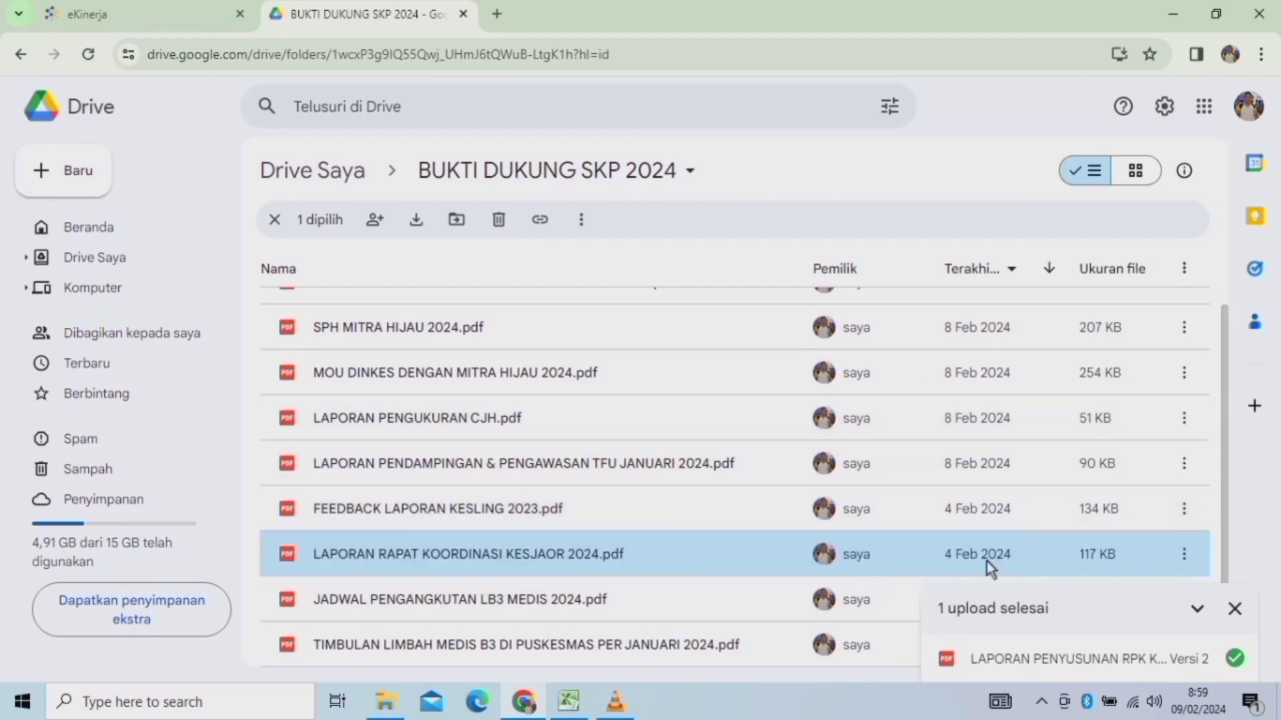
left_click(1185, 555)
mouse_move(924, 432)
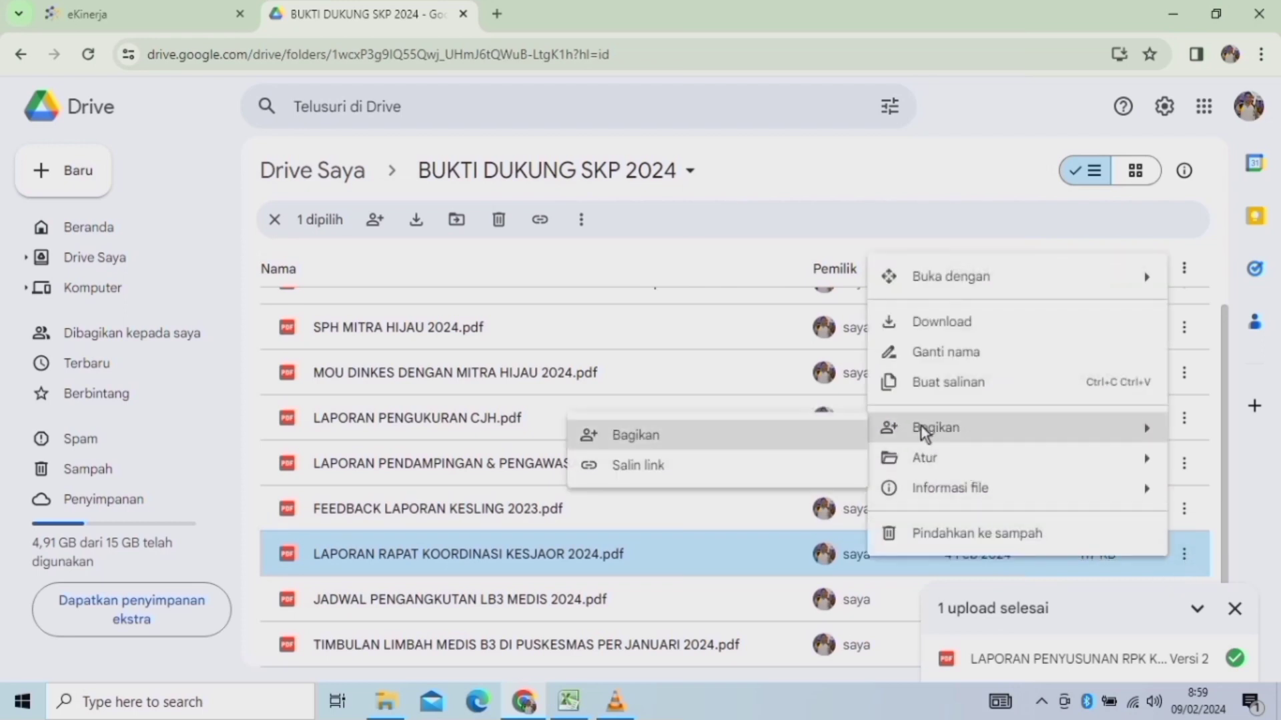
left_click(623, 465)
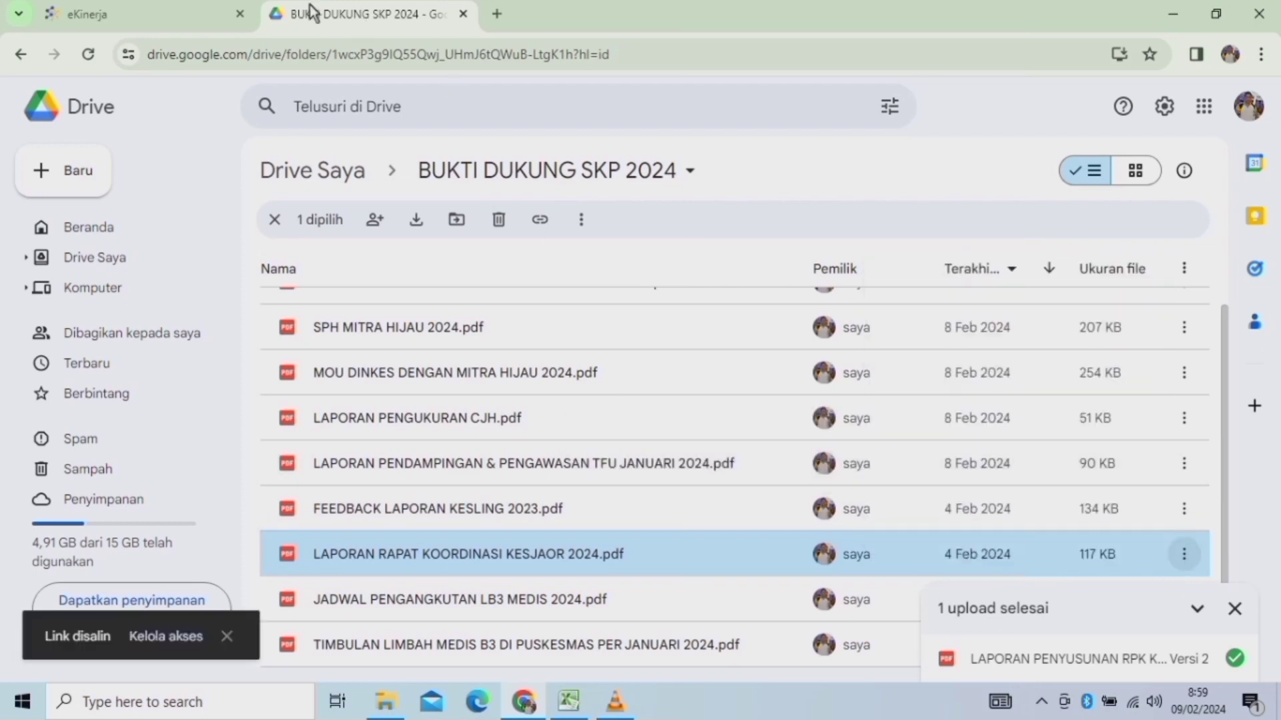
left_click(101, 13)
Paste the Drive link into the Rapat Koordinasi evidence and save it.
left_click(365, 286)
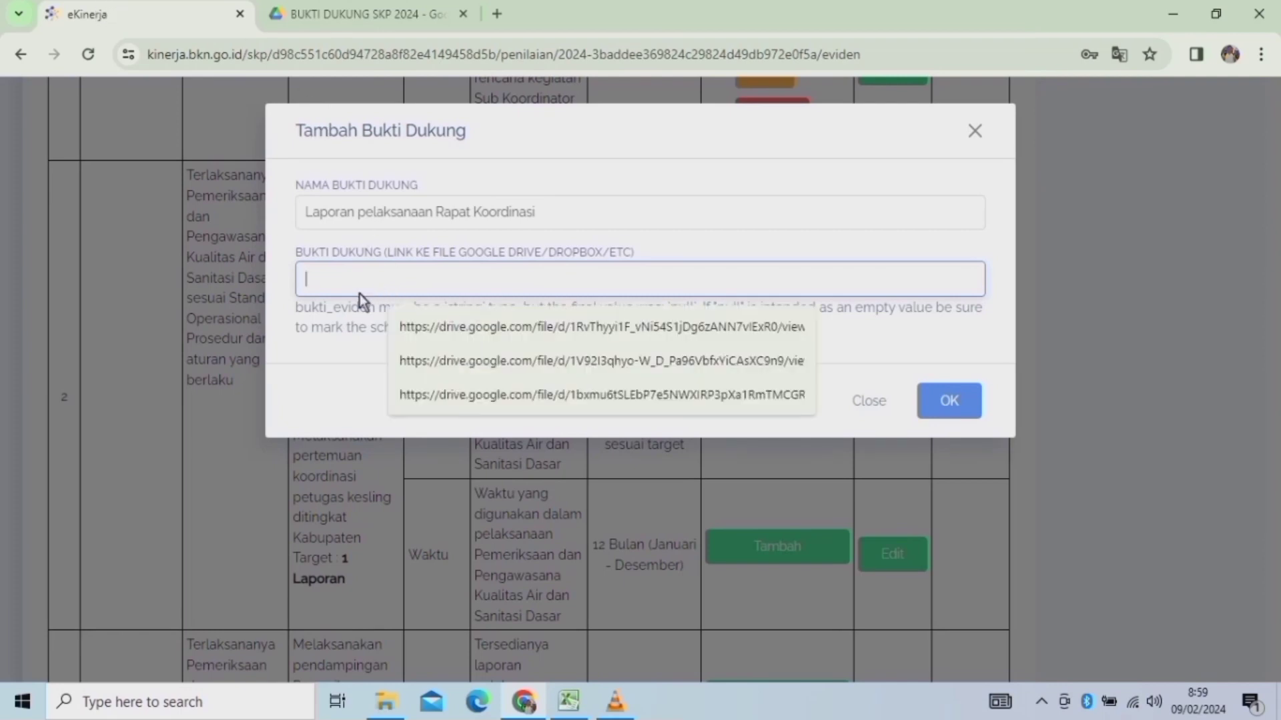
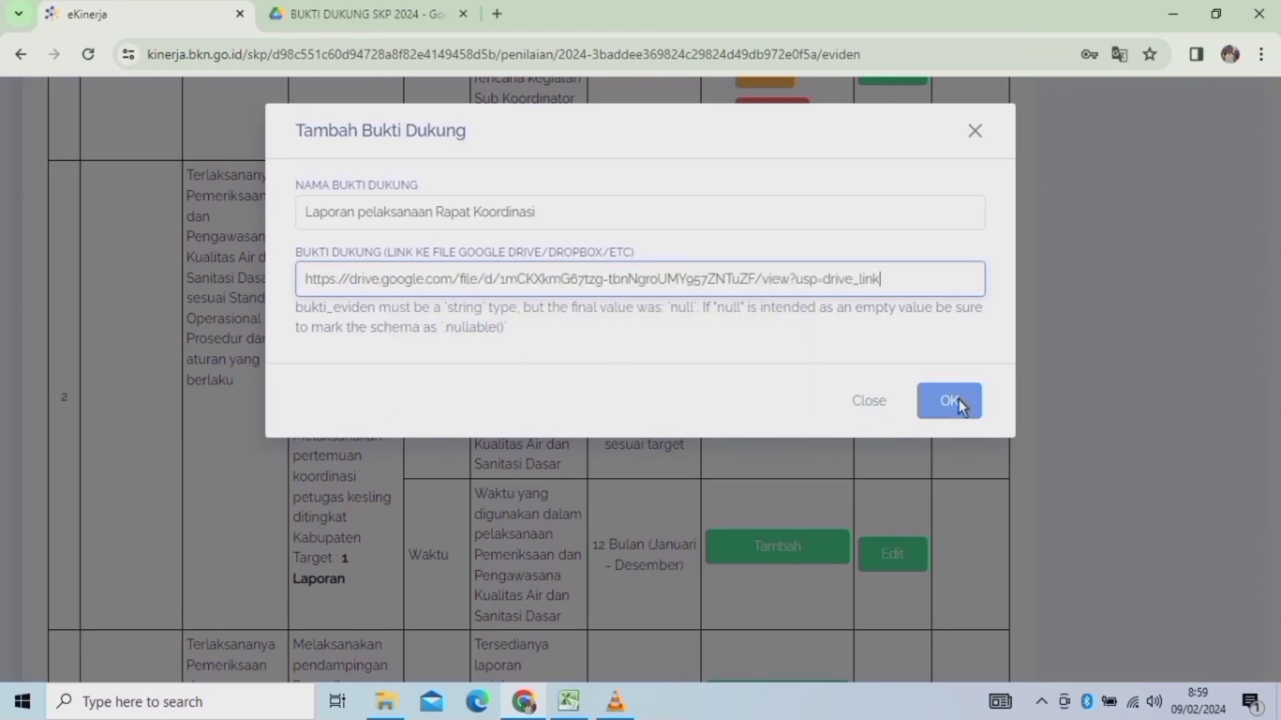
left_click(959, 398)
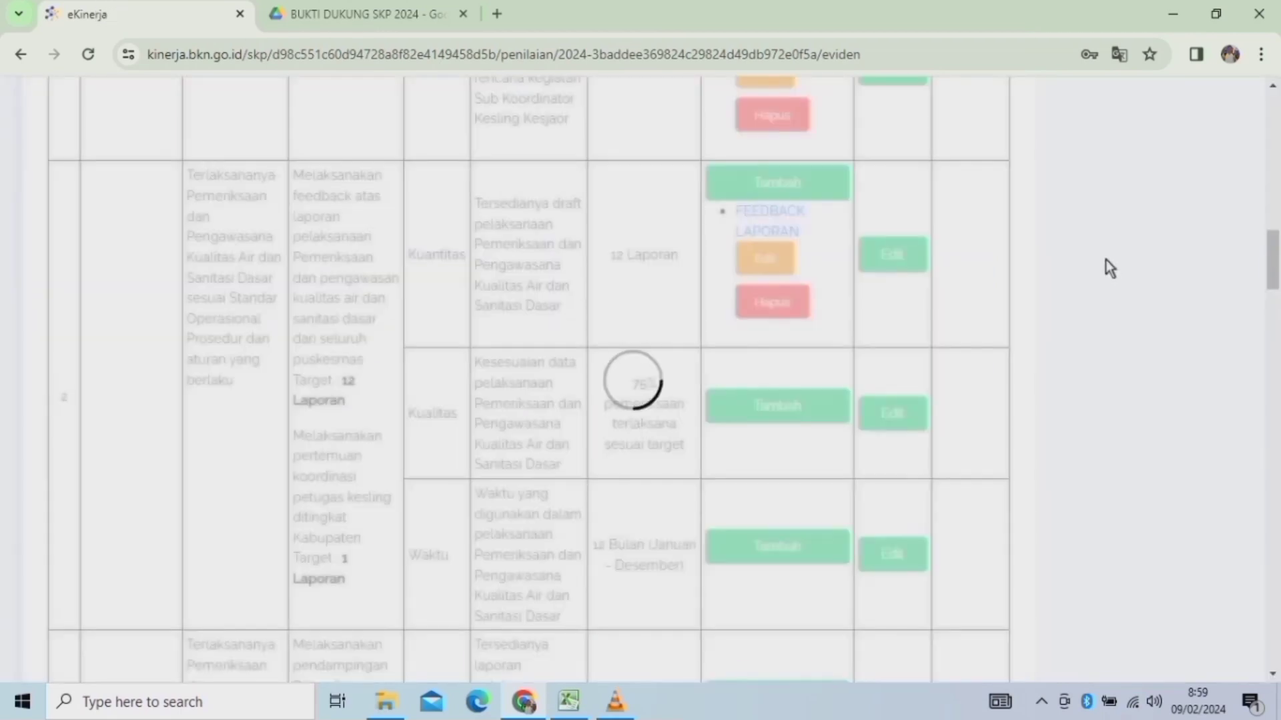
left_click_drag(1271, 277, 1276, 192)
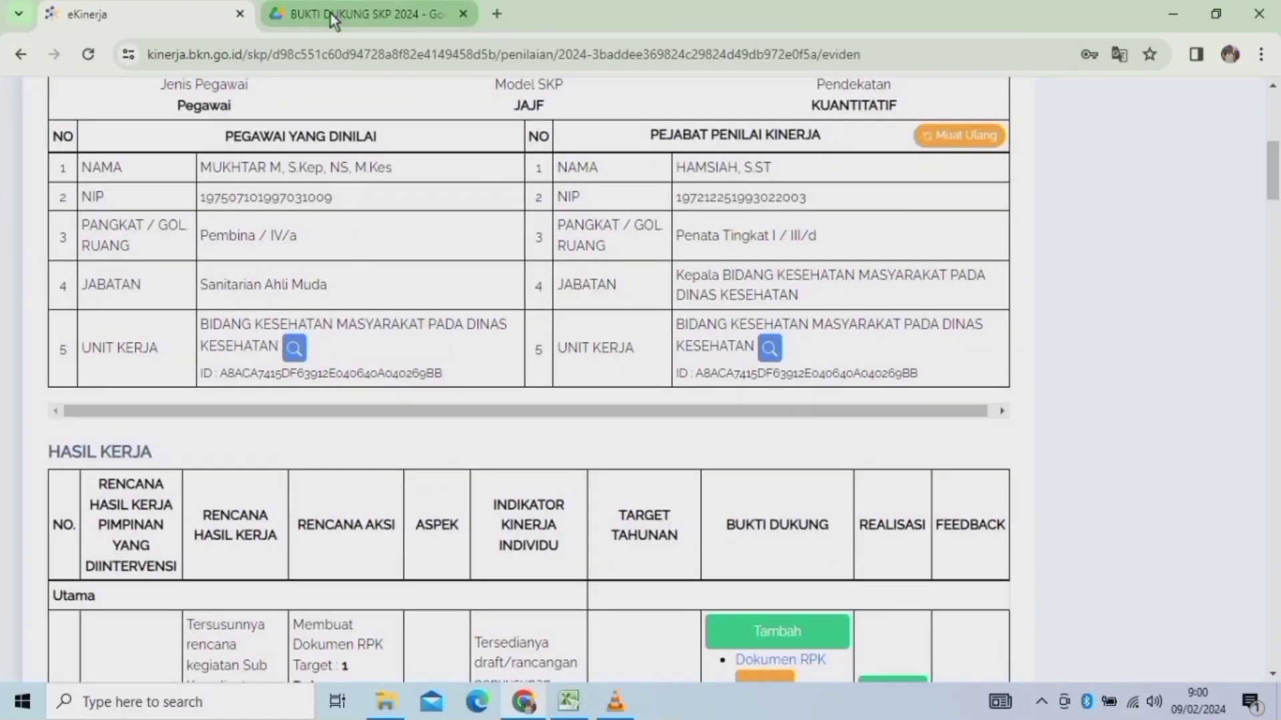
Move Google Drive to the top level of Drive Saya, then return to e-Kinerja.
left_click(308, 25)
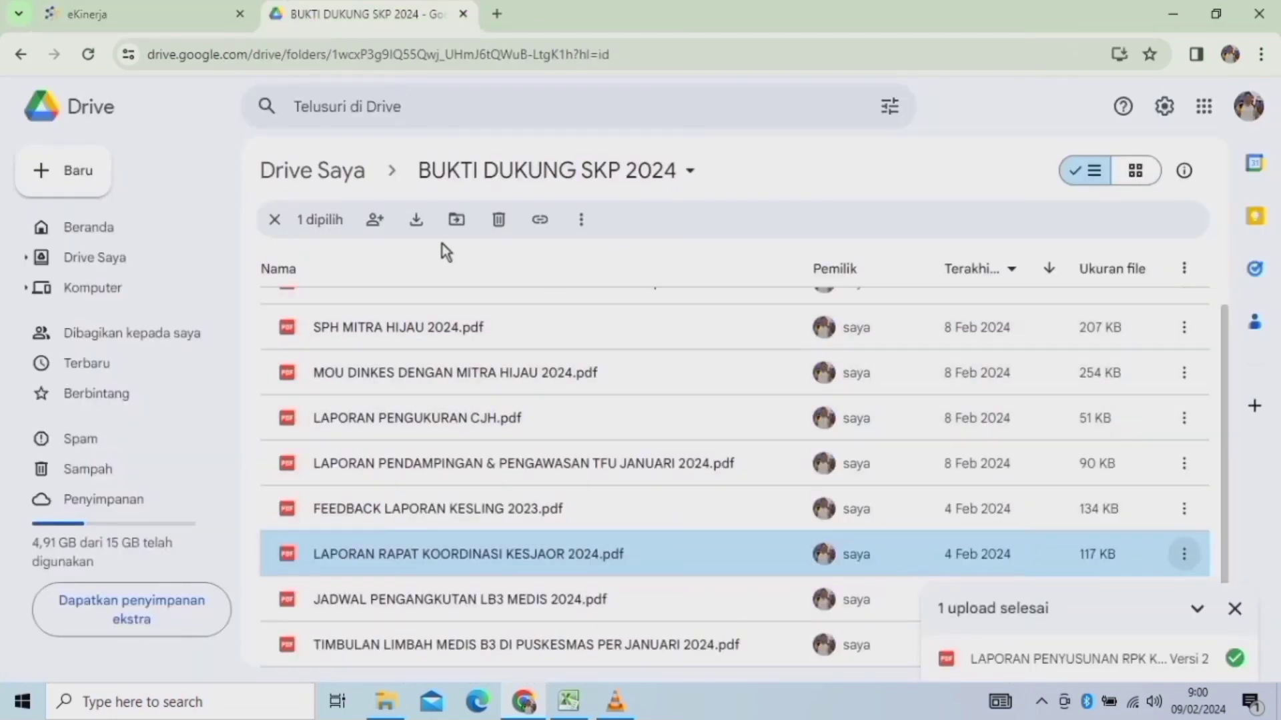
left_click(85, 258)
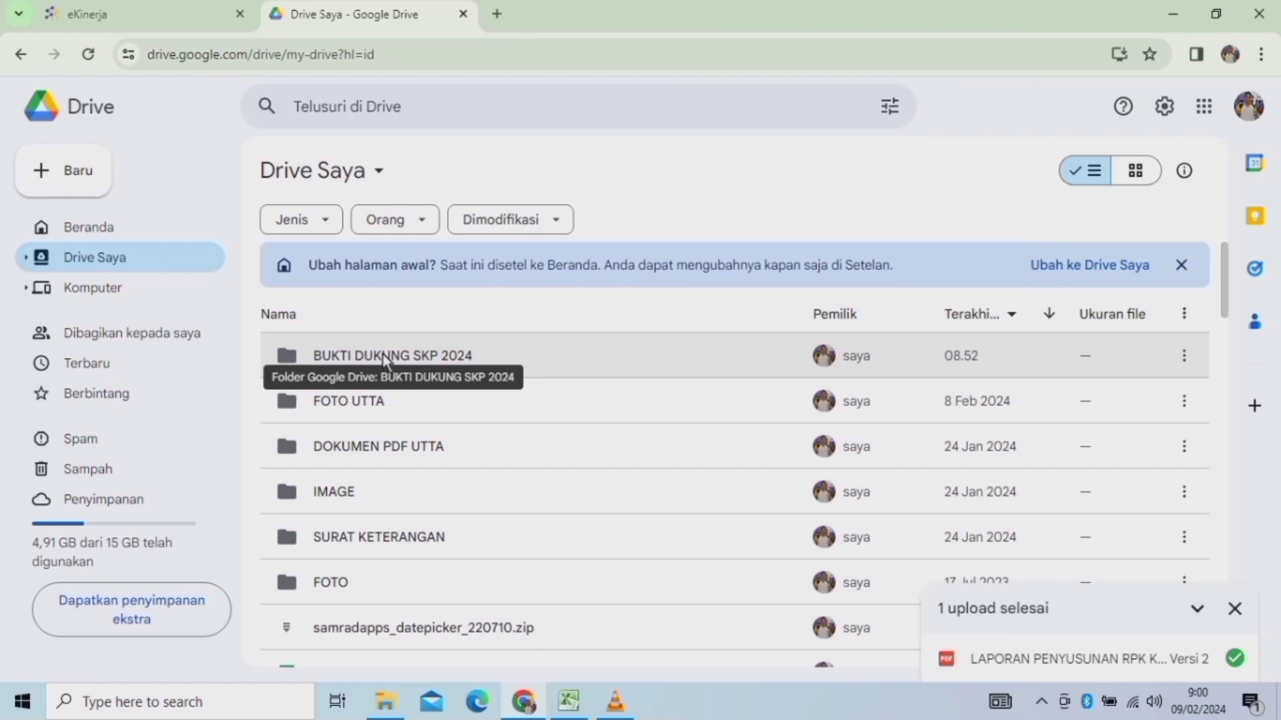
left_click(102, 15)
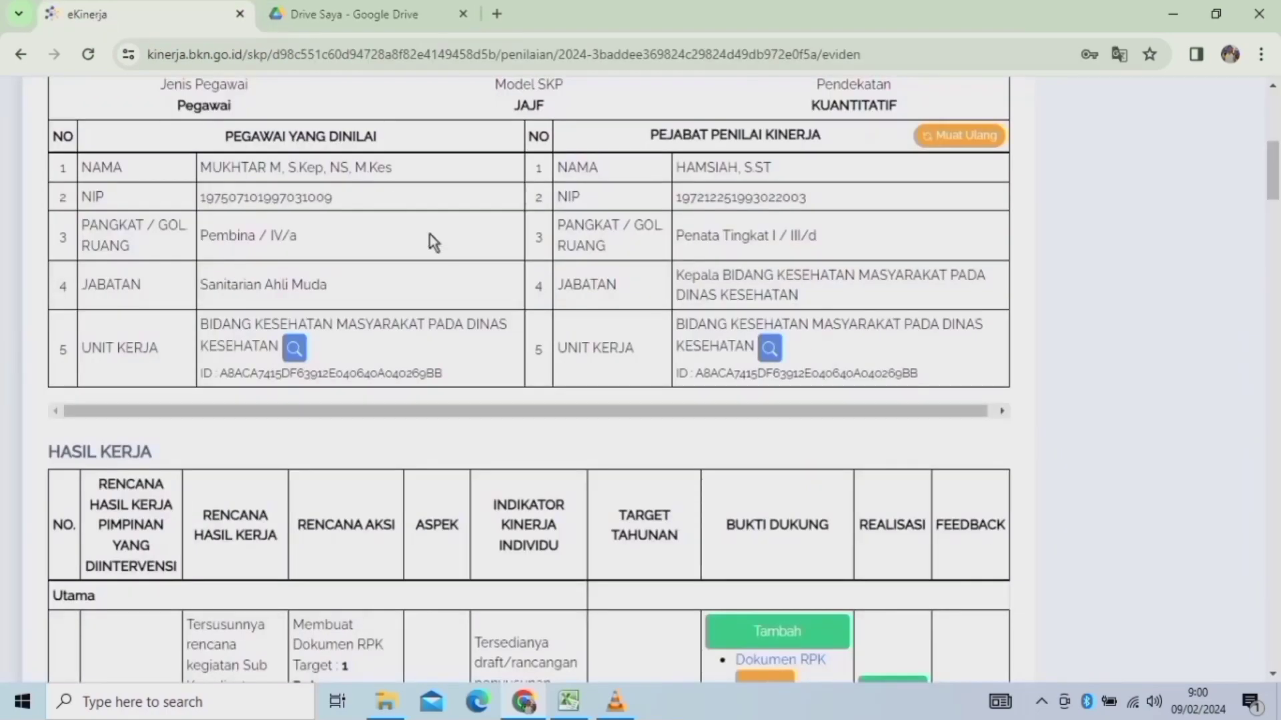
left_click_drag(1274, 175, 1279, 54)
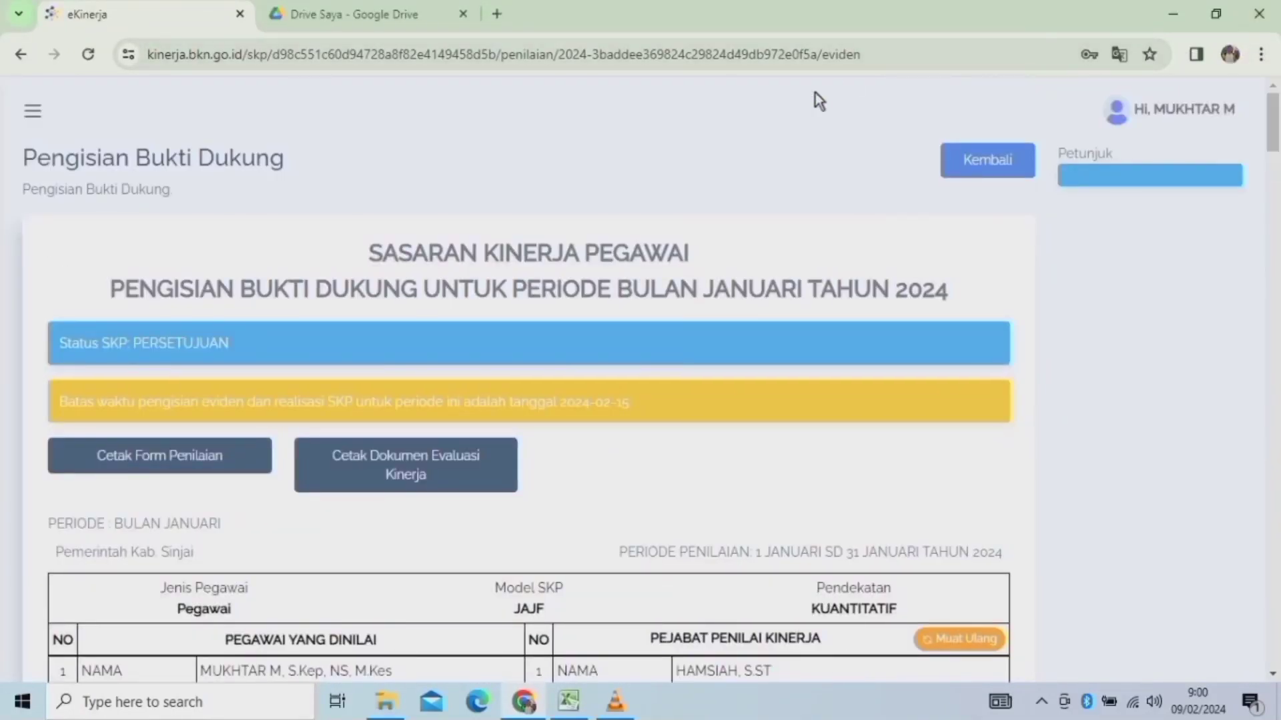
left_click_drag(1273, 124, 1277, 211)
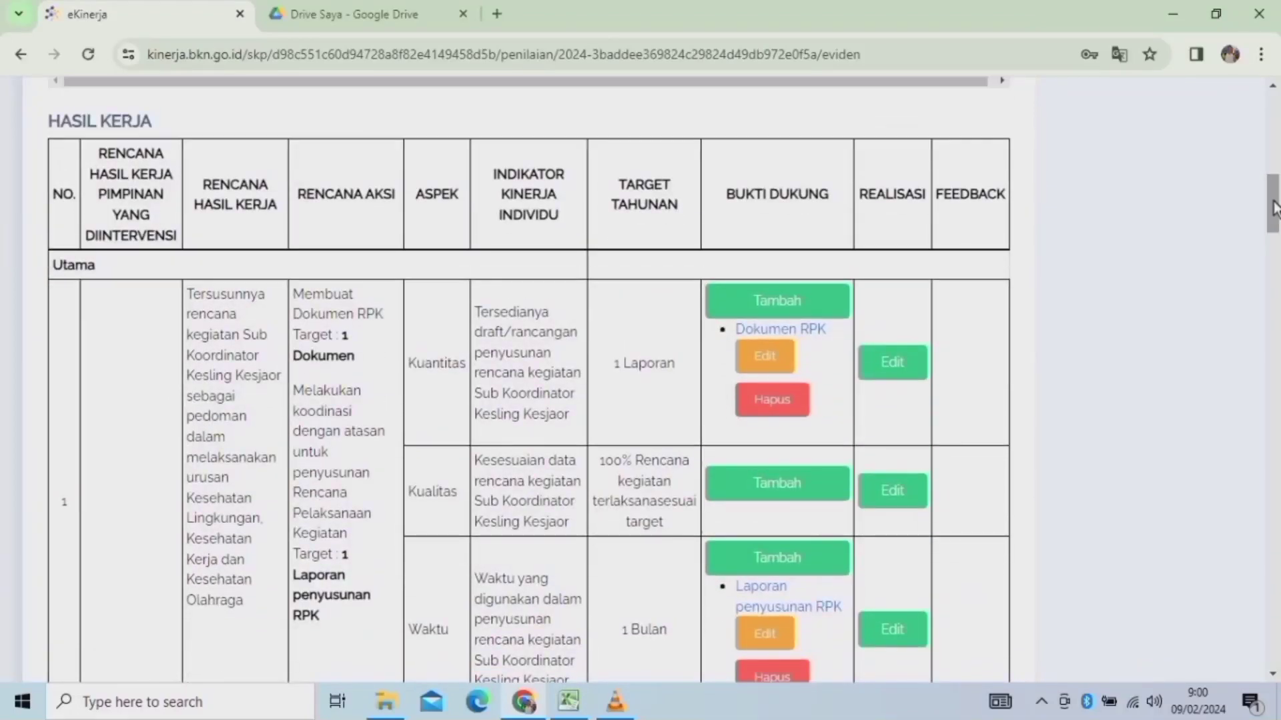
left_click(894, 363)
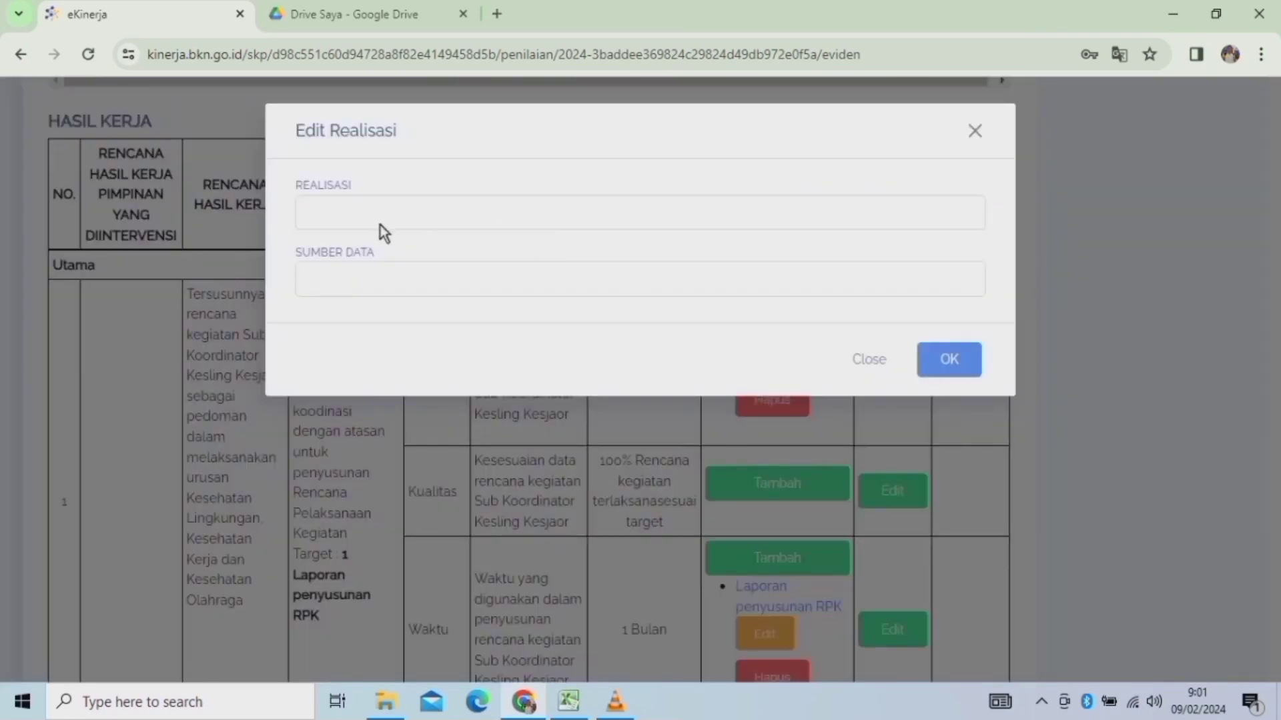
left_click(869, 360)
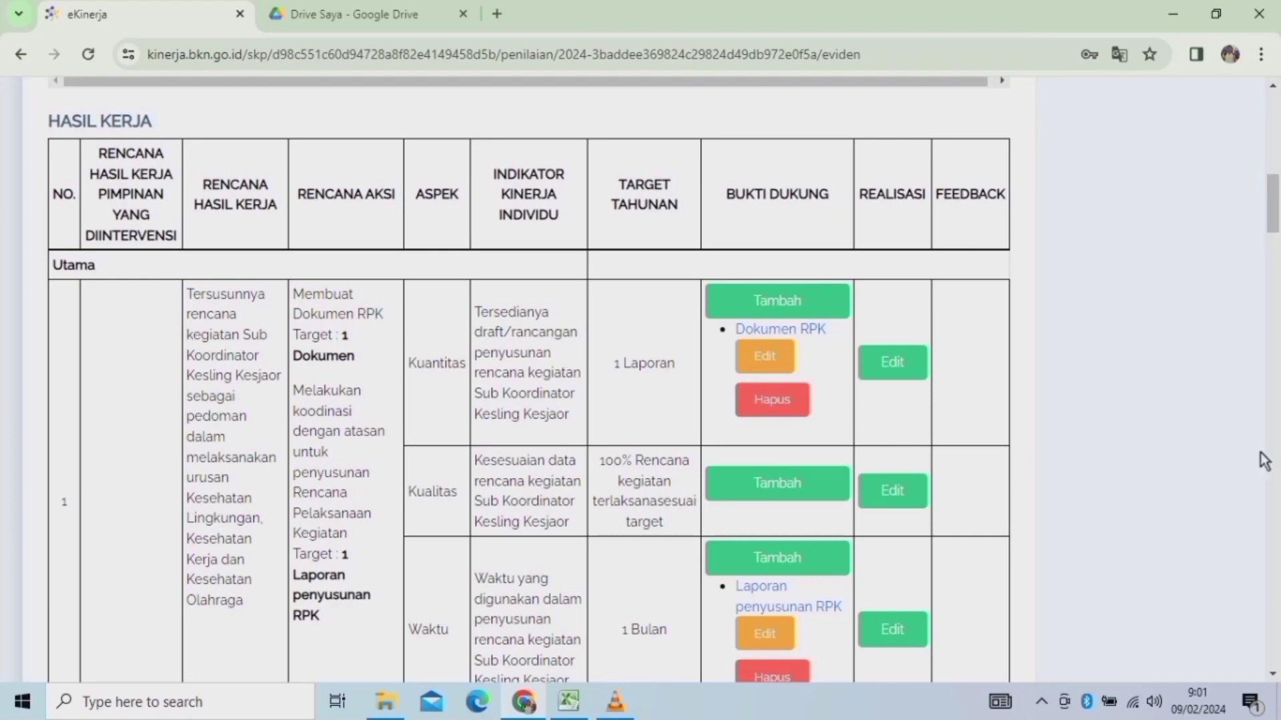
left_click(1276, 266)
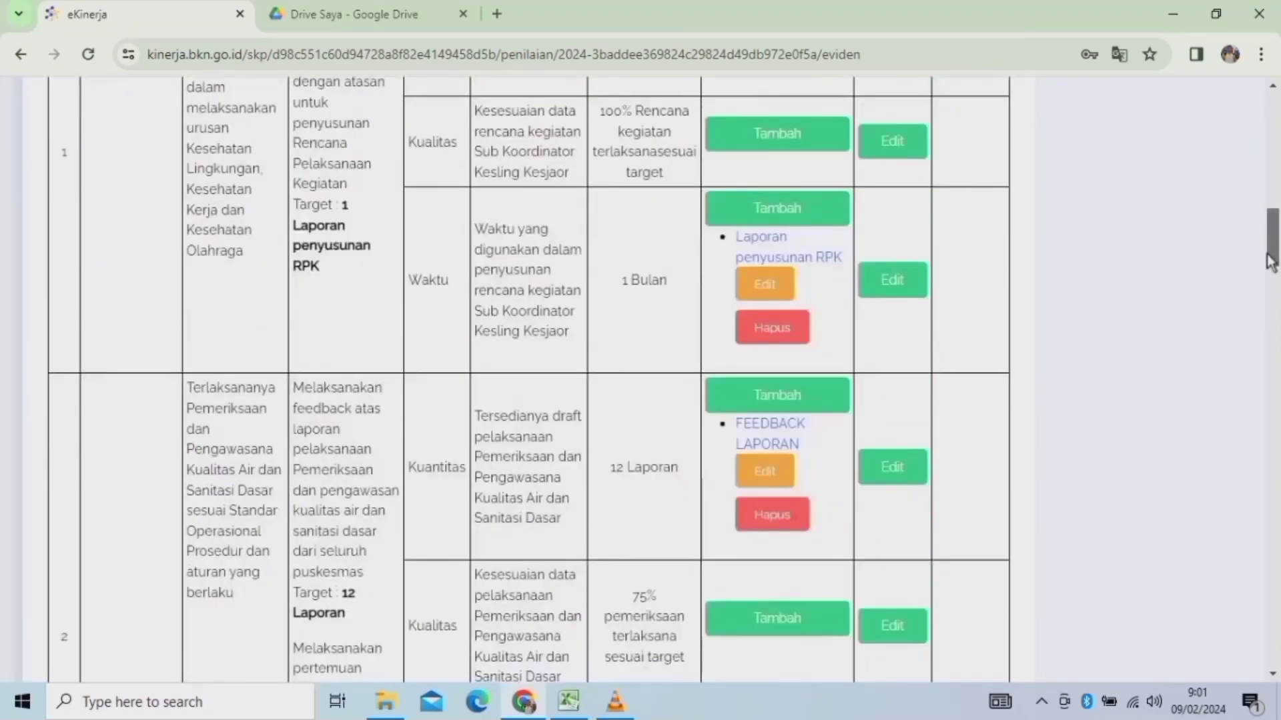
left_click_drag(1271, 270, 1273, 123)
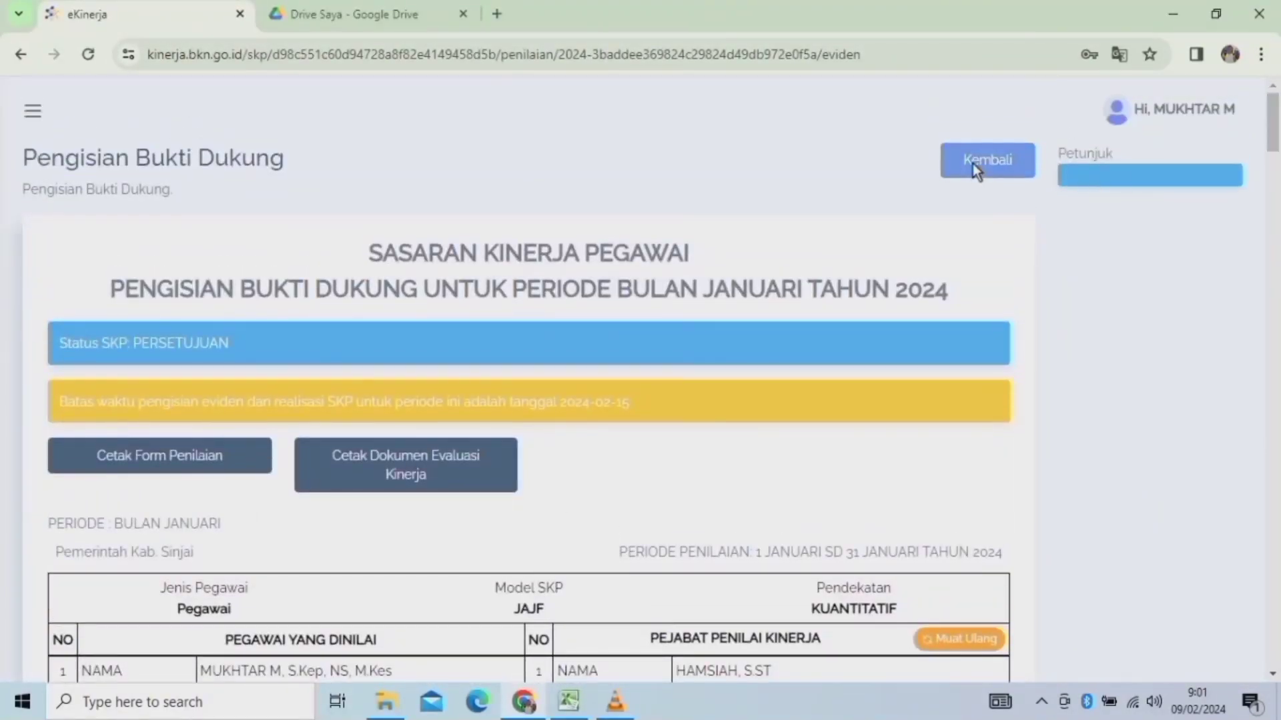
Return from Pengisian Bukti Dukung to the 2024 Penilaian SKP page via Kembali.
left_click(973, 162)
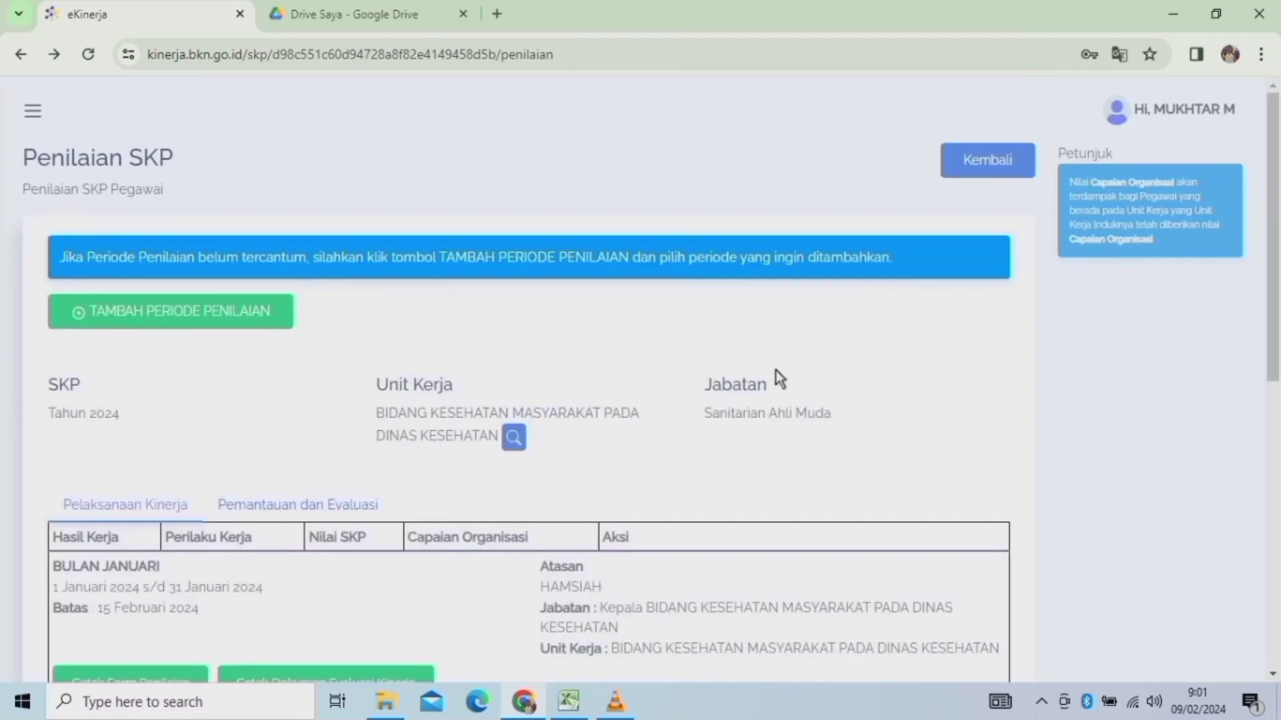